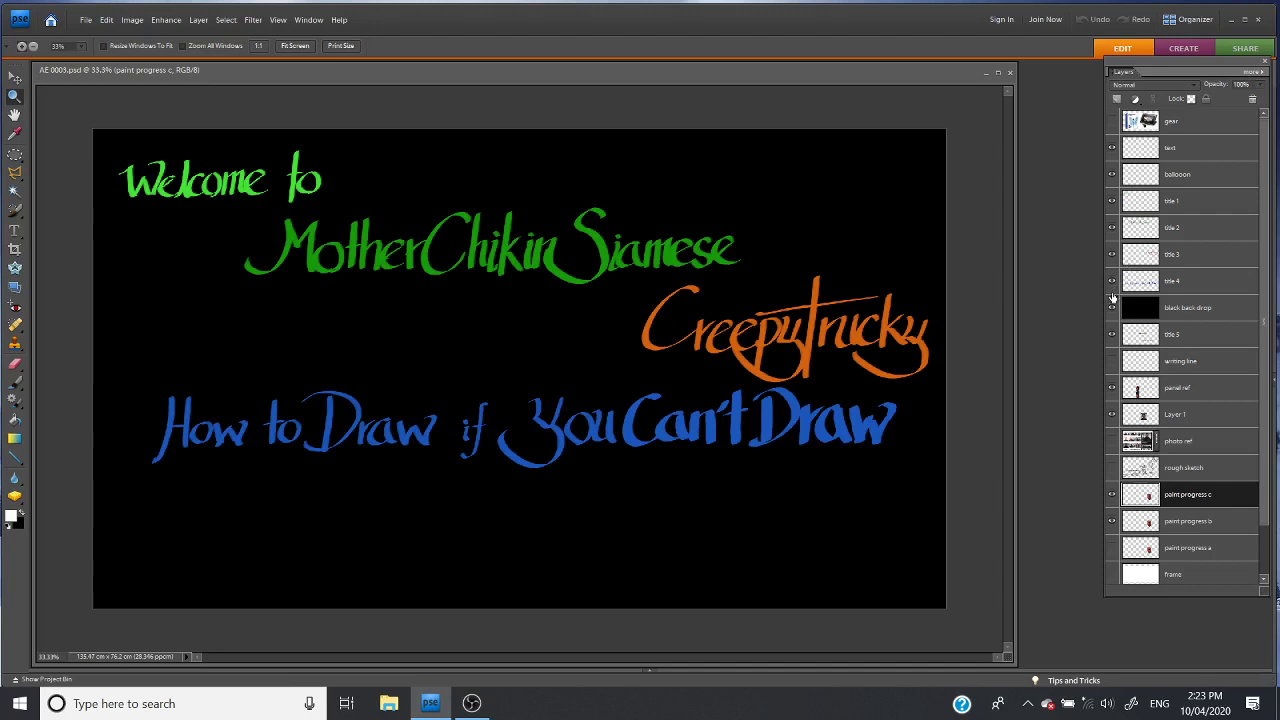
Hide the text, balloon, title 1 to title 4 and black back drop layers to reveal the face painting and reference photo
left_click_drag(1112, 282, 1112, 150)
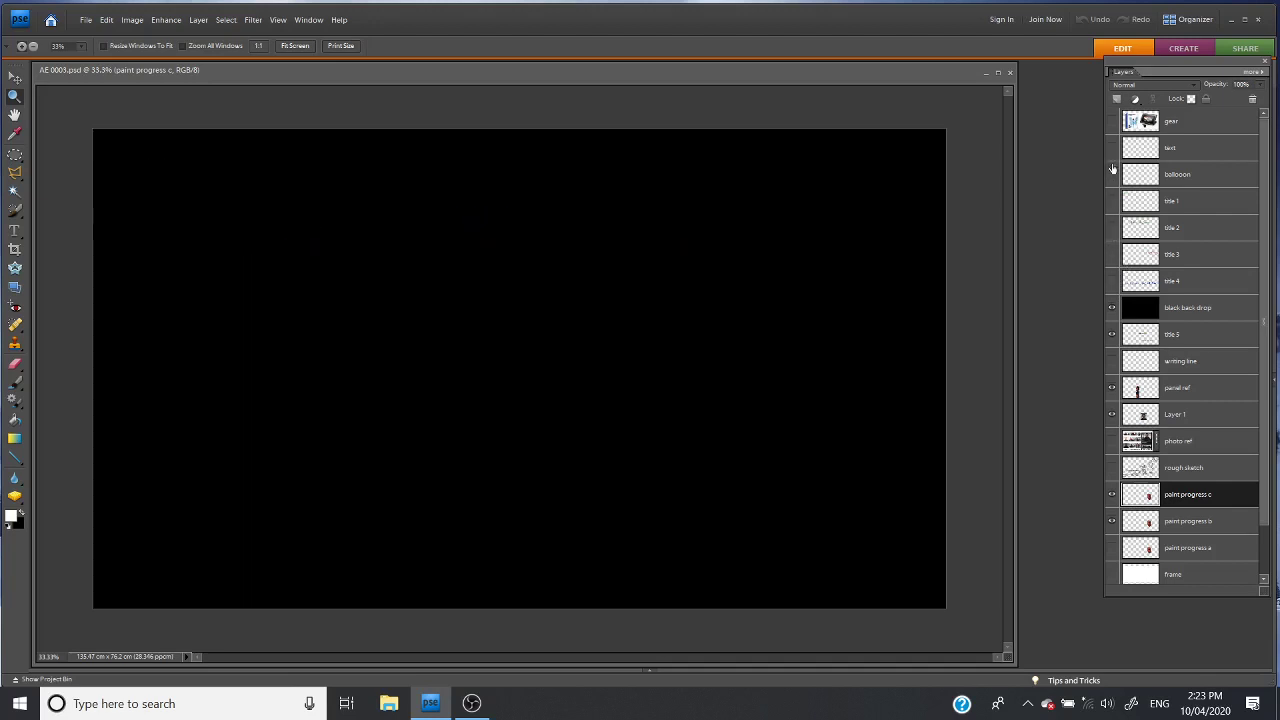
left_click(1112, 307)
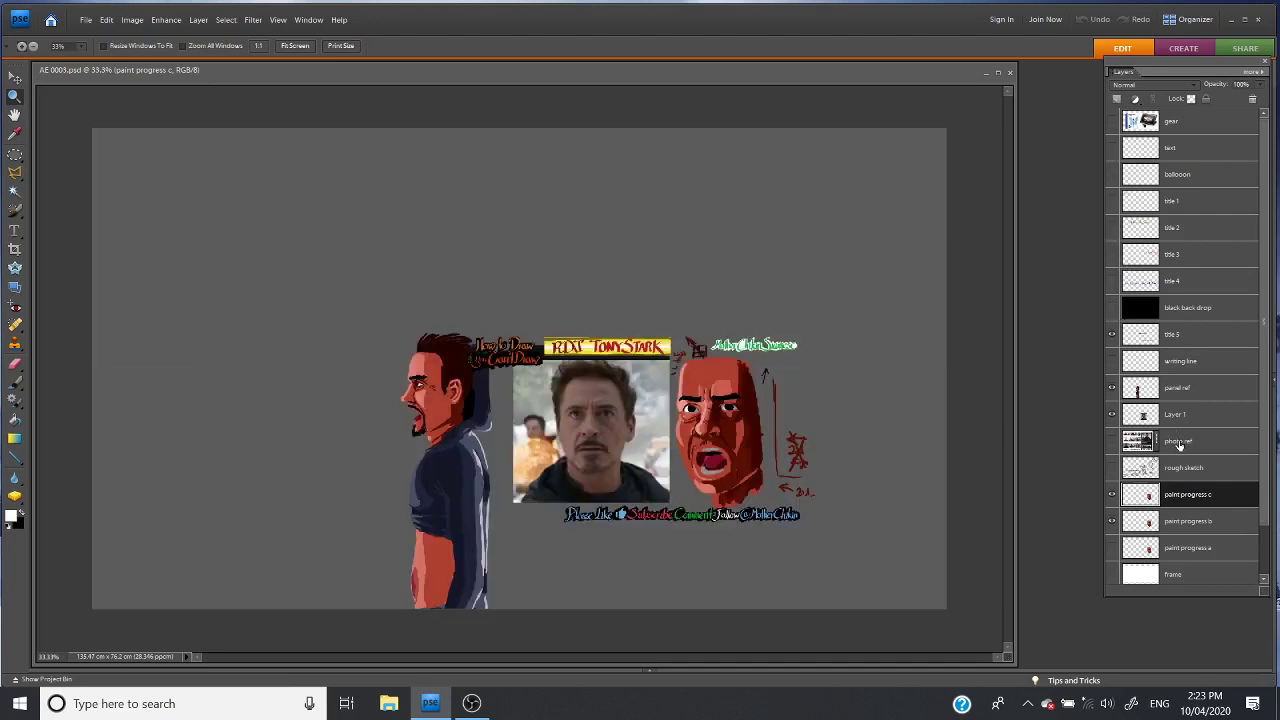
left_click(664, 428)
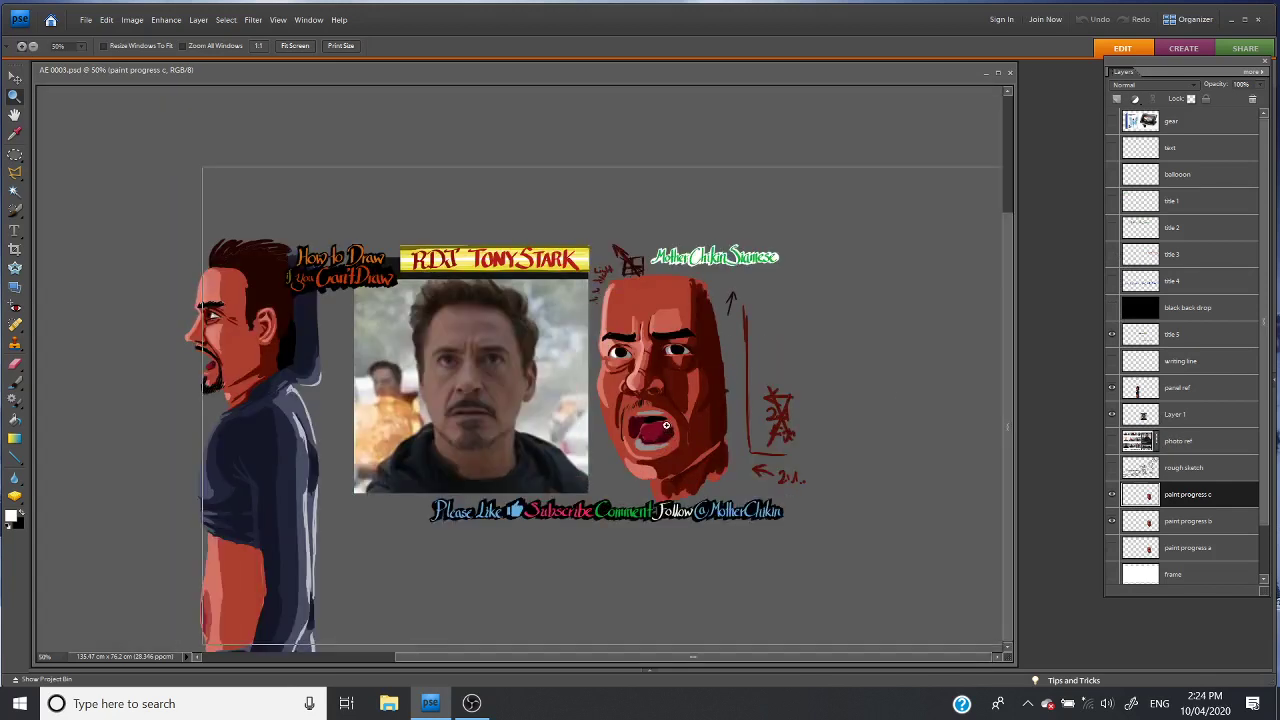
left_click(662, 426)
left_click(672, 421)
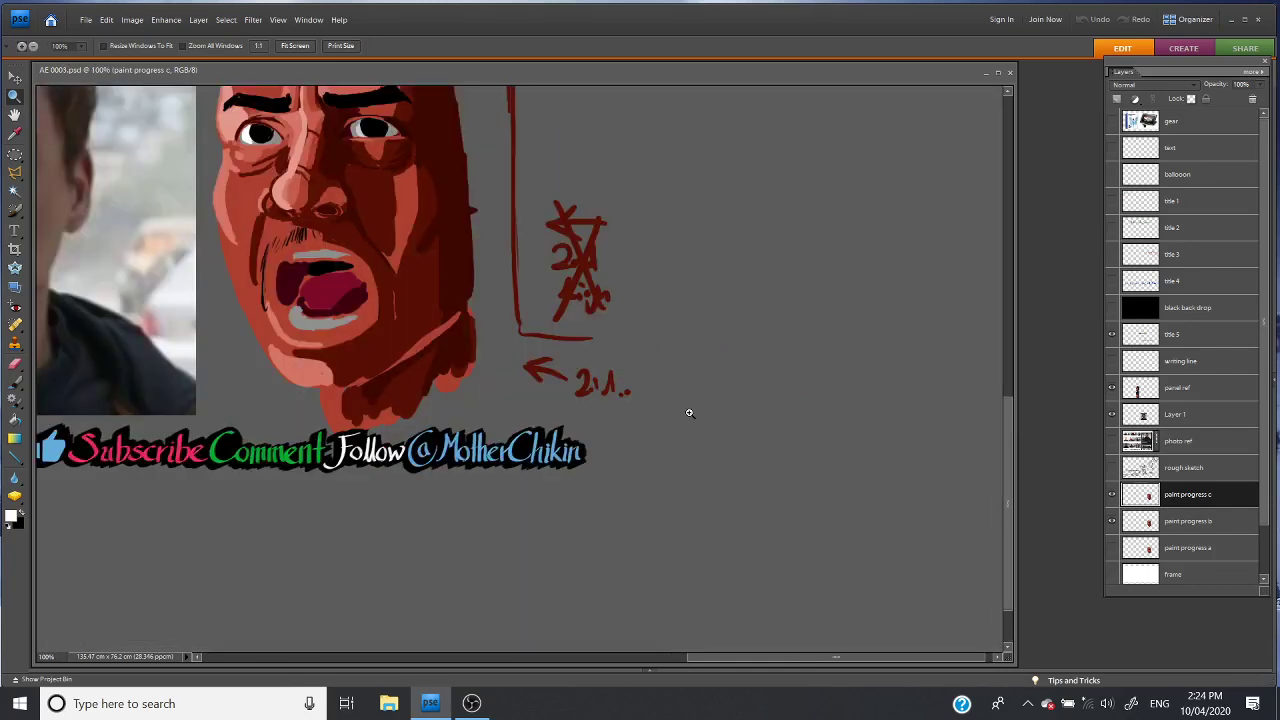
left_click_drag(1004, 554, 991, 497)
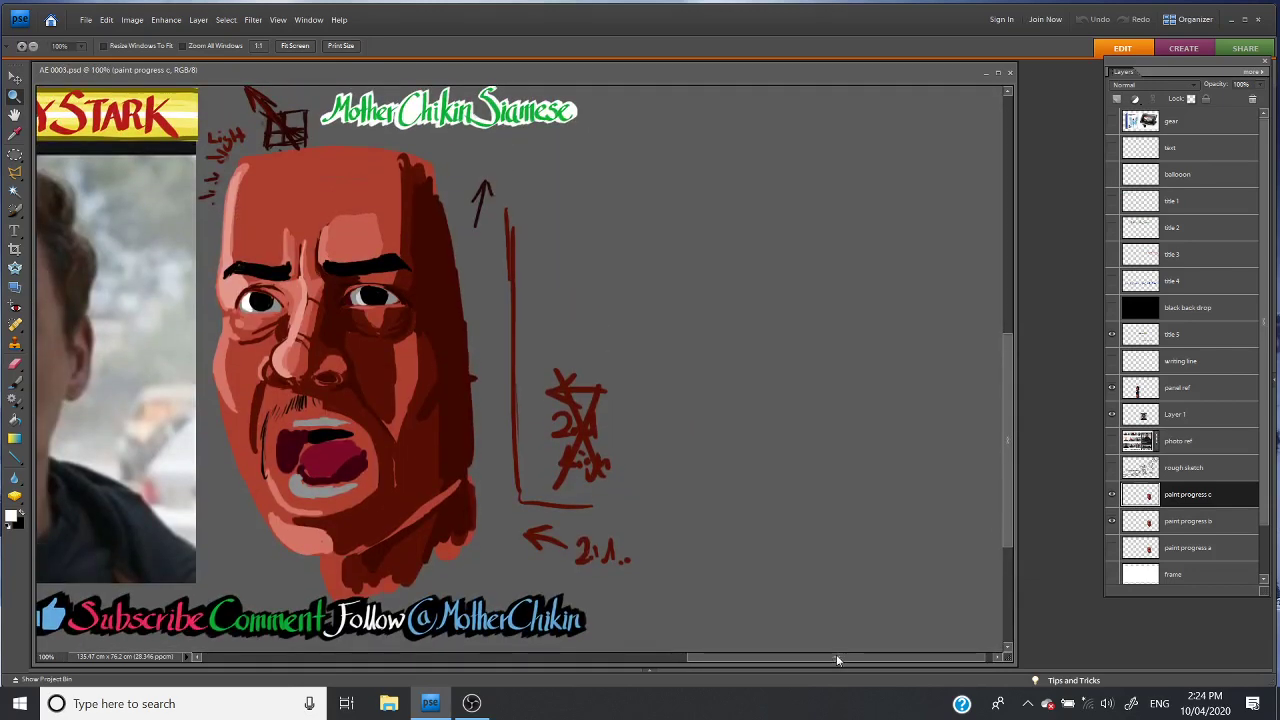
left_click_drag(815, 656, 701, 658)
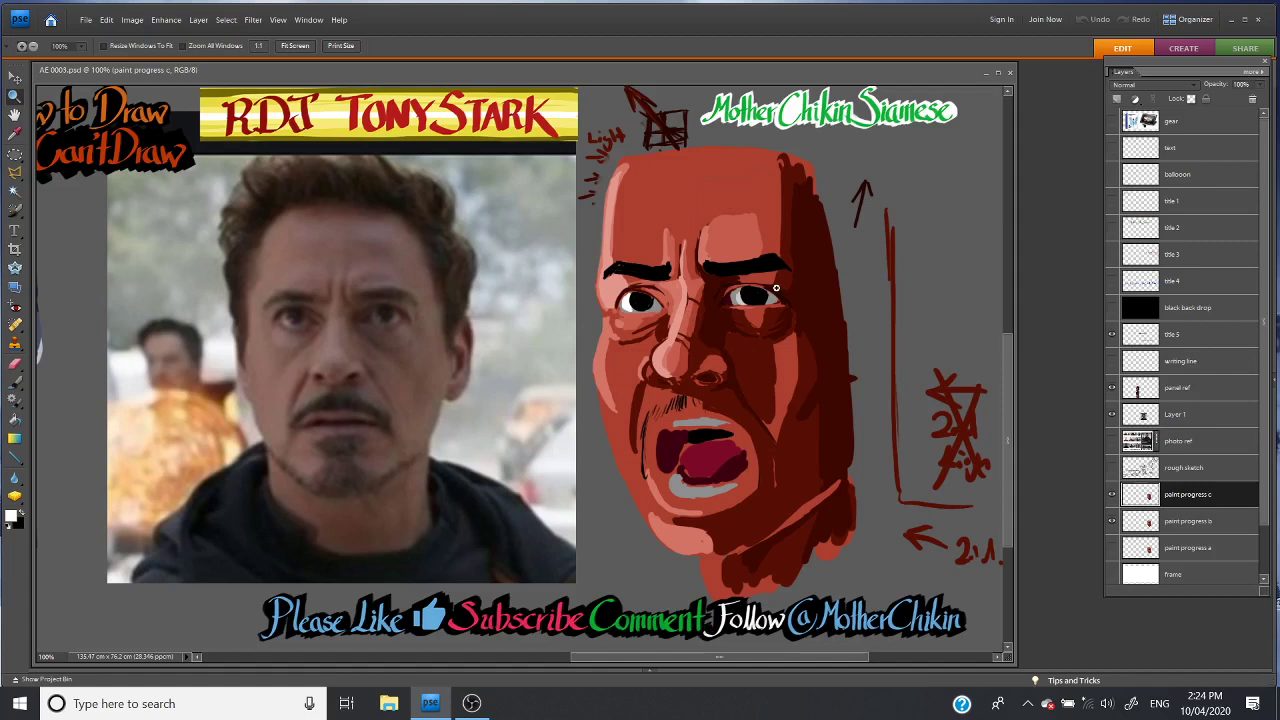
Select the left side of the painted face from the forehead past the eye to the nose with the Selection Brush
left_click(15, 210)
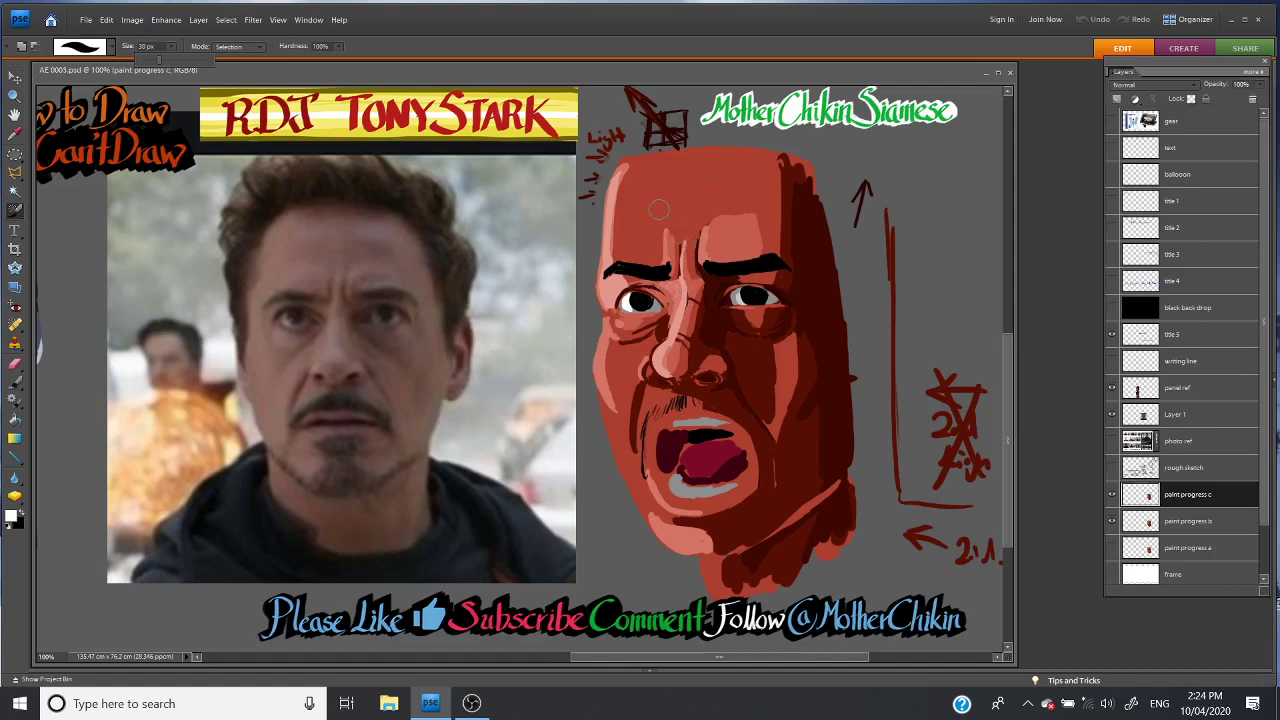
mouse_move(610, 272)
left_mouse_down()
mouse_move(668, 272)
mouse_move(614, 306)
mouse_move(596, 298)
mouse_move(602, 345)
left_mouse_up()
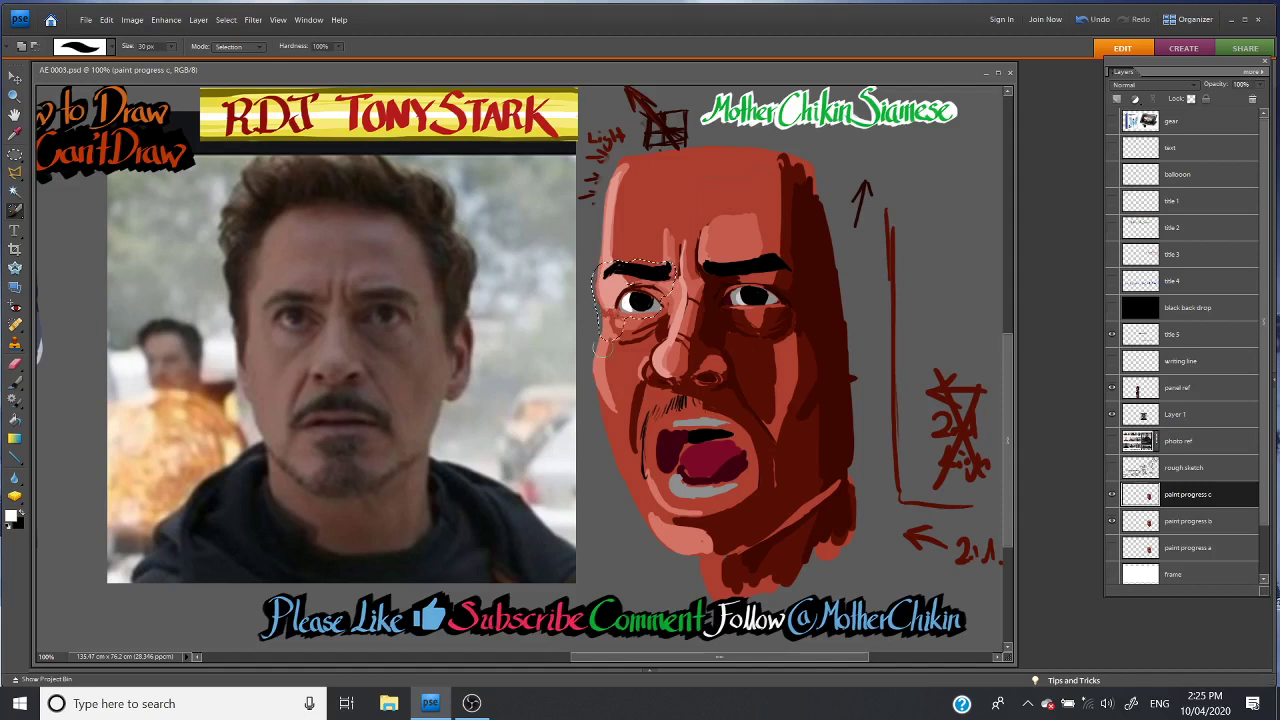
left_click_drag(601, 345, 620, 170)
mouse_move(640, 260)
left_mouse_down()
mouse_move(667, 264)
mouse_move(610, 350)
left_mouse_up()
Nudge the selected part of the face slightly inward, scale it to 98.2% and deselect it
key("v")
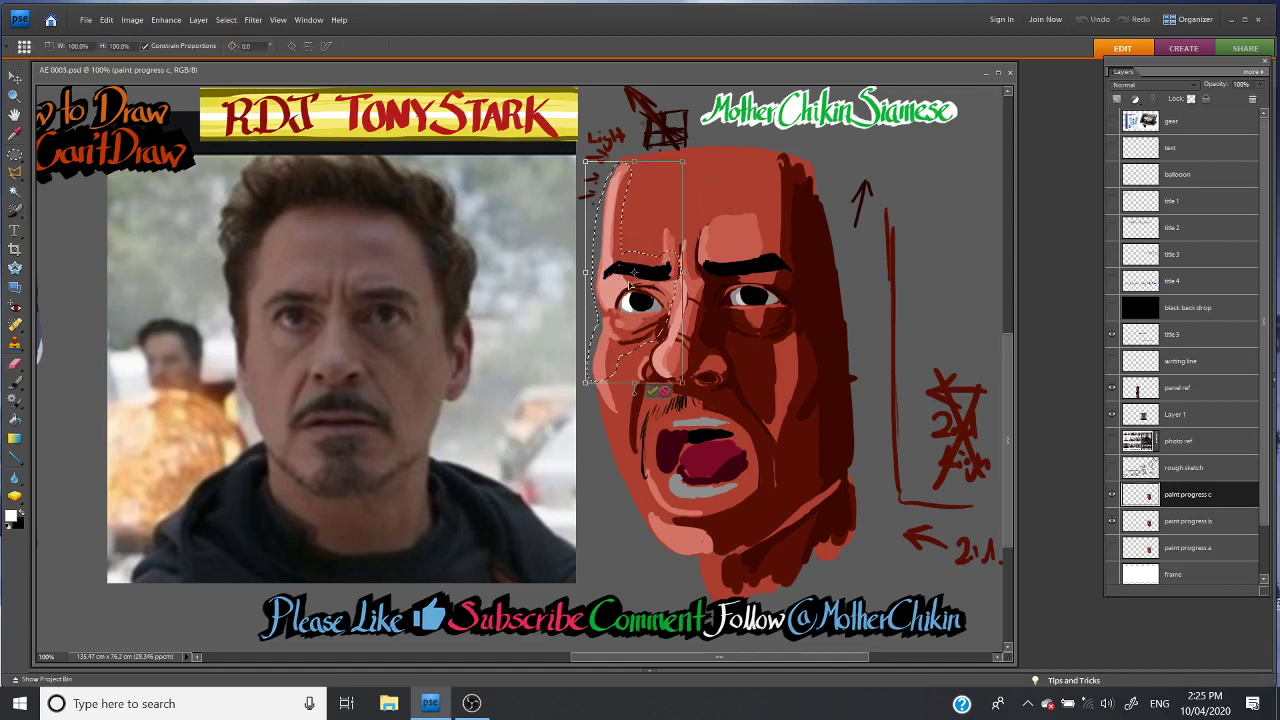
left_click_drag(632, 285, 646, 270)
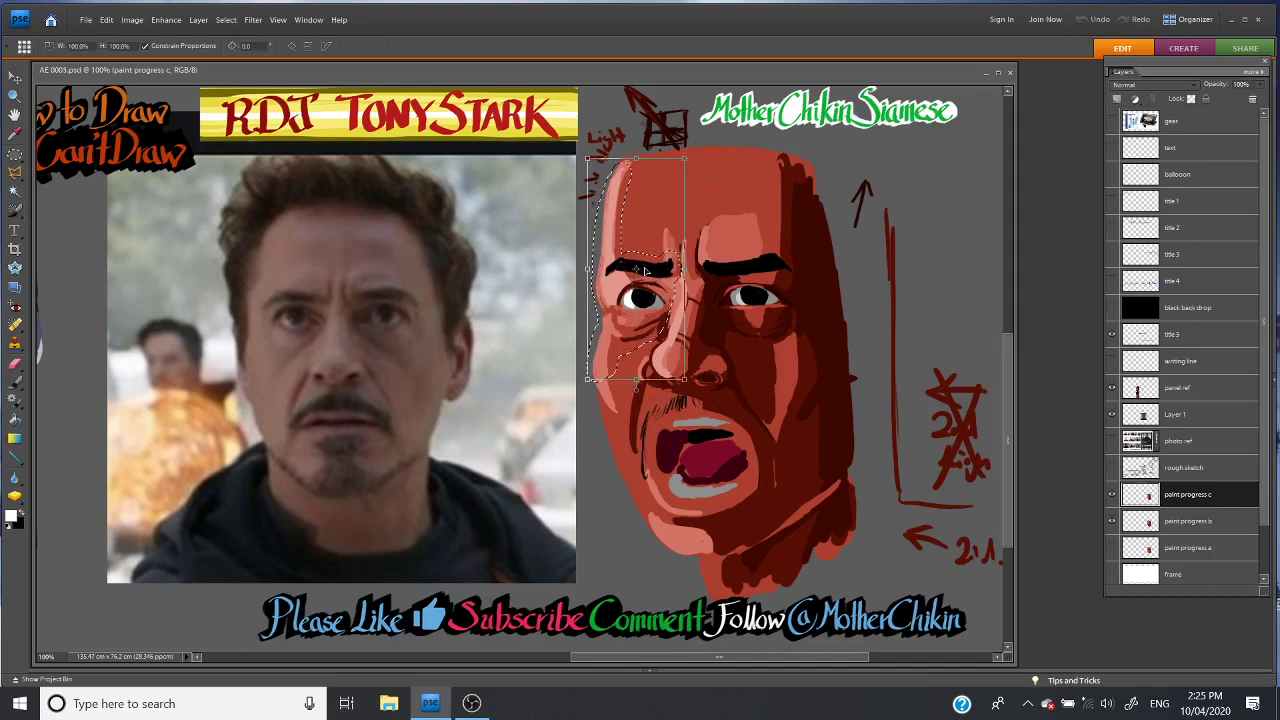
left_click_drag(645, 271, 644, 273)
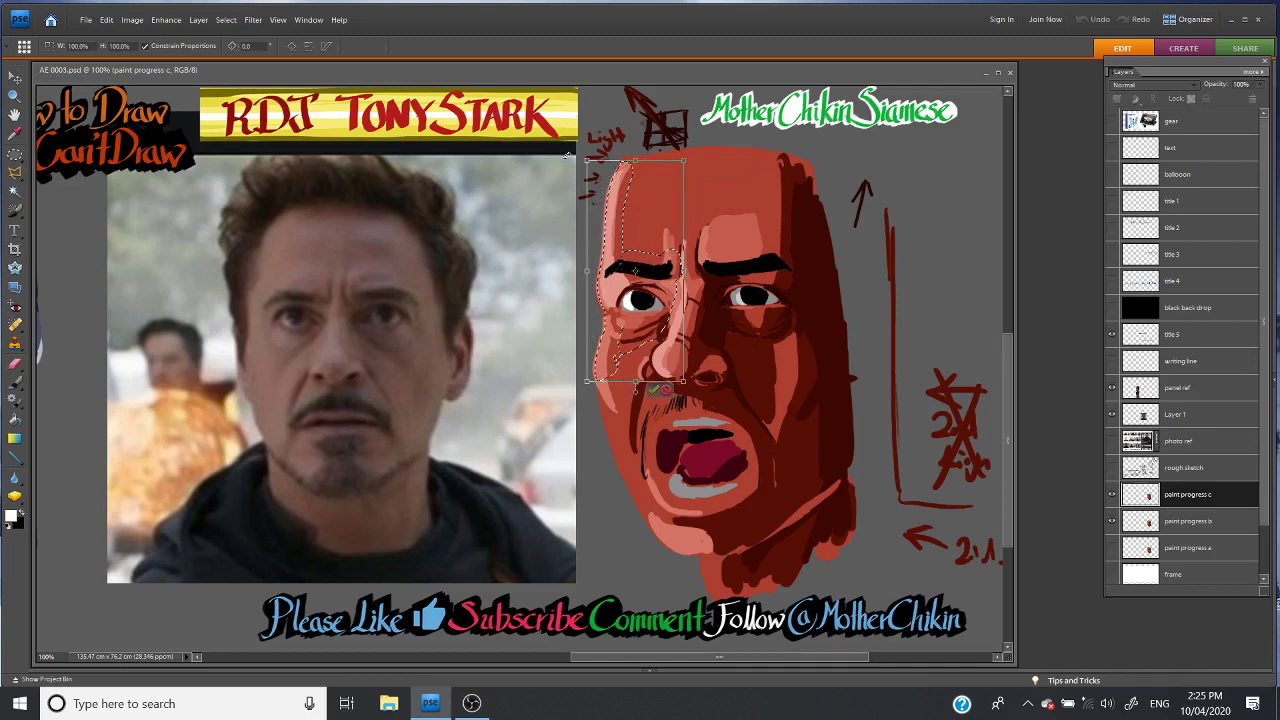
left_click_drag(567, 155, 570, 160)
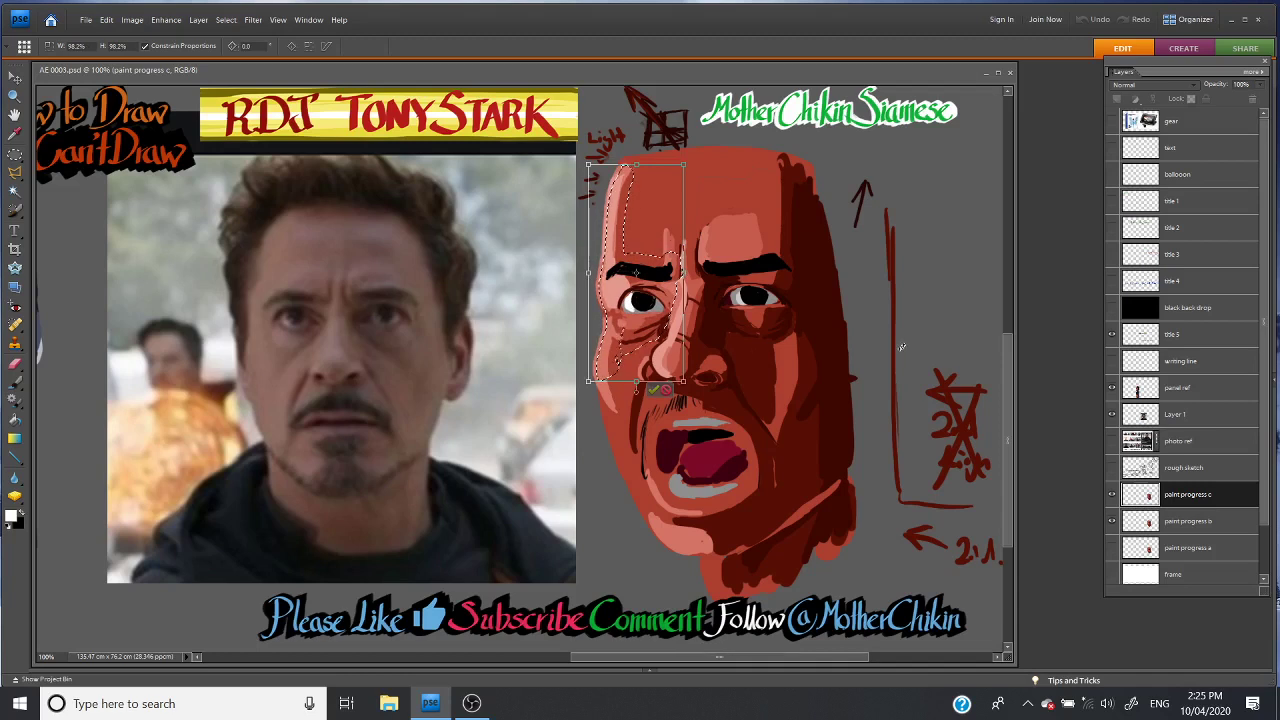
key("Return")
left_click(594, 198)
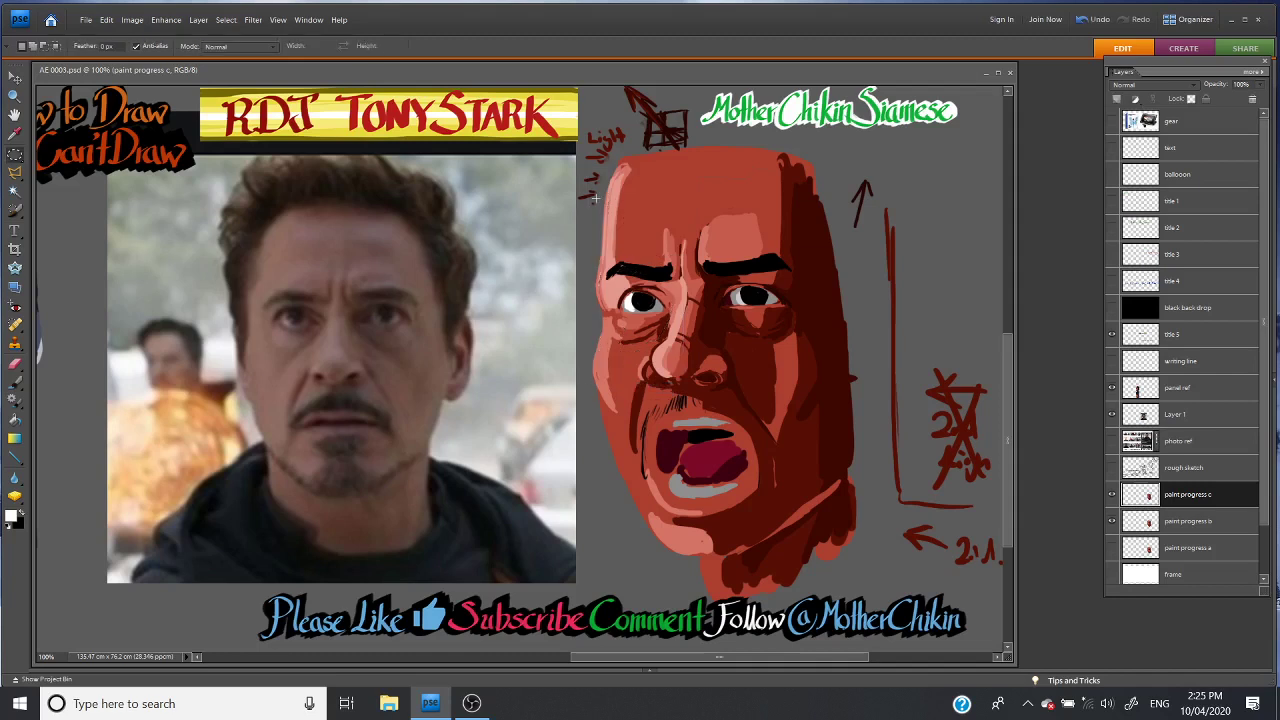
Hide the paint progress b layer and sample the light pink skin tone beside the left eye
left_click(1112, 521)
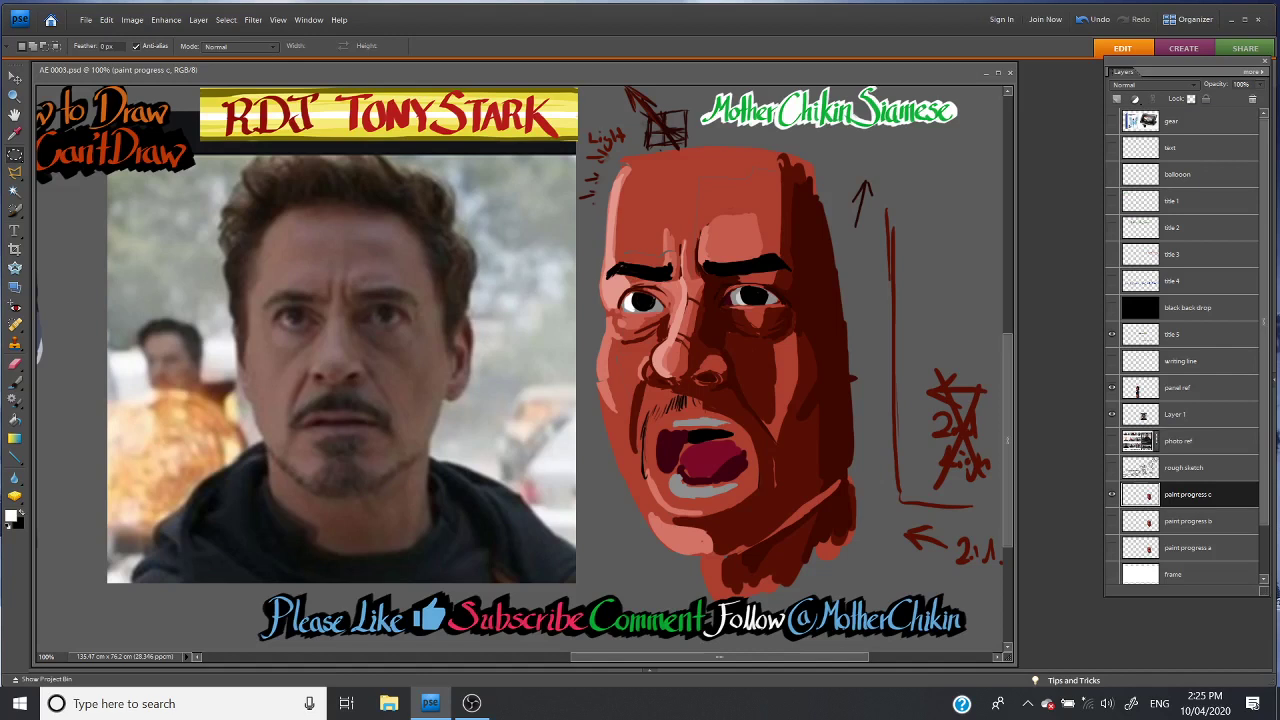
left_click(15, 133)
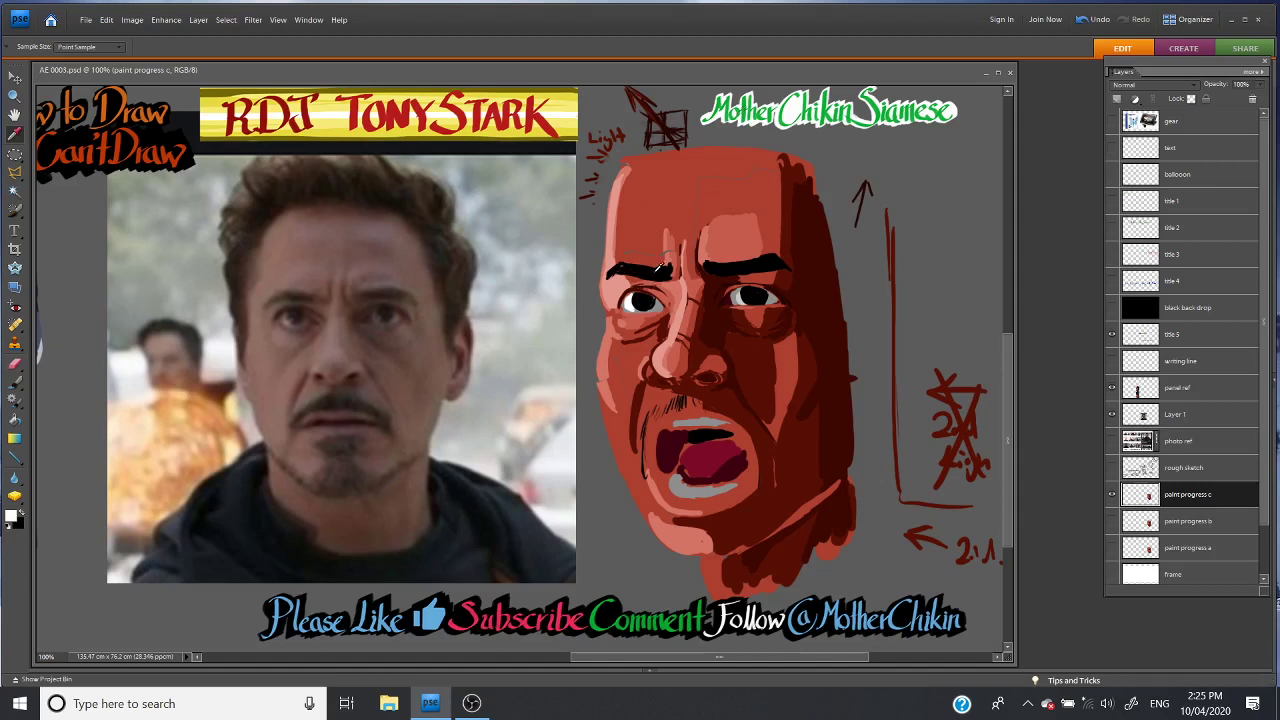
left_click(613, 286)
Trim the outer edge of the left forehead and temple down to eye level with a 9 px eraser
left_click(15, 364)
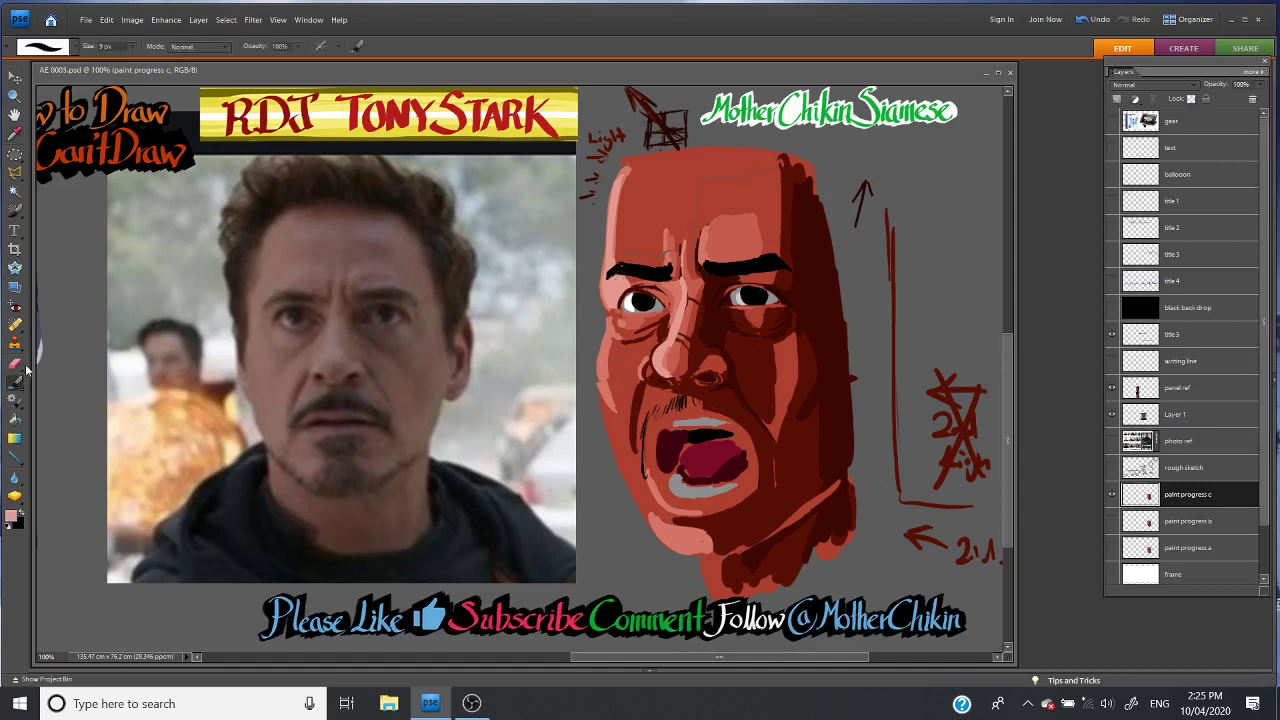
left_click(131, 46)
left_click(137, 60)
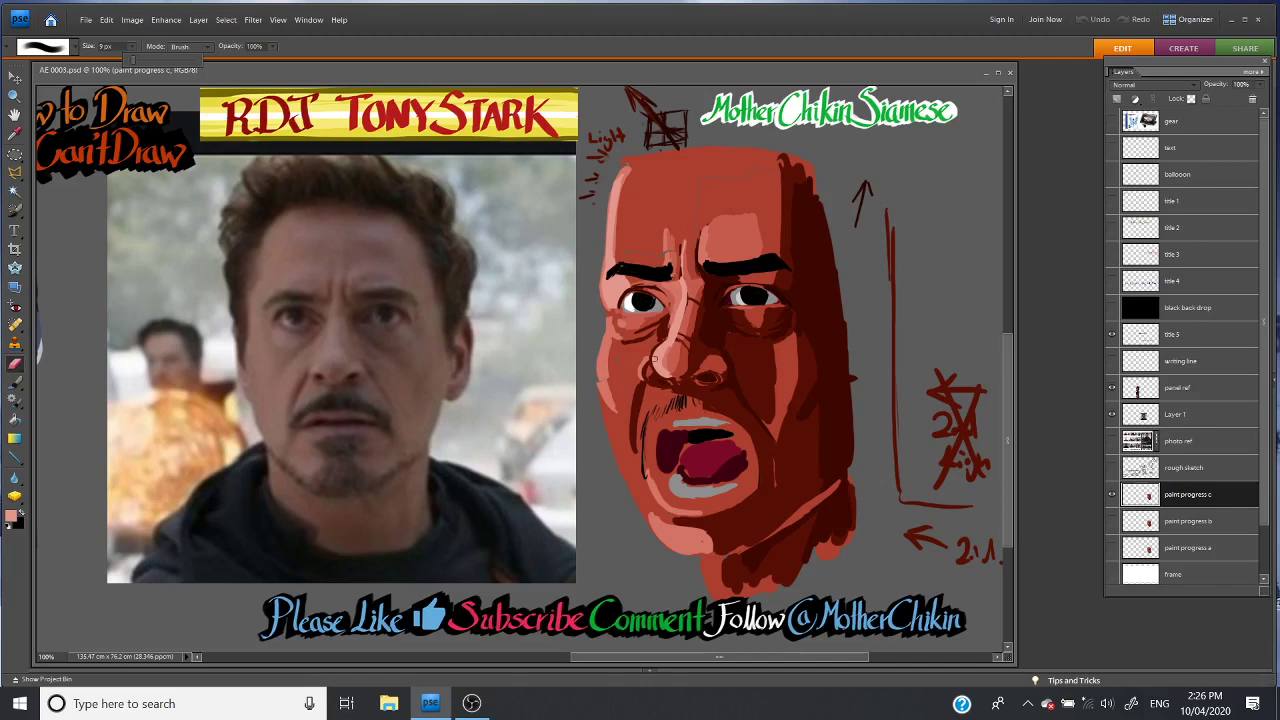
left_click_drag(603, 221, 600, 265)
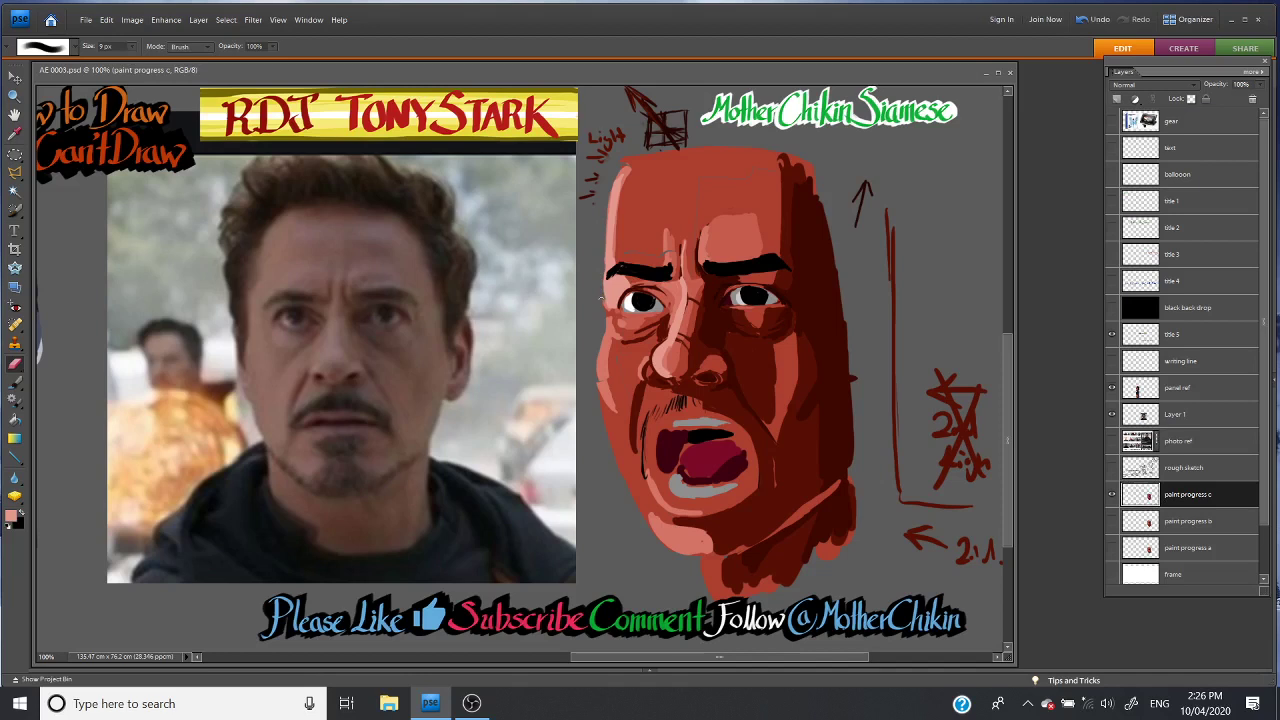
left_click_drag(604, 197, 602, 258)
left_click_drag(604, 293, 608, 256)
left_click_drag(607, 306, 609, 274)
Repaint the left eyebrow in black with the brush, reshaping its outer end and lower edge
left_click(23, 511)
left_click(15, 382)
left_click(617, 271)
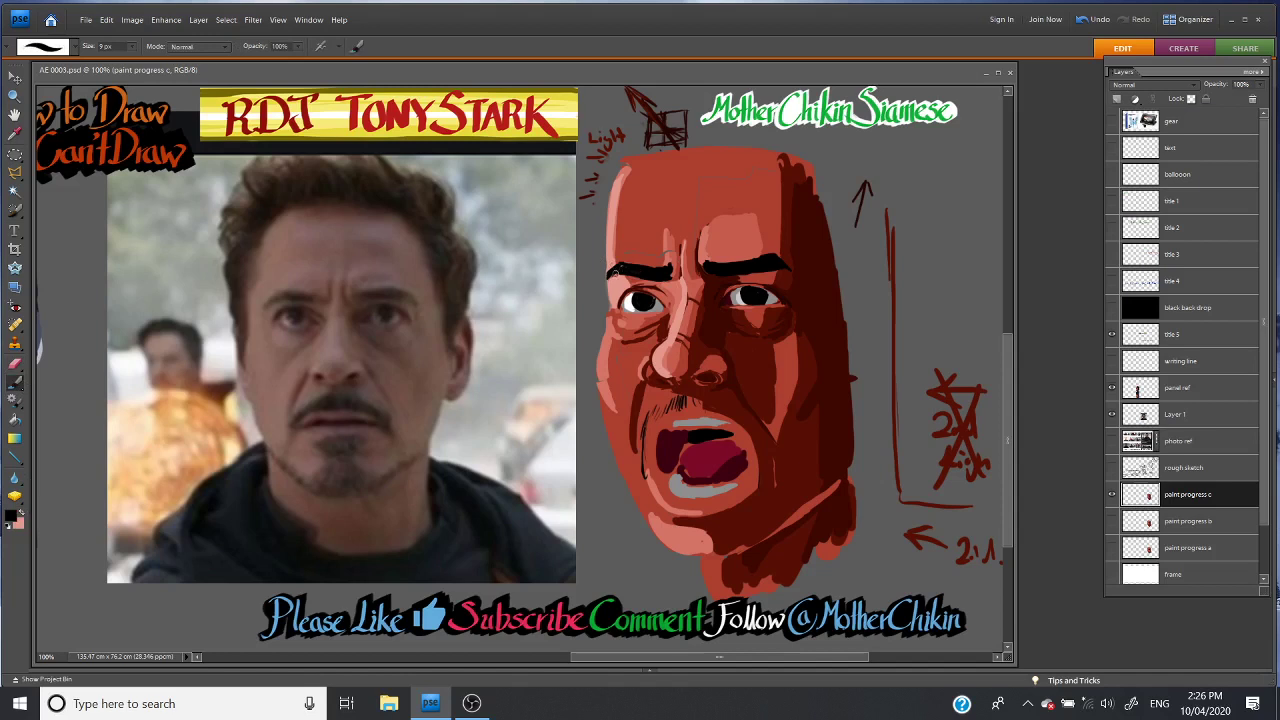
left_click(615, 272)
left_click_drag(620, 270, 606, 281)
left_click(606, 282)
mouse_move(634, 270)
left_mouse_down()
mouse_move(624, 275)
mouse_move(656, 280)
left_mouse_up()
Sample a dark red shadow tone and paint the frown crease between the eyebrows with a 7 px brush
key("i")
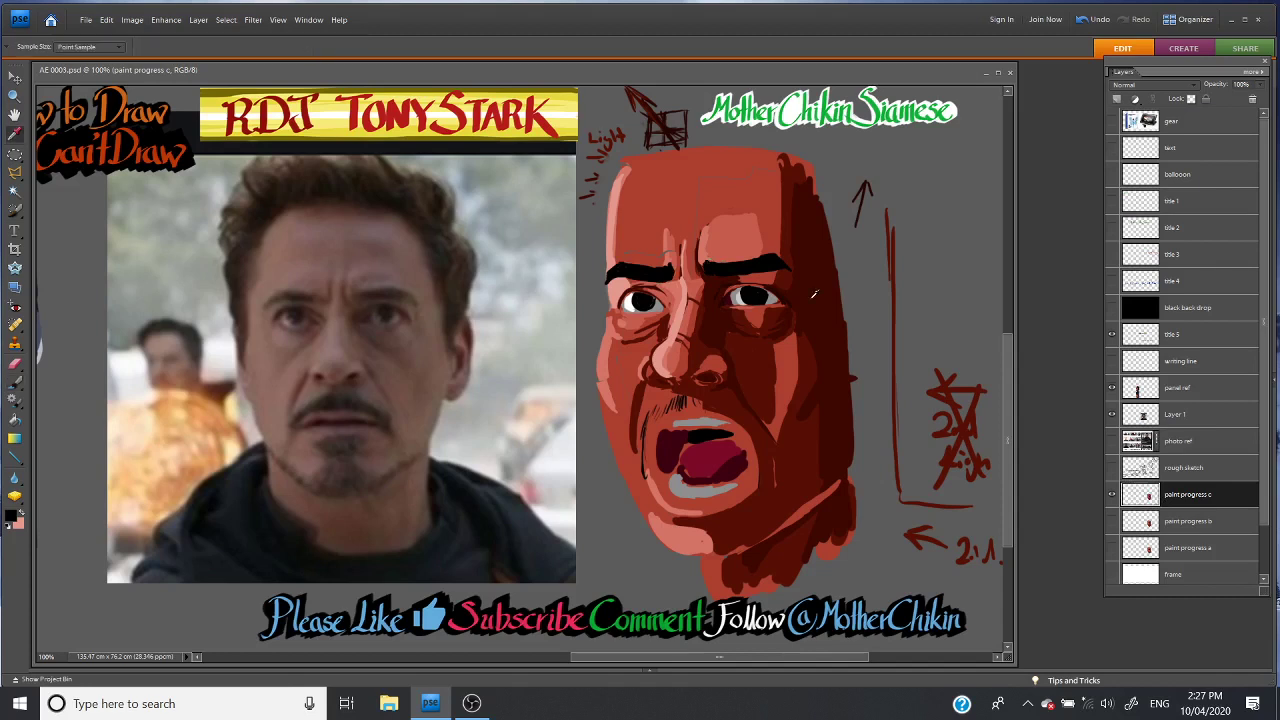
left_click(722, 322)
key("b")
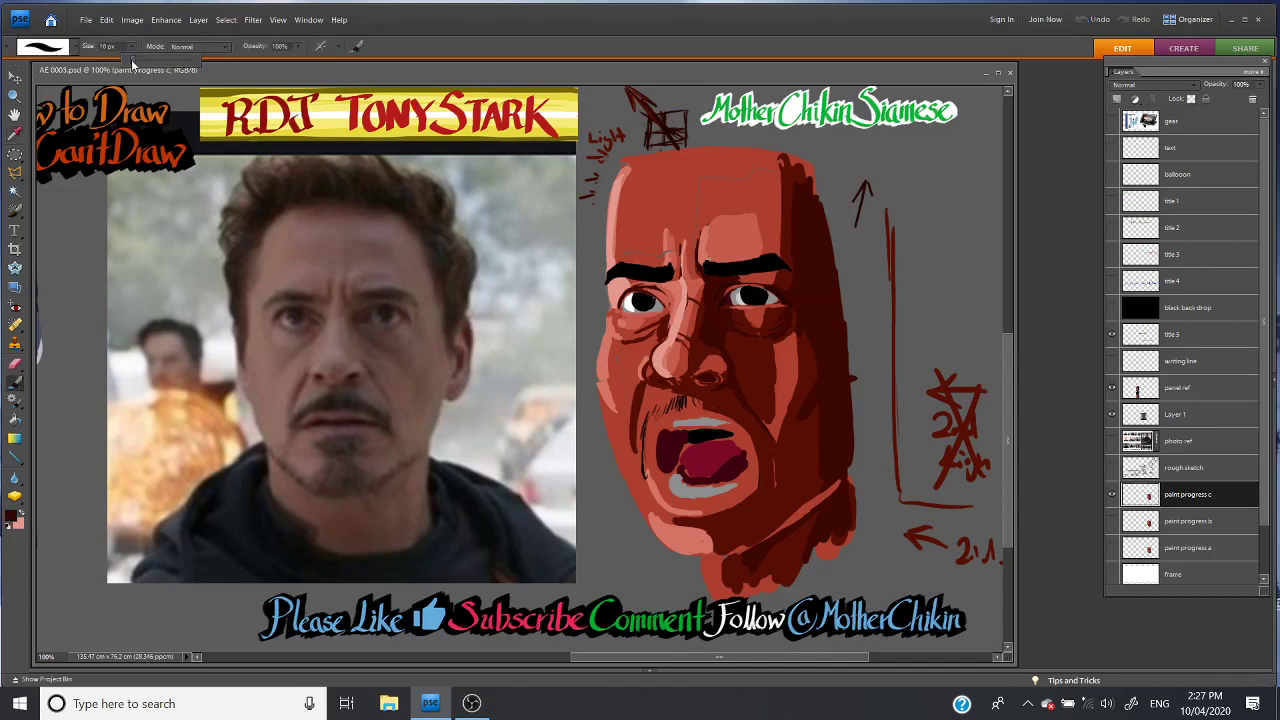
left_click_drag(132, 63, 128, 60)
left_click_drag(679, 250, 680, 277)
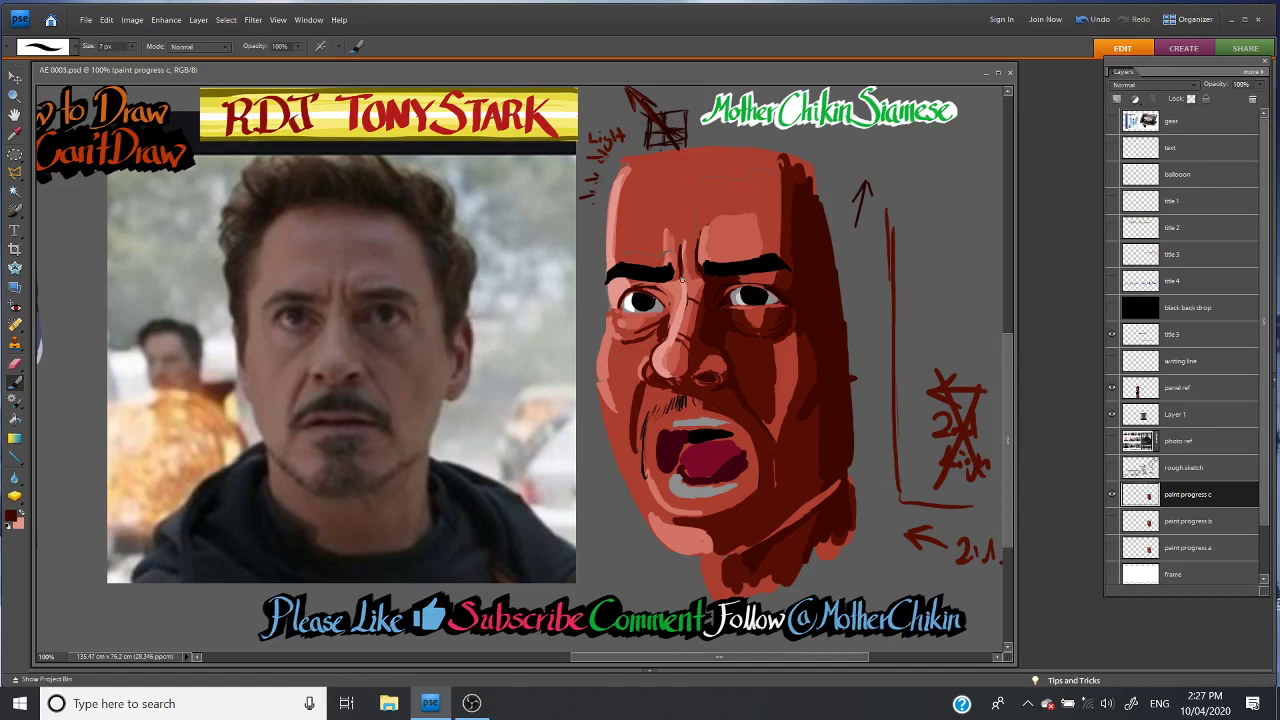
left_click(681, 281)
Sample the mid skin tone beside the nose bridge, paint the left under-eye and cheek area at 12 px, and trim the cheek's outer edge
left_click(15, 133)
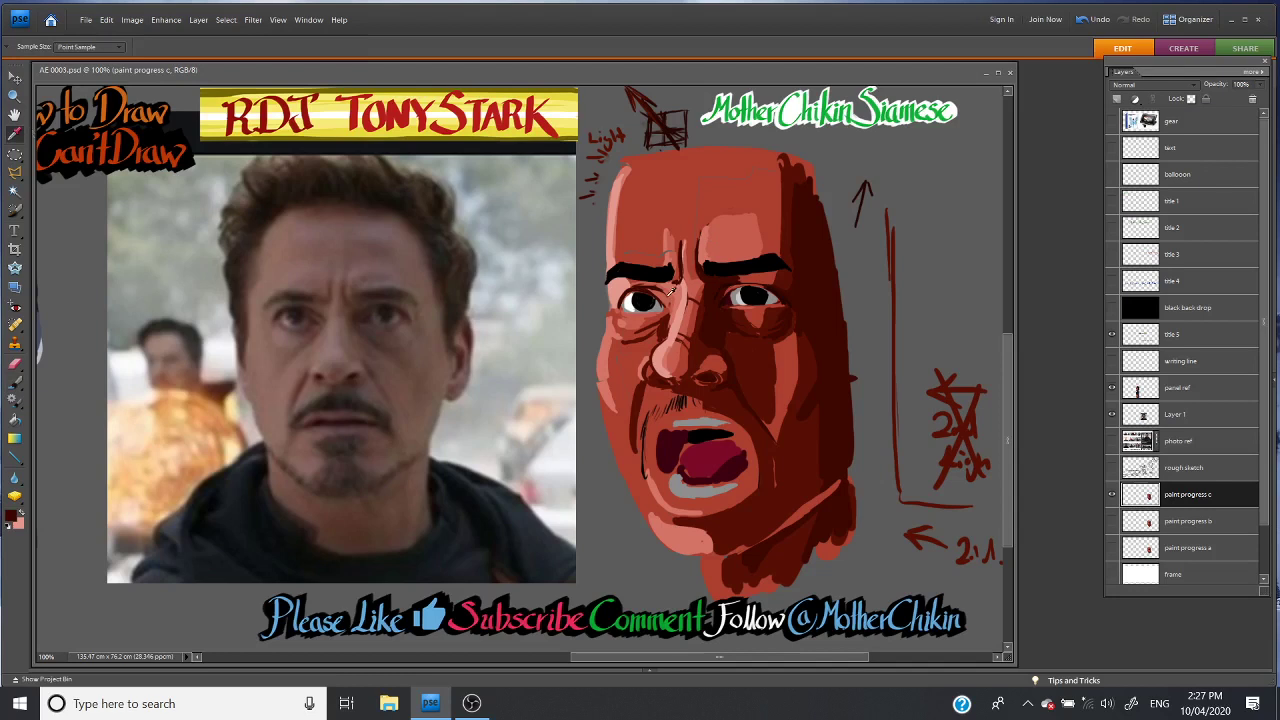
left_click(673, 296)
left_click(15, 381)
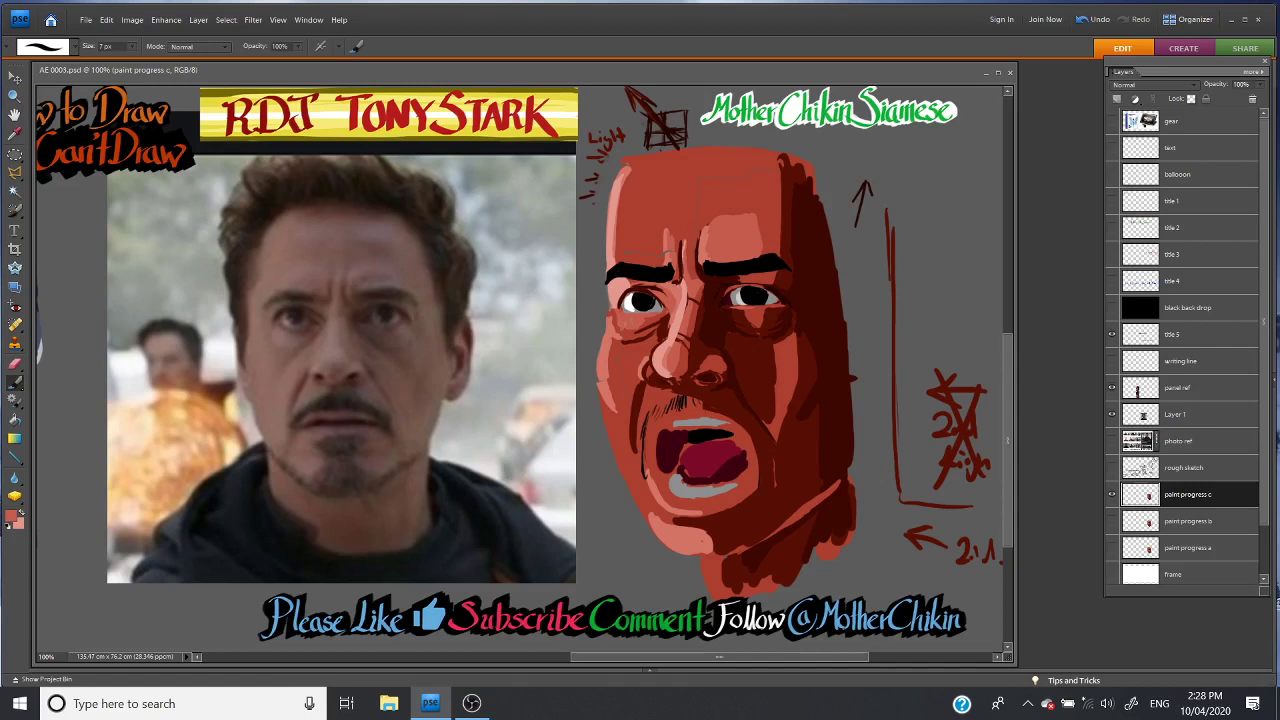
key("e")
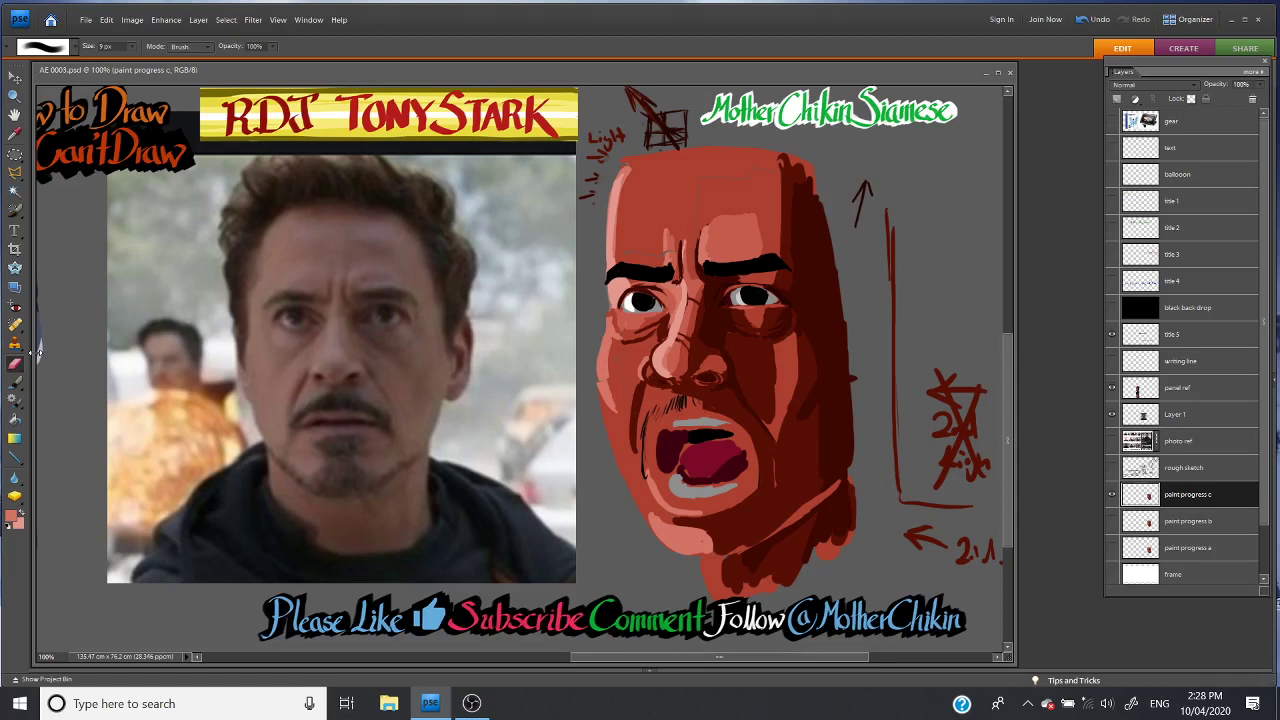
key("b")
left_click(134, 49)
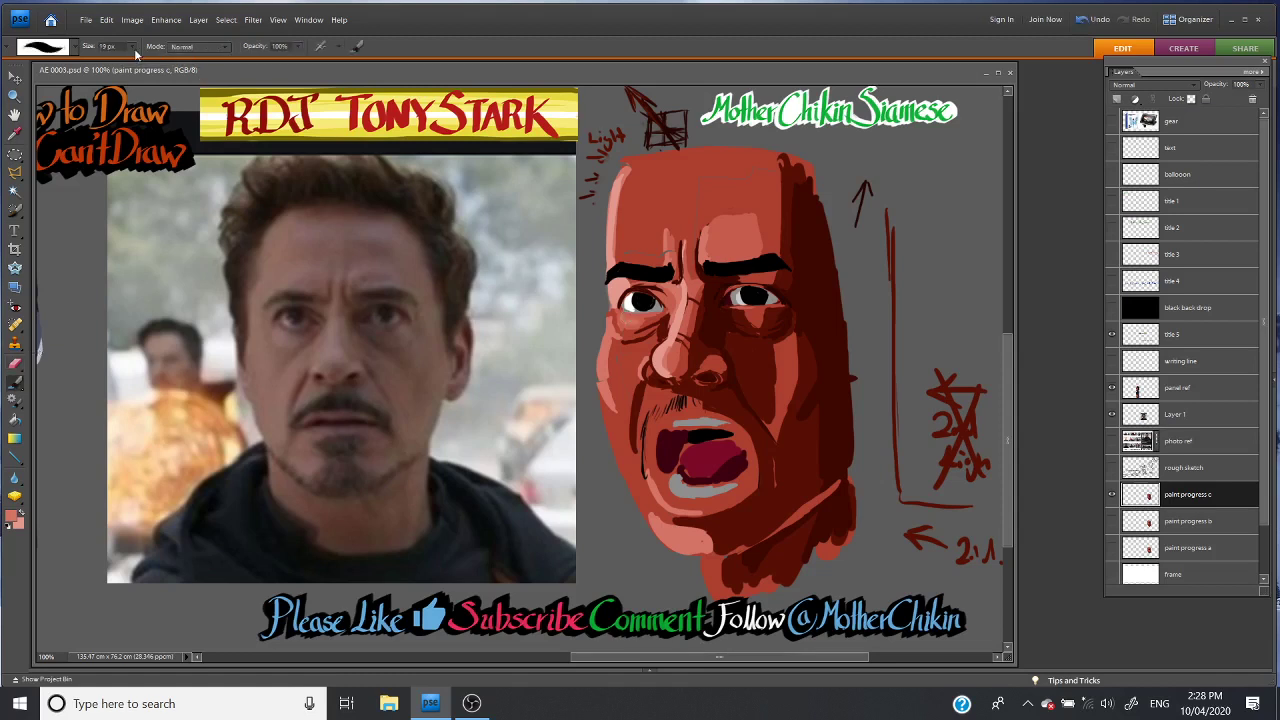
left_click_drag(134, 48, 126, 60)
left_click_drag(622, 328, 646, 328)
left_click_drag(616, 330, 640, 334)
key("e")
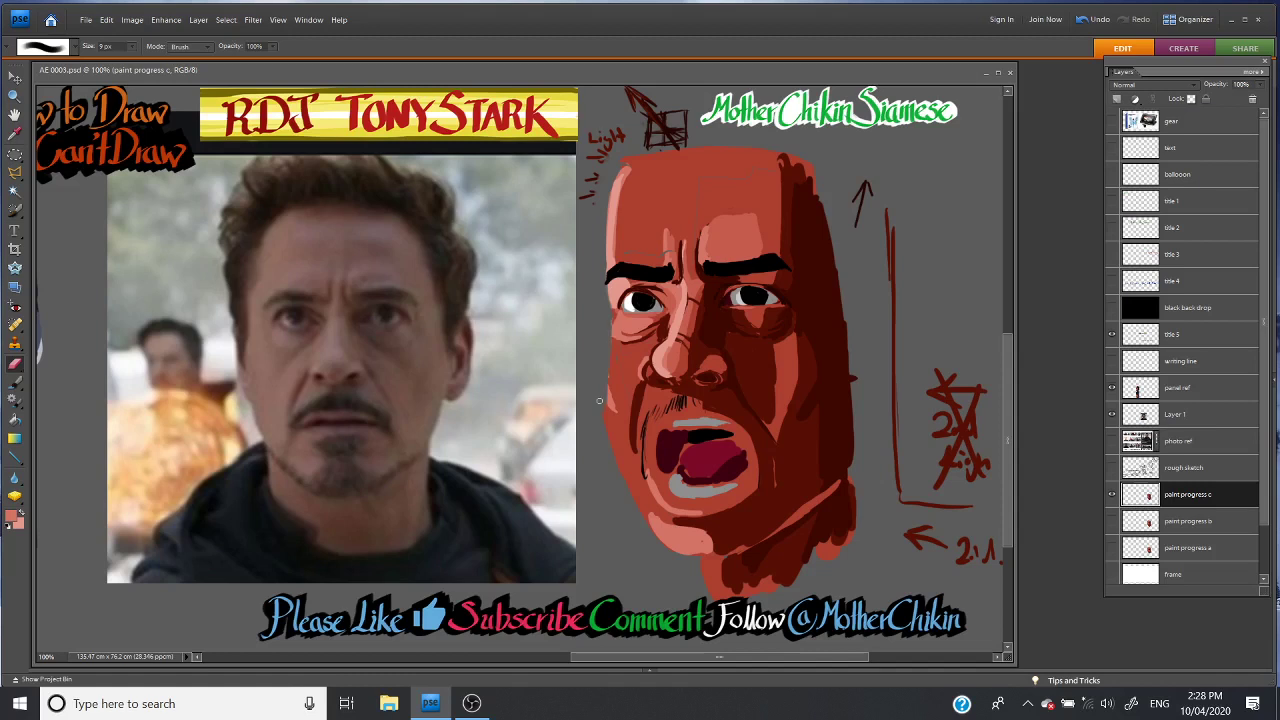
Sample the light pink from the nose bridge and paint a highlight down the left cheek toward the jaw with the 12 px brush
key("i")
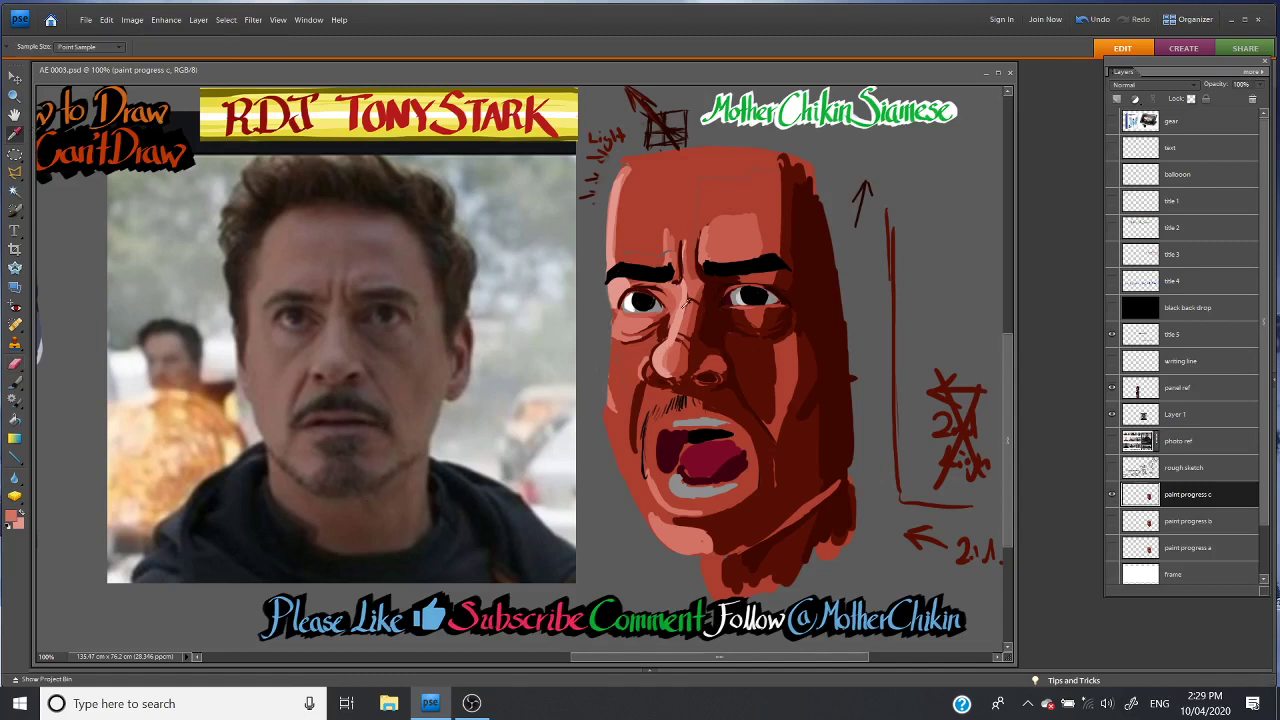
left_click(680, 316)
left_click(16, 384)
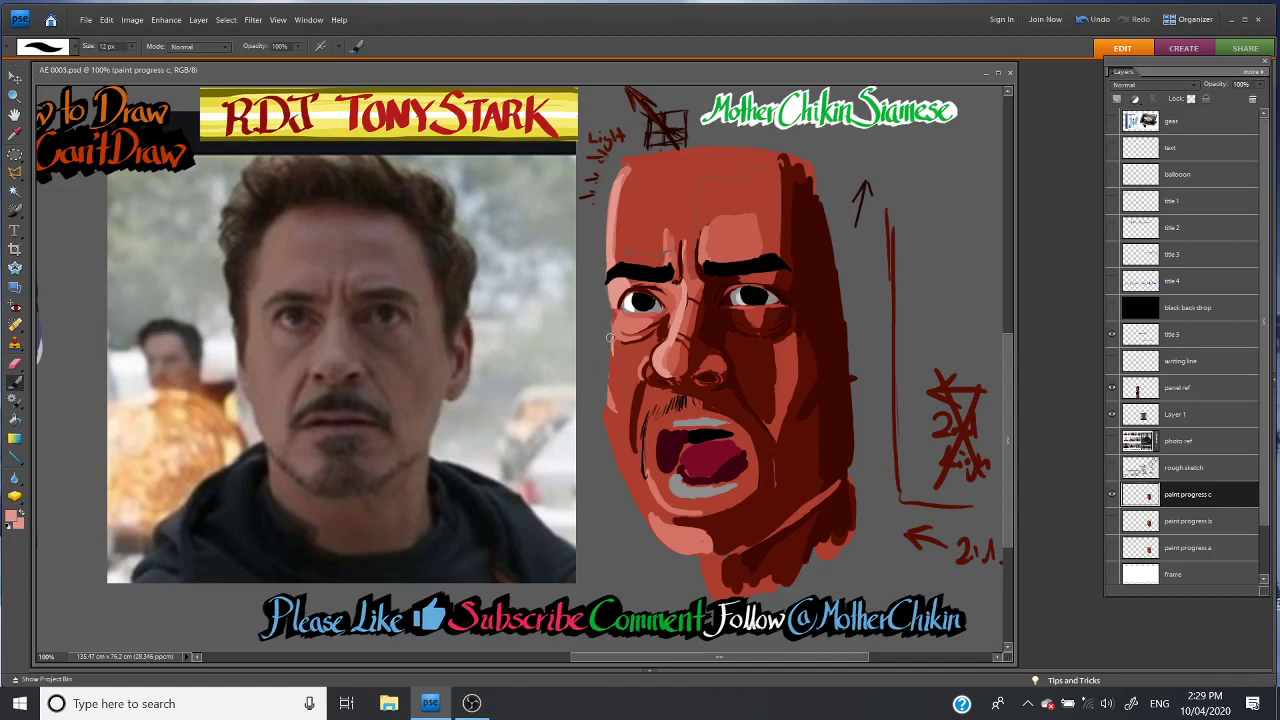
left_click_drag(613, 350, 617, 386)
mouse_move(613, 328)
left_mouse_down()
mouse_move(616, 400)
mouse_move(626, 353)
mouse_move(628, 390)
left_mouse_up()
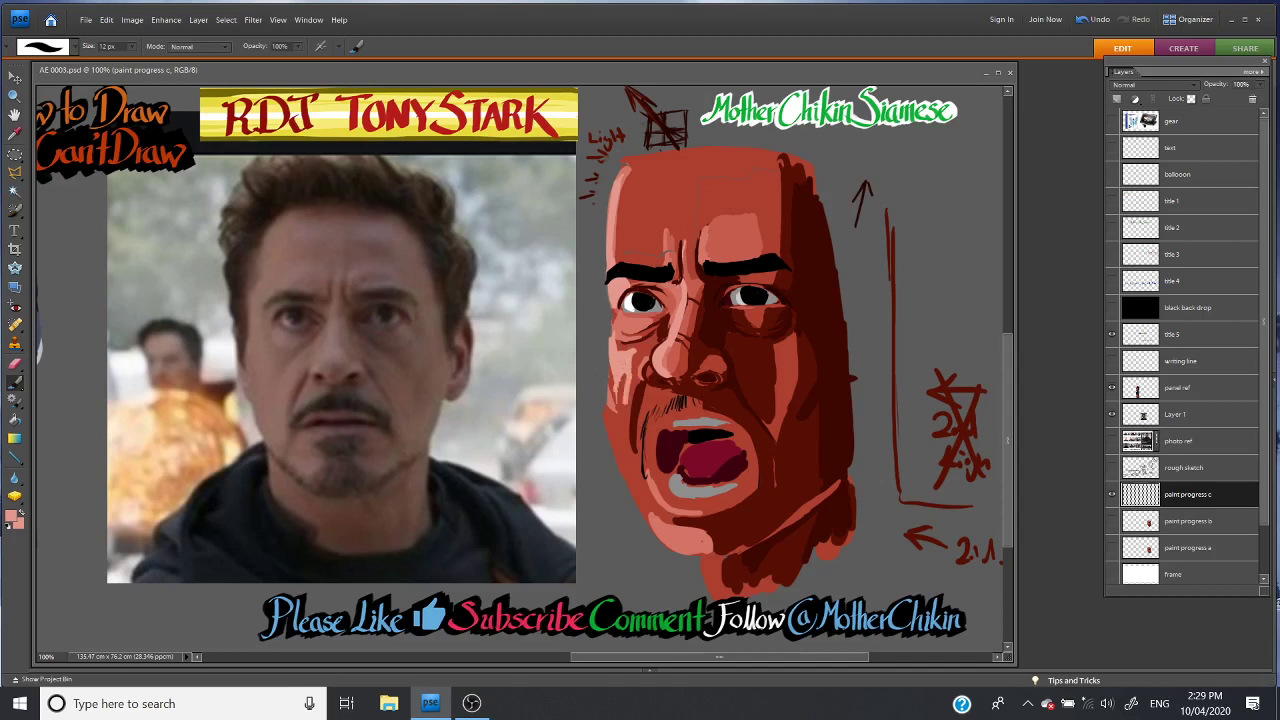
left_click_drag(630, 398, 645, 430)
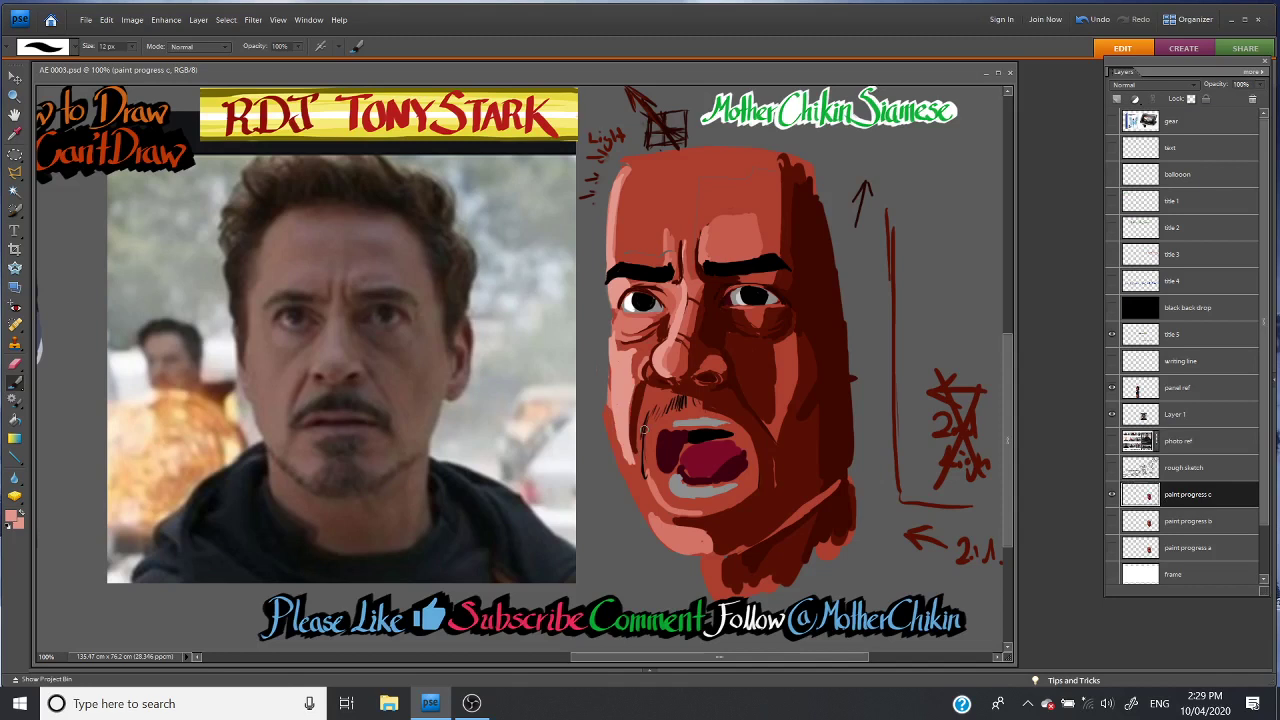
left_click_drag(644, 430, 633, 461)
Erase along the outer edge of the left cheek and jaw with the 9 px eraser to slim the outline
key("e")
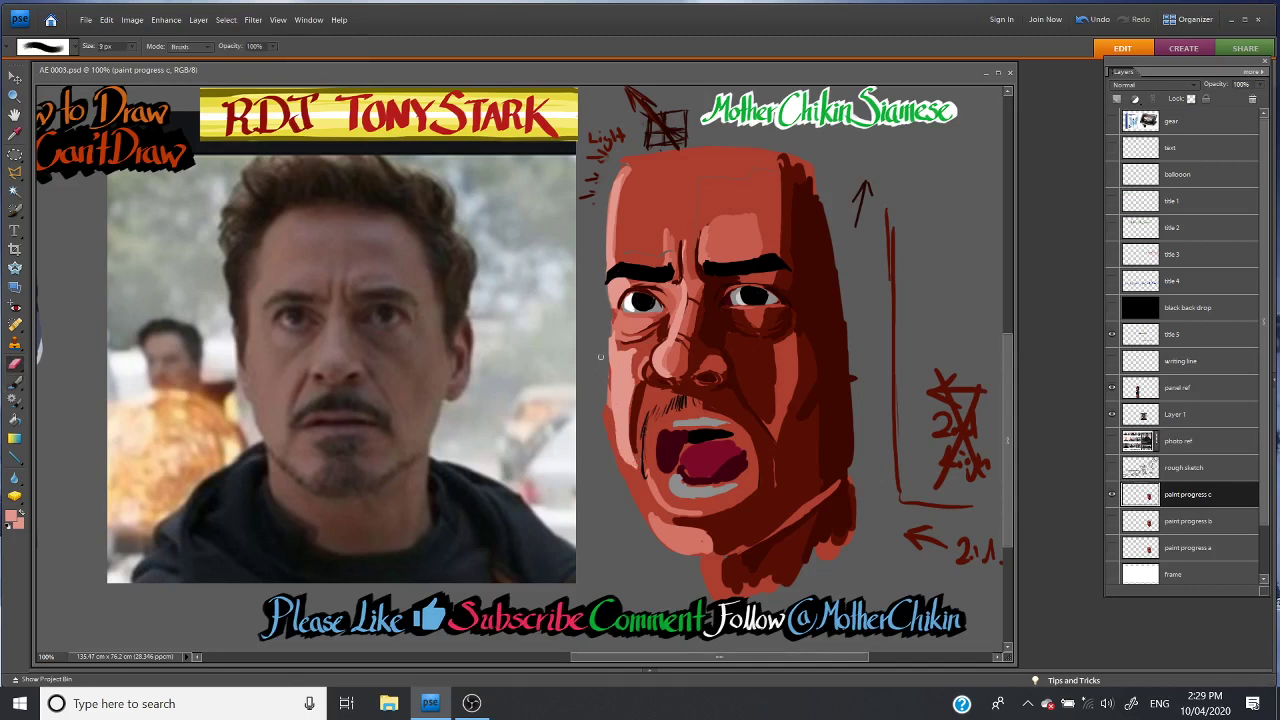
left_click_drag(607, 382, 621, 458)
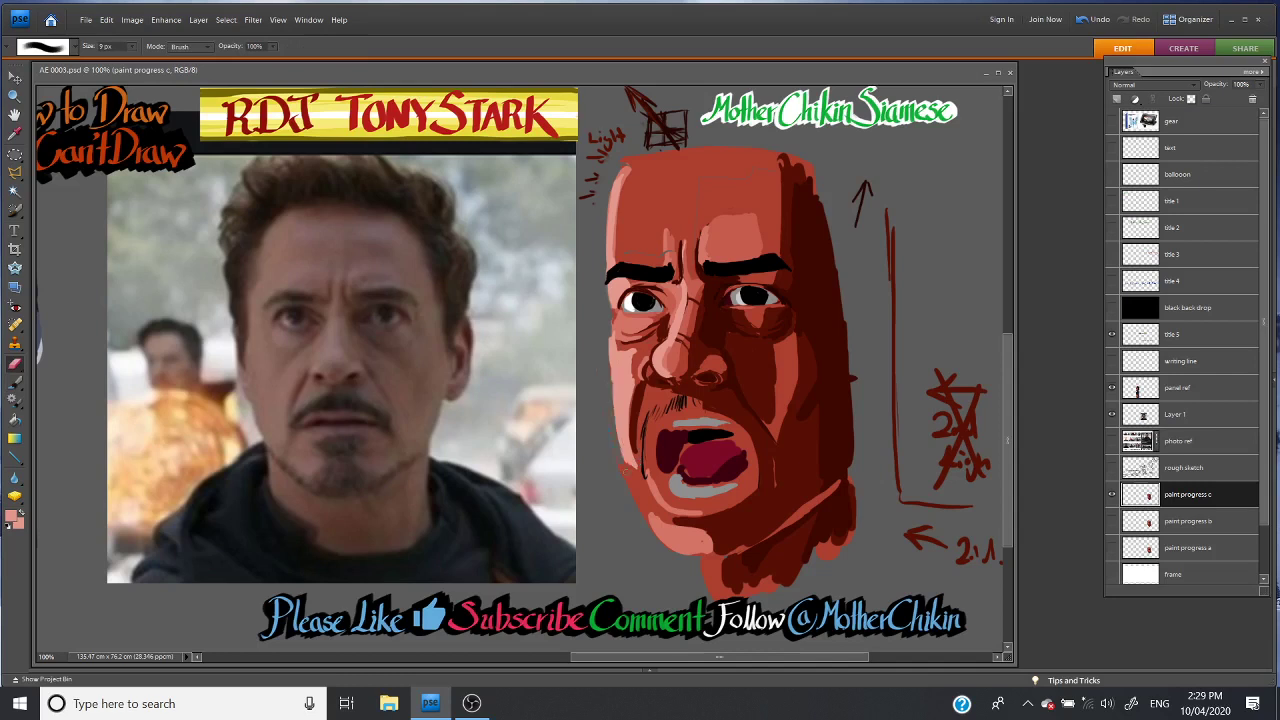
left_click_drag(616, 386, 624, 462)
Repaint the light pink highlight along the trimmed left cheek edge with the 12 px brush
left_click(15, 381)
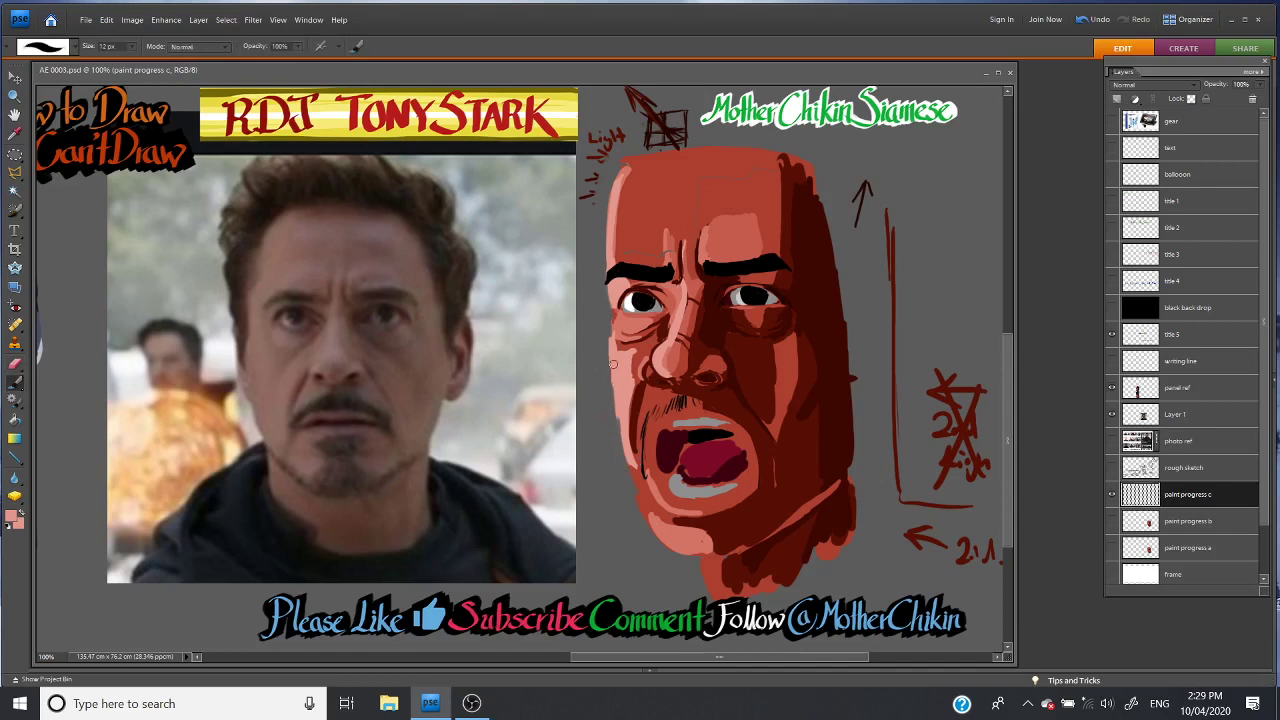
left_click_drag(612, 365, 624, 455)
left_click_drag(611, 338, 613, 350)
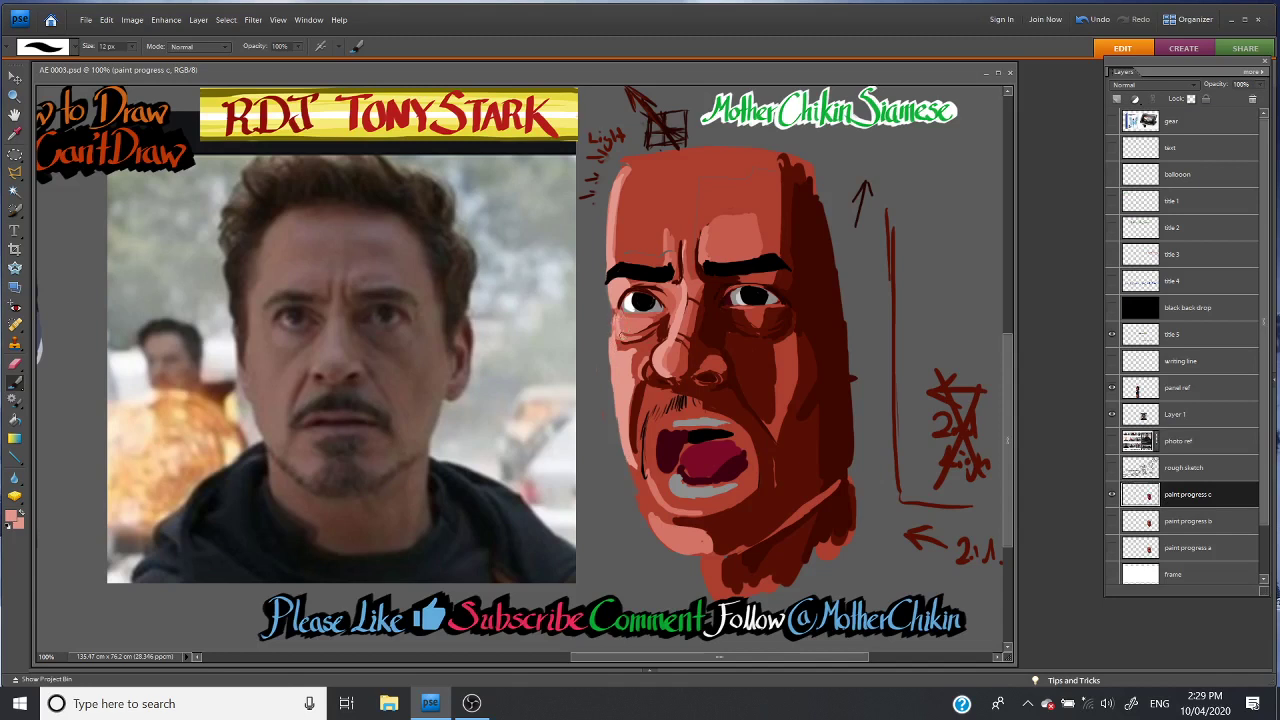
Extend the light pink on the left cheek, and rework the left under-eye area with the mid skin tone sampled there
left_click_drag(622, 331, 623, 333)
left_click_drag(611, 398, 611, 360)
key("i")
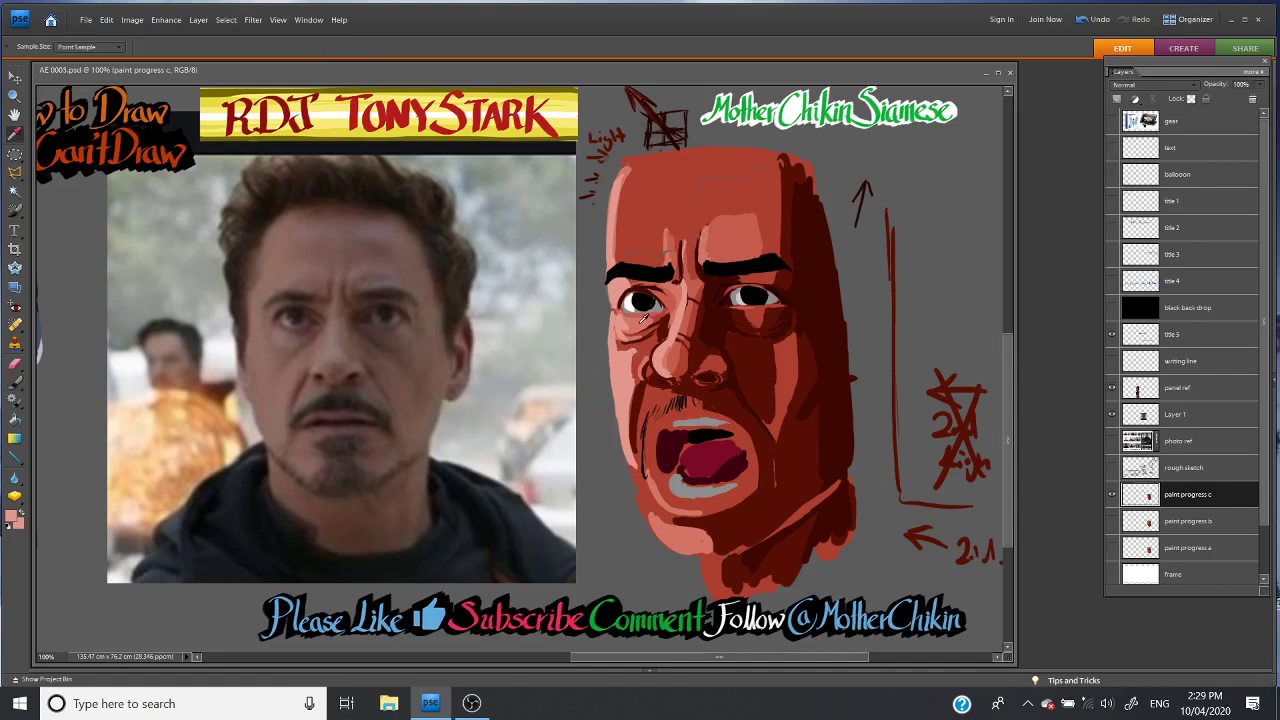
left_click(16, 382)
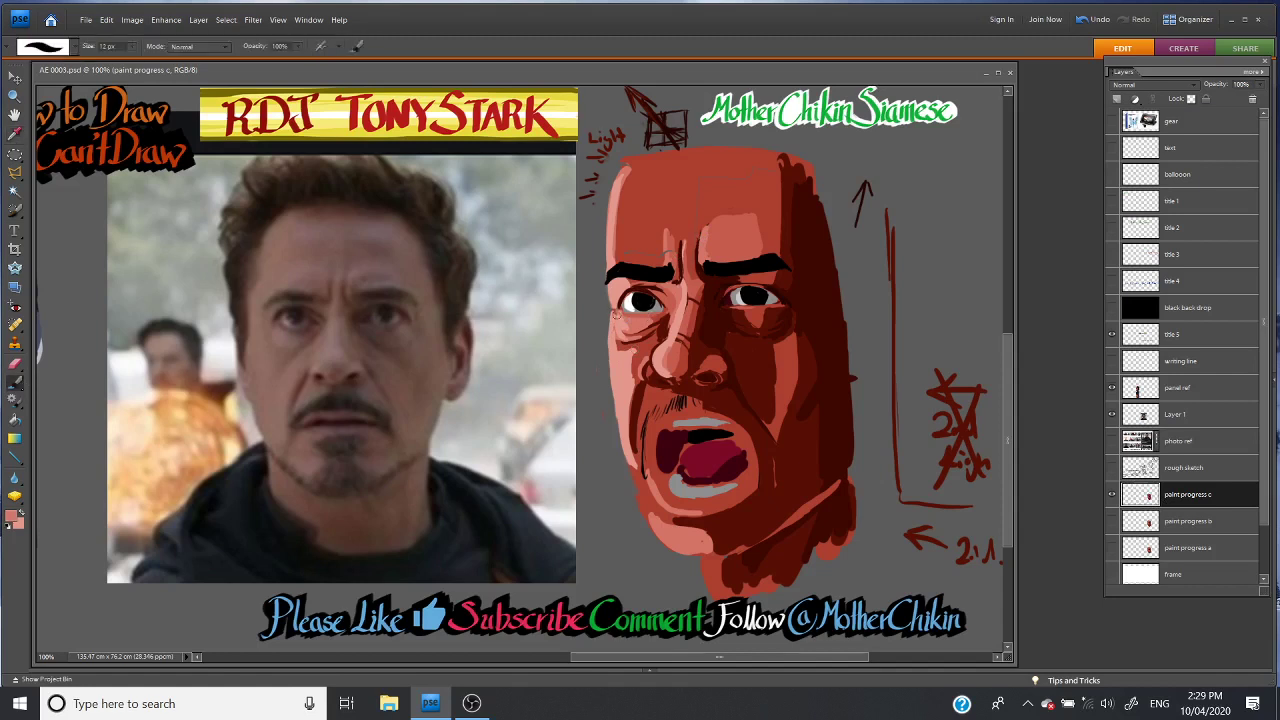
left_click_drag(617, 325, 619, 344)
left_click_drag(619, 326, 621, 342)
left_click_drag(622, 356, 642, 346)
Set the brush size to 8 px and touch up the skin at the outer corner of the left eye
left_click(131, 46)
left_click_drag(129, 59, 126, 60)
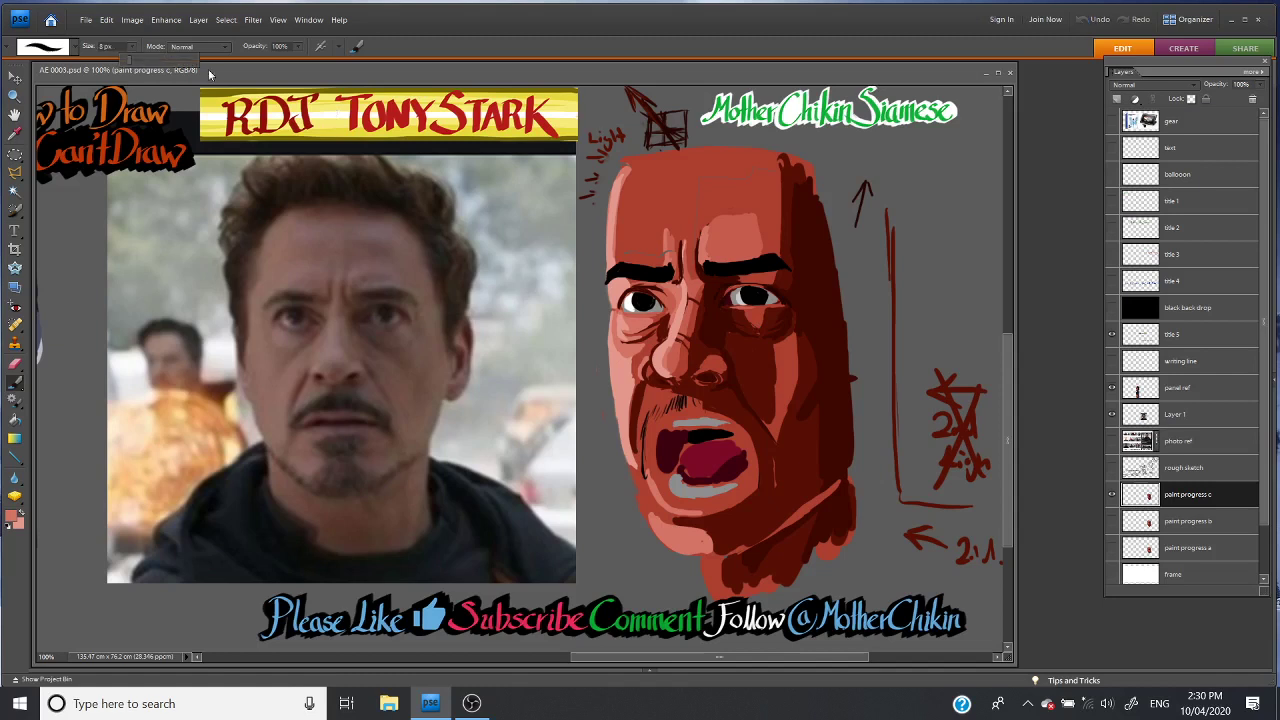
left_click(623, 306)
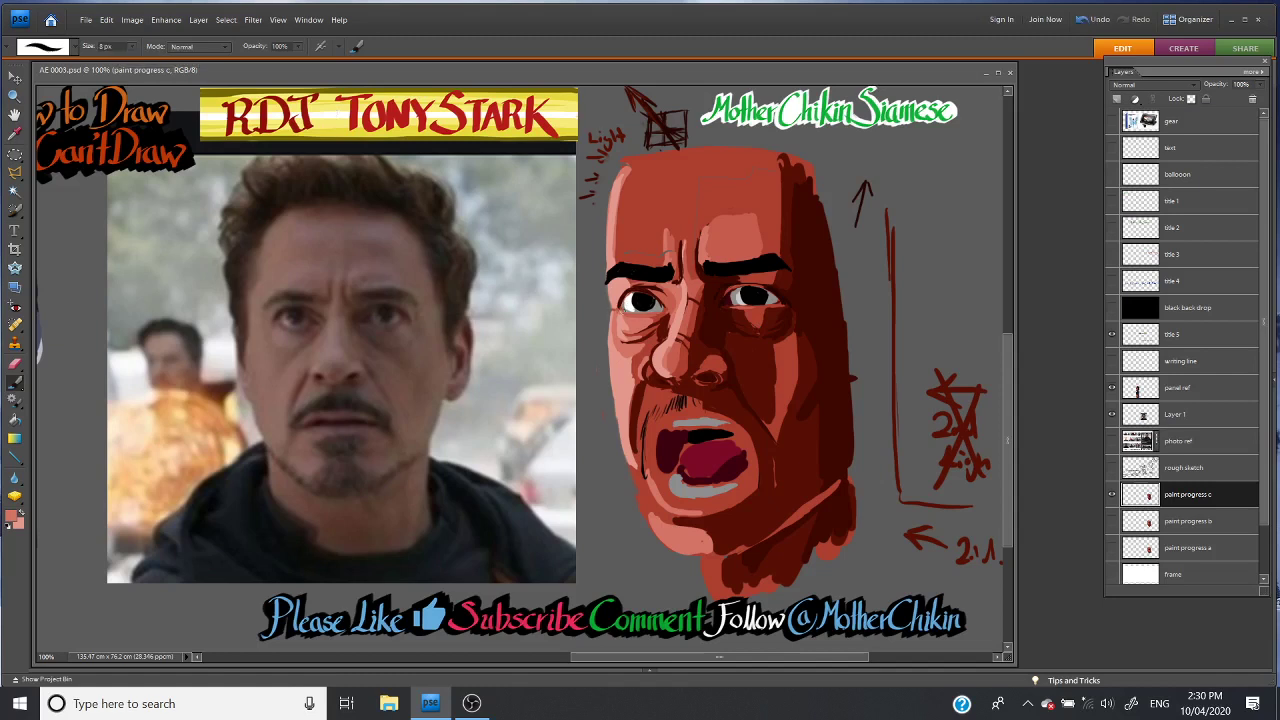
left_click(626, 310)
Sample the grey from the left eye and touch up the eye's inner corner with the 8 px brush
left_click(237, 396, "alt")
key("i")
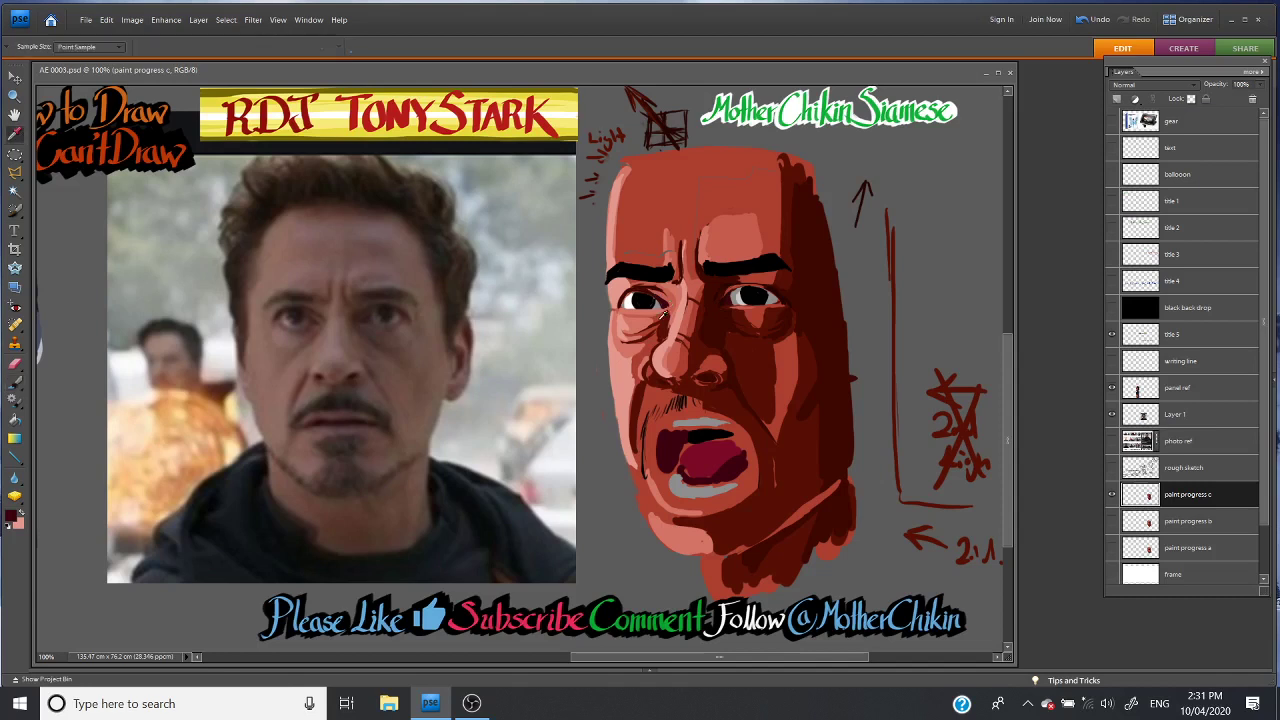
left_click(659, 300)
left_click(17, 386)
left_click(659, 301)
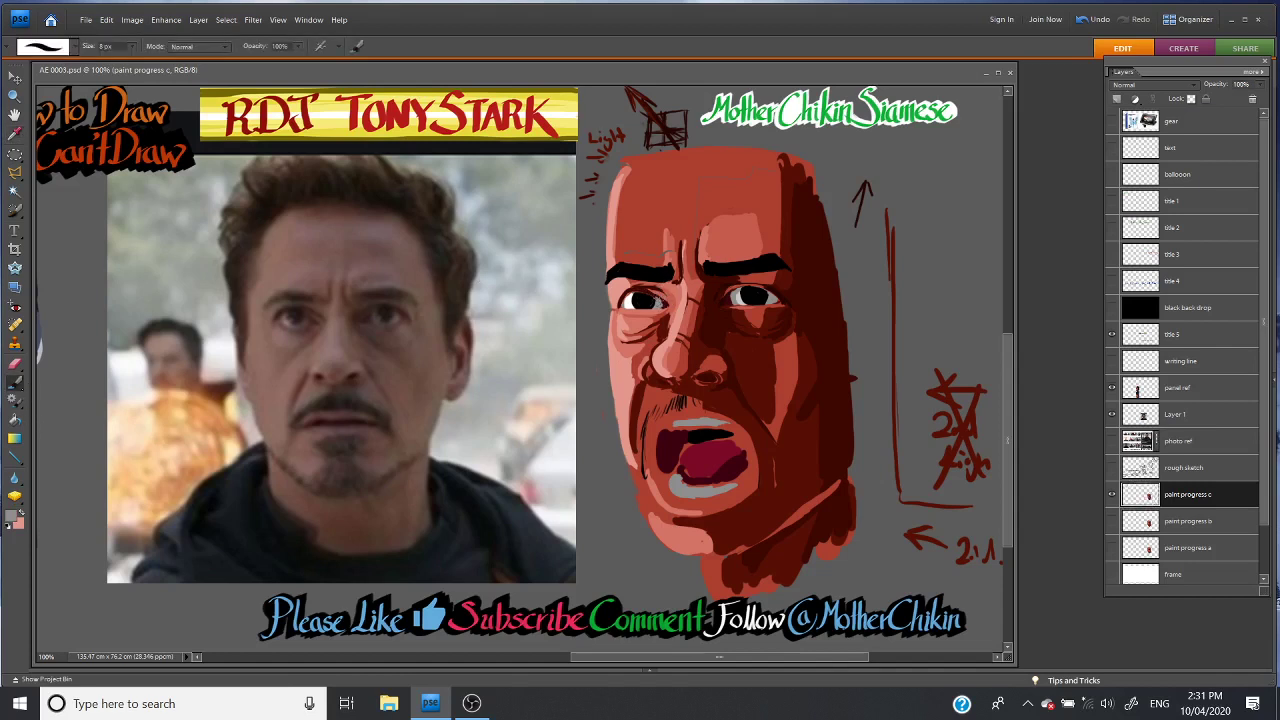
Reset the colours to black and white and define the pupils and lid lines of both eyes with the 8 px brush
key("d")
left_click(762, 292)
left_click_drag(628, 297, 655, 290)
left_click(738, 285)
left_click_drag(745, 286, 777, 298)
left_click_drag(623, 306, 635, 310)
Sample the forehead red and the lighter tone between the eyebrows, and touch up the brow area with the 8 px brush
key("i")
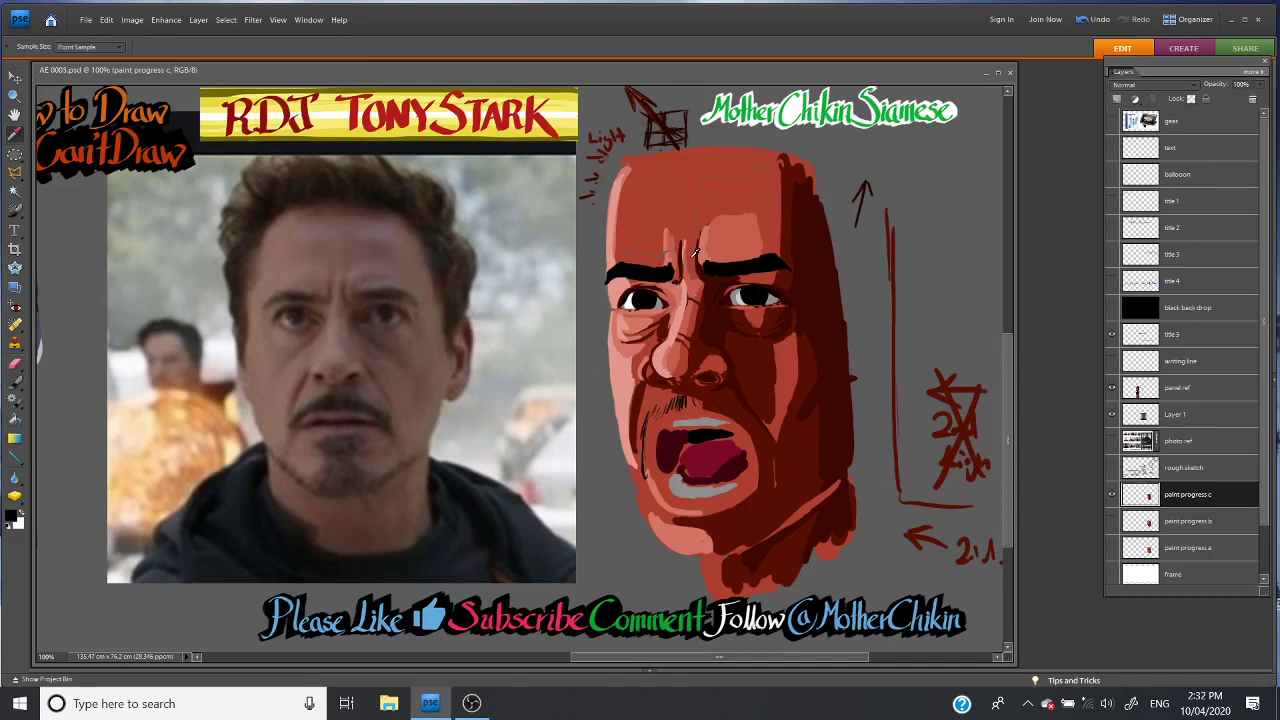
left_click(652, 227)
left_click(17, 381)
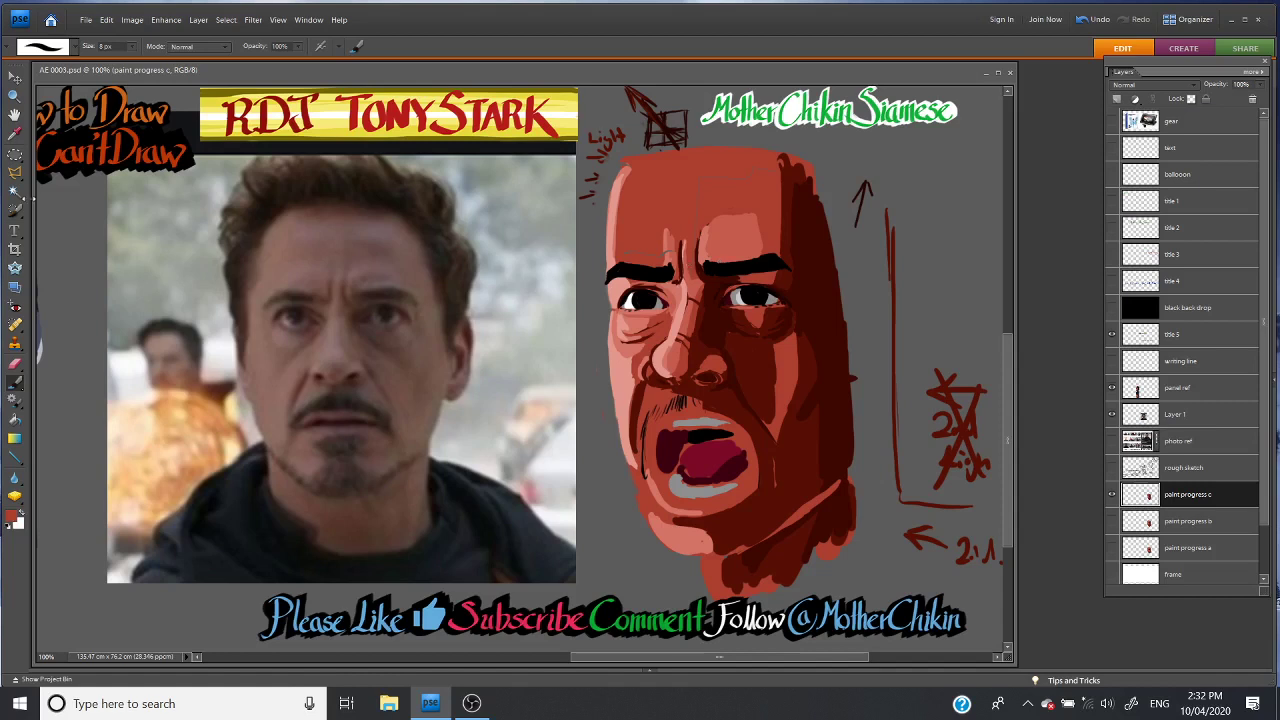
left_click(14, 132)
left_click(683, 278)
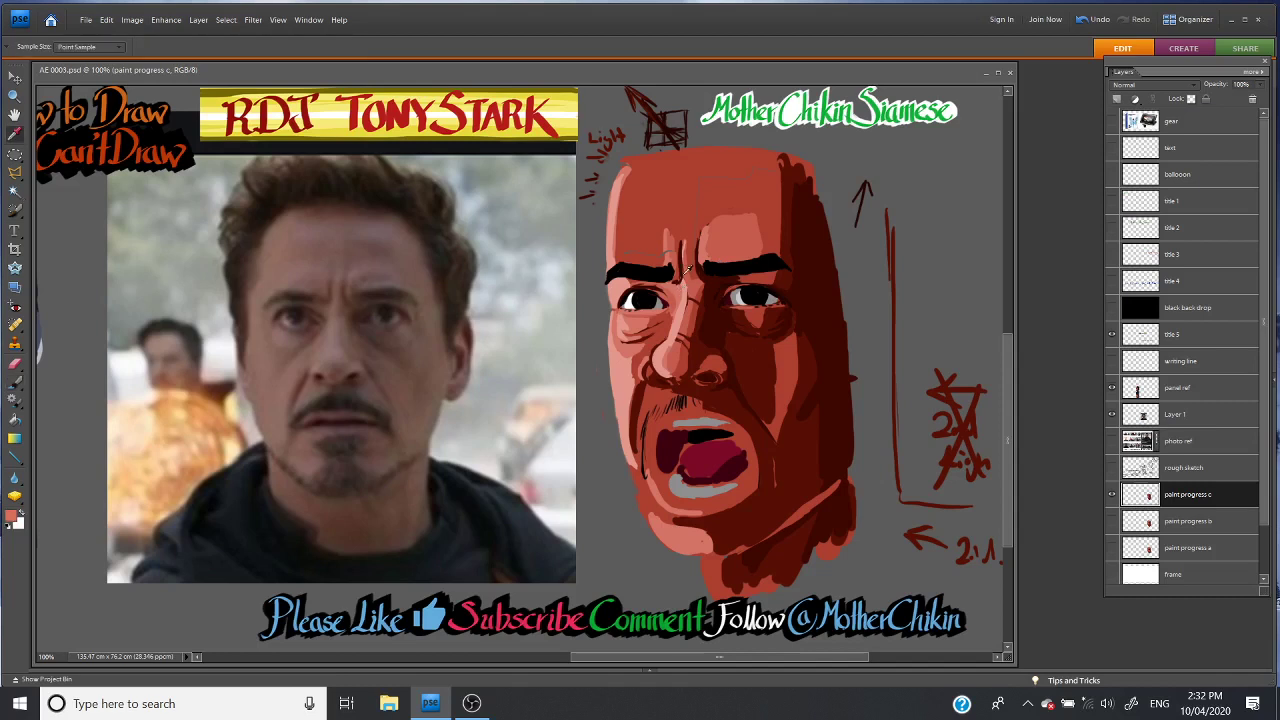
left_click(14, 381)
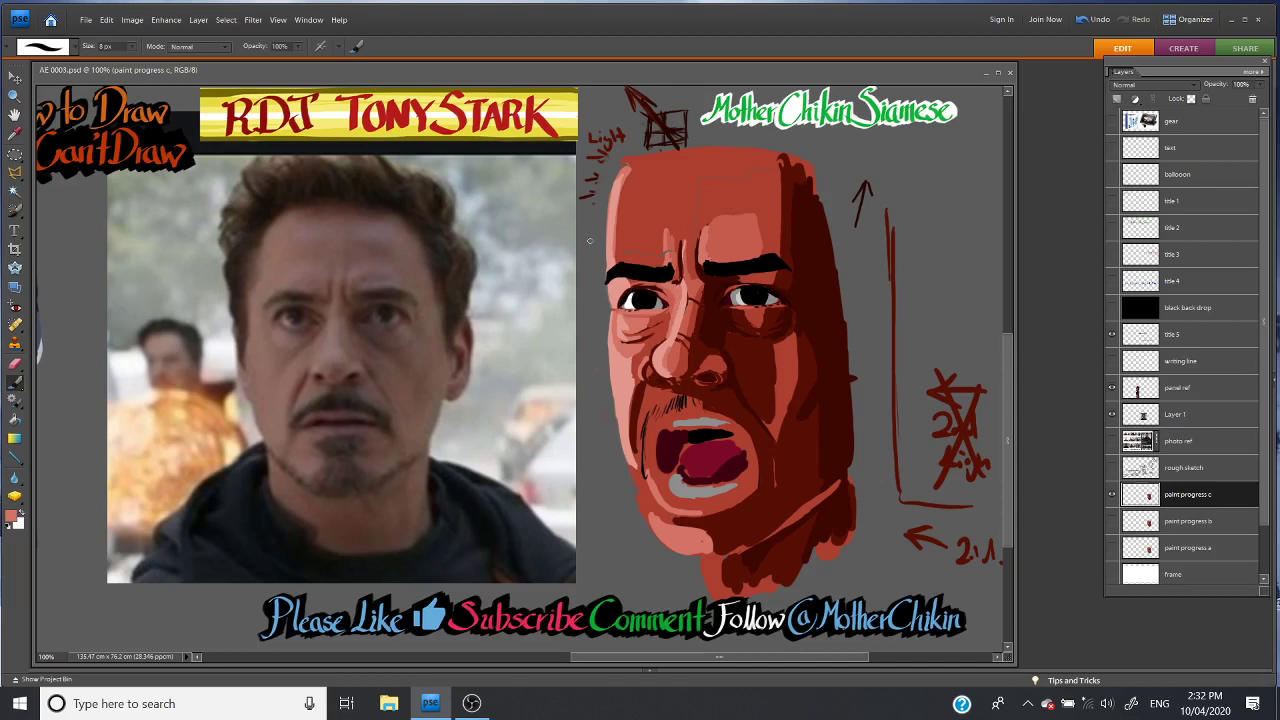
Sample the dark red beside the nose and the medium red at its bridge, and refine the shaded side of the nose
left_click(14, 134)
left_click(703, 347)
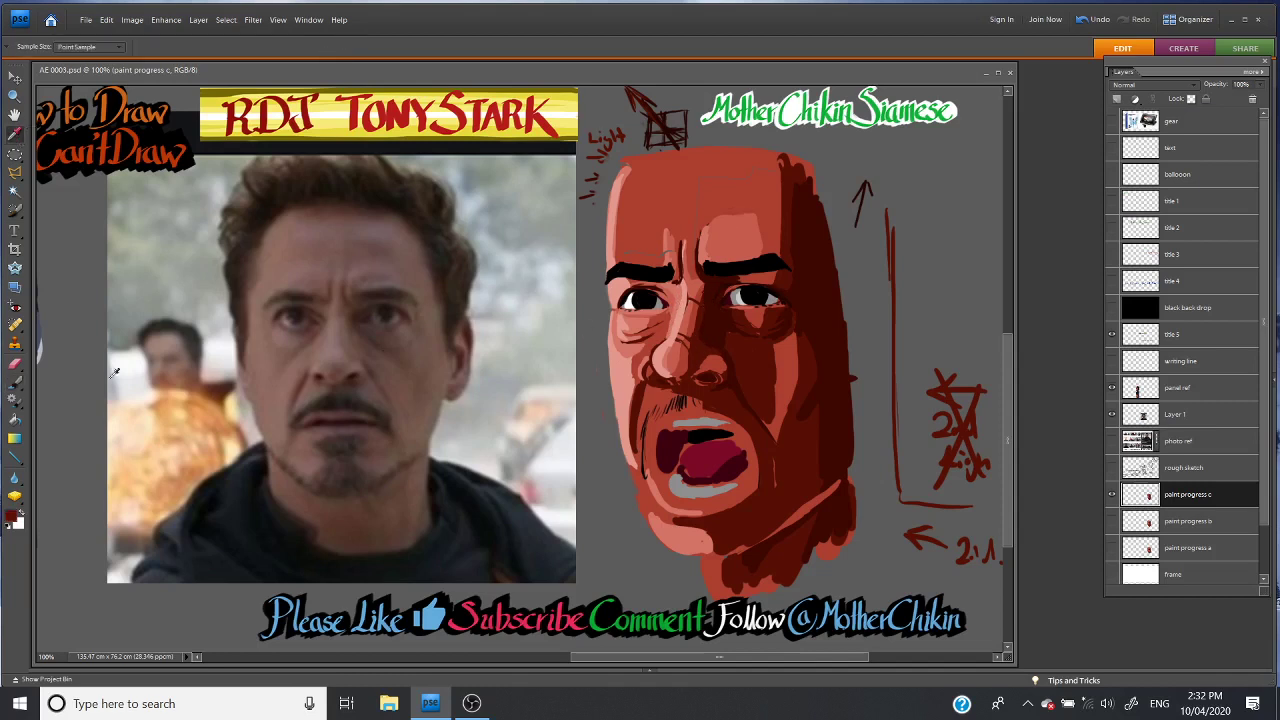
left_click(16, 383)
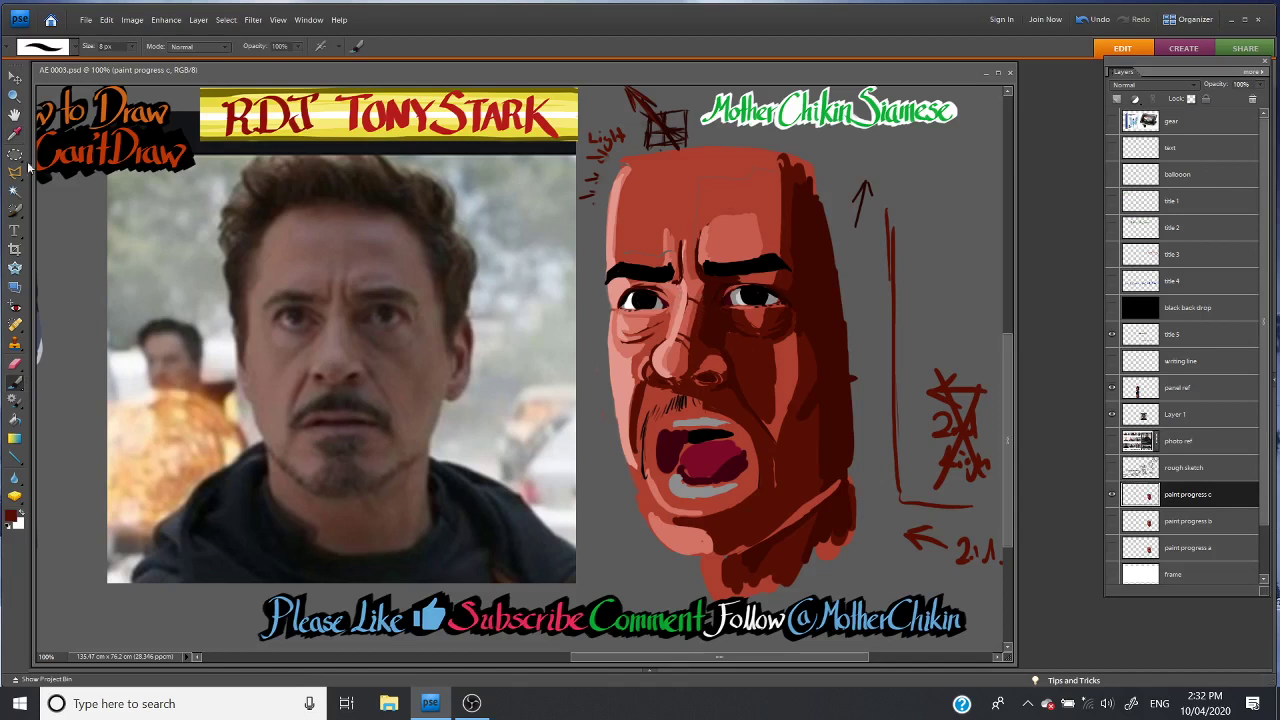
left_click(16, 133)
left_click(695, 284)
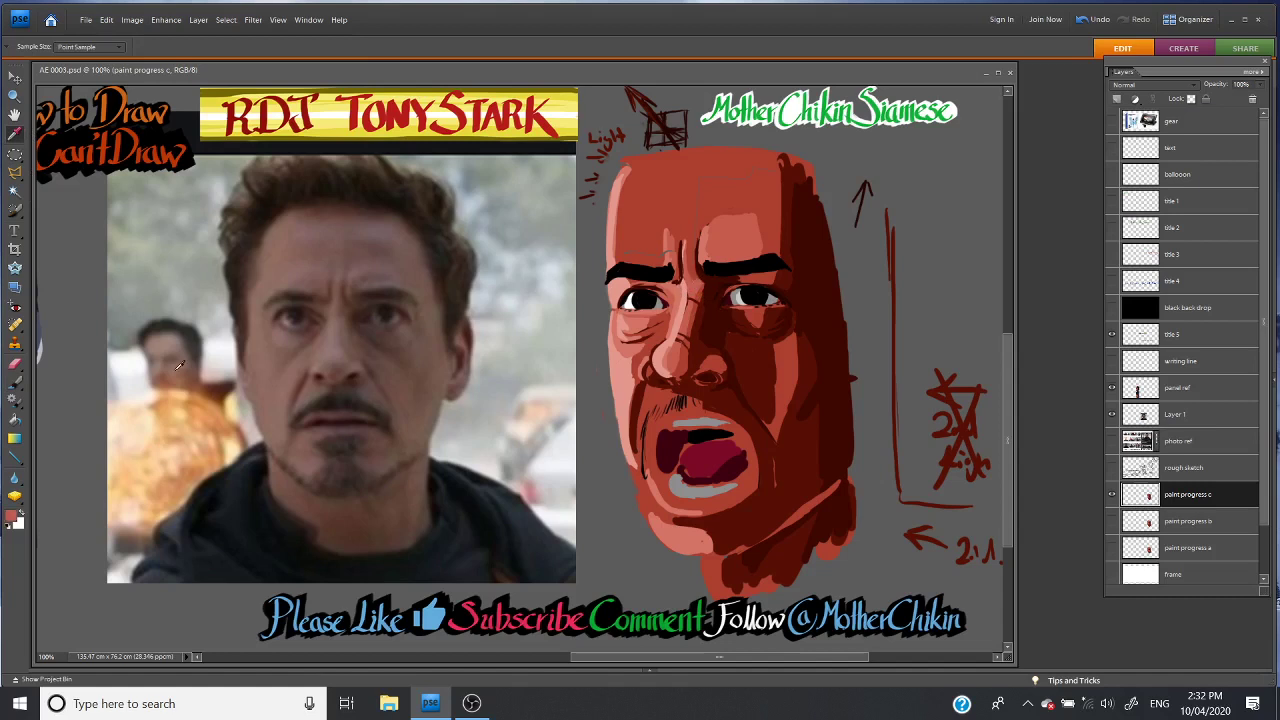
left_click(17, 383)
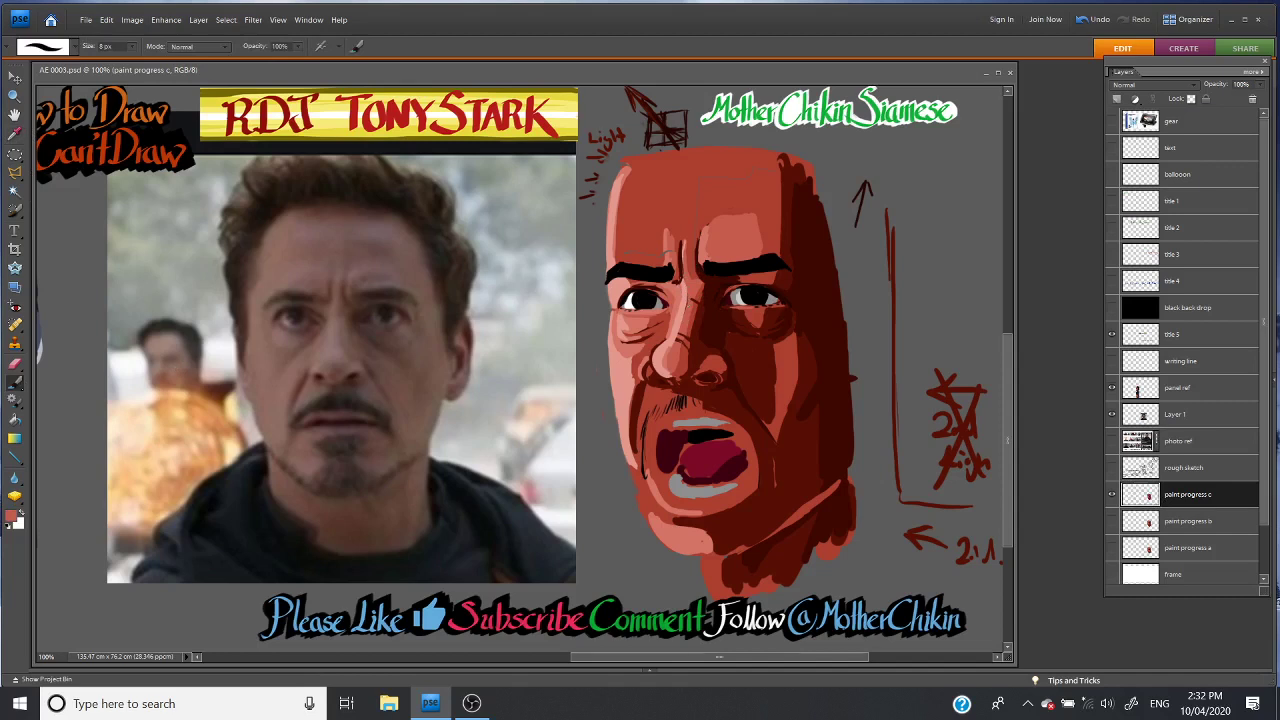
Blend the lower nose bridge and repaint its light pink highlight with the 8 px brush
left_click_drag(680, 336, 681, 348)
key("i")
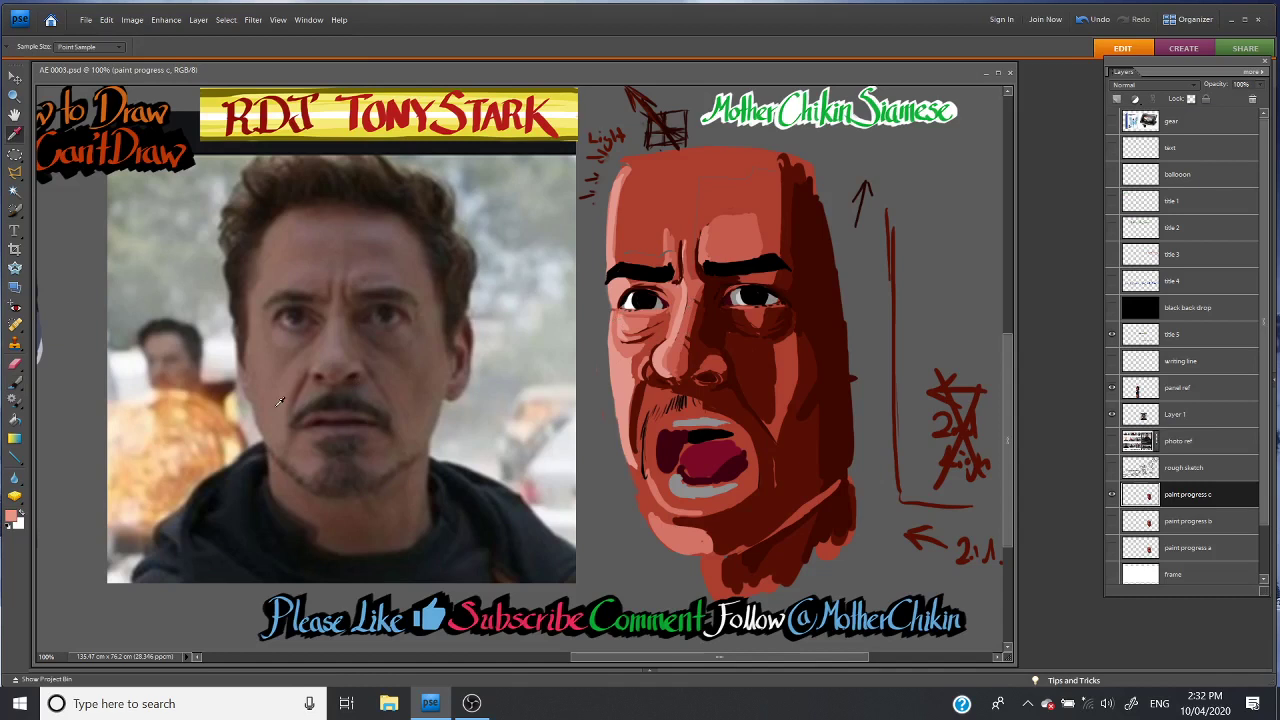
key("b")
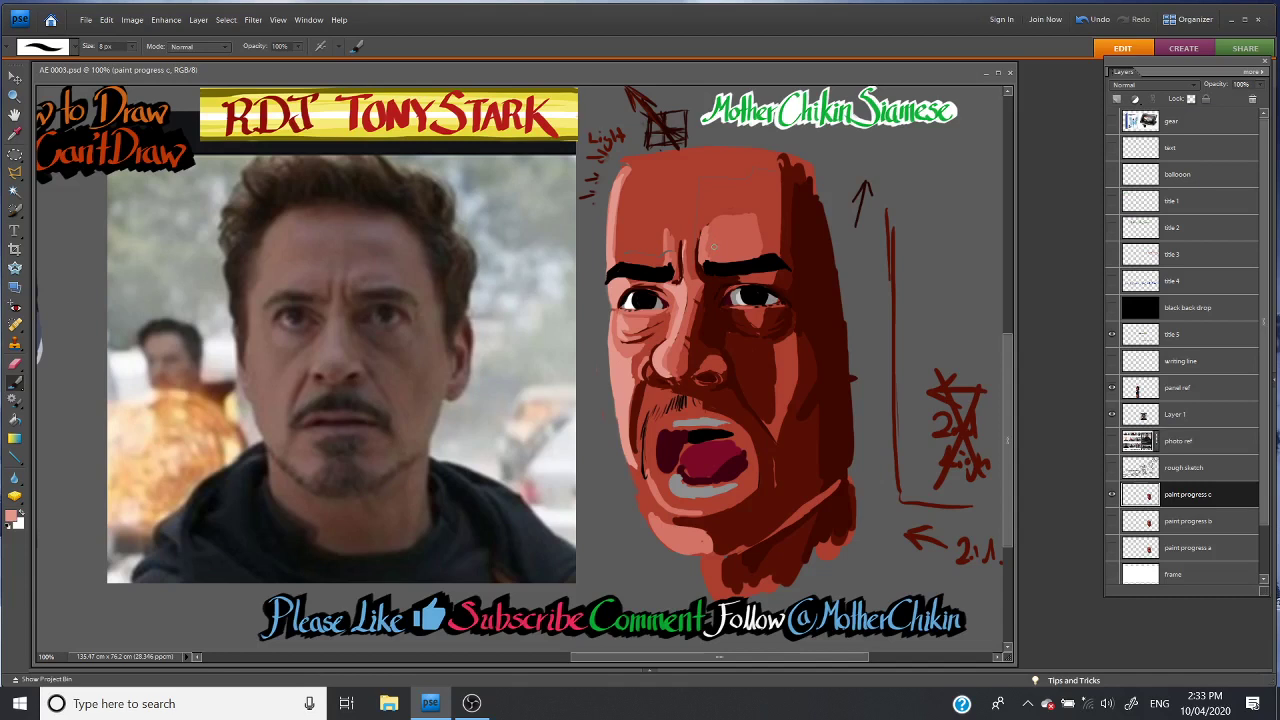
Sample the reds at the left eye's inner corner and beside the nose, and touch up the skin around the left eye
left_click(16, 134)
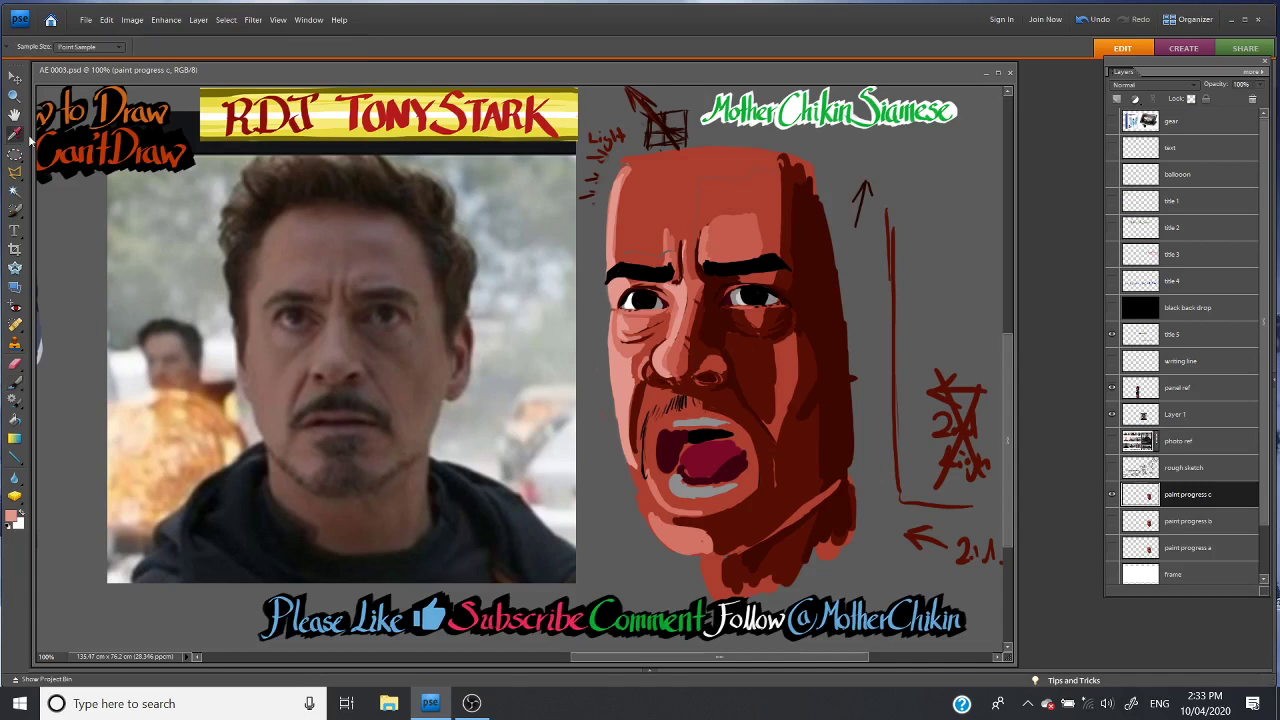
left_click(673, 293)
left_click(15, 381)
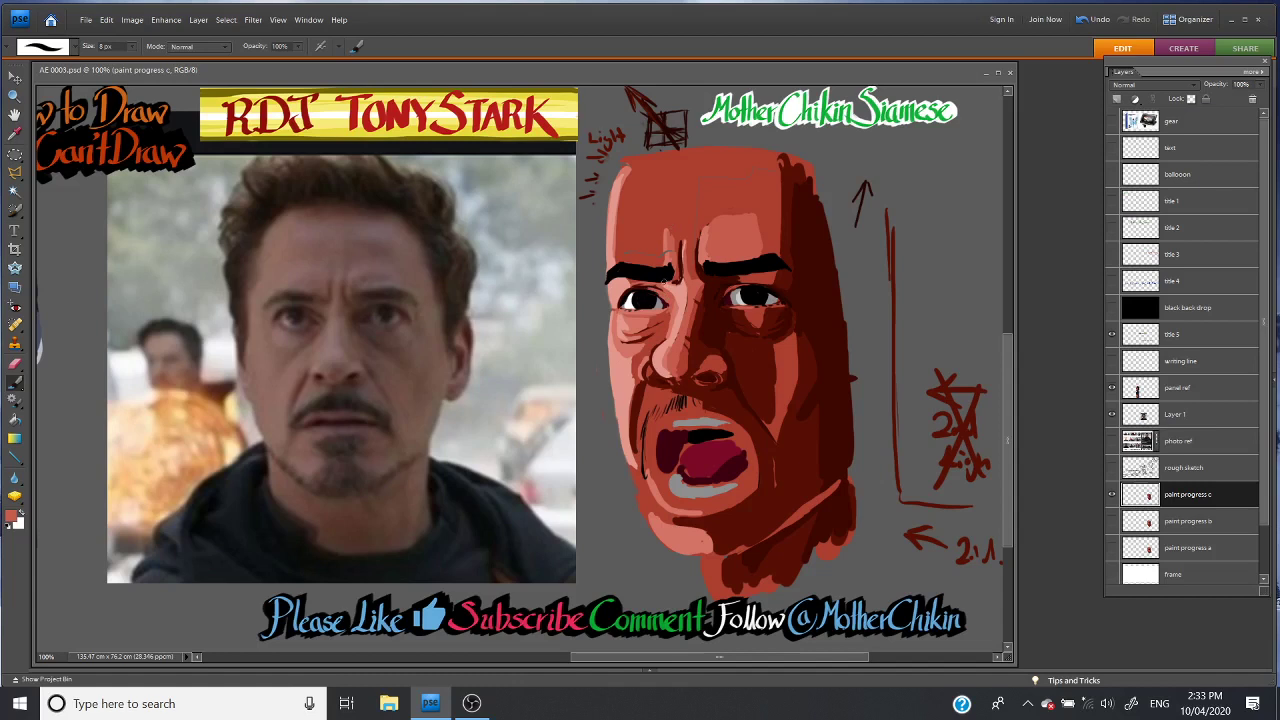
key("i")
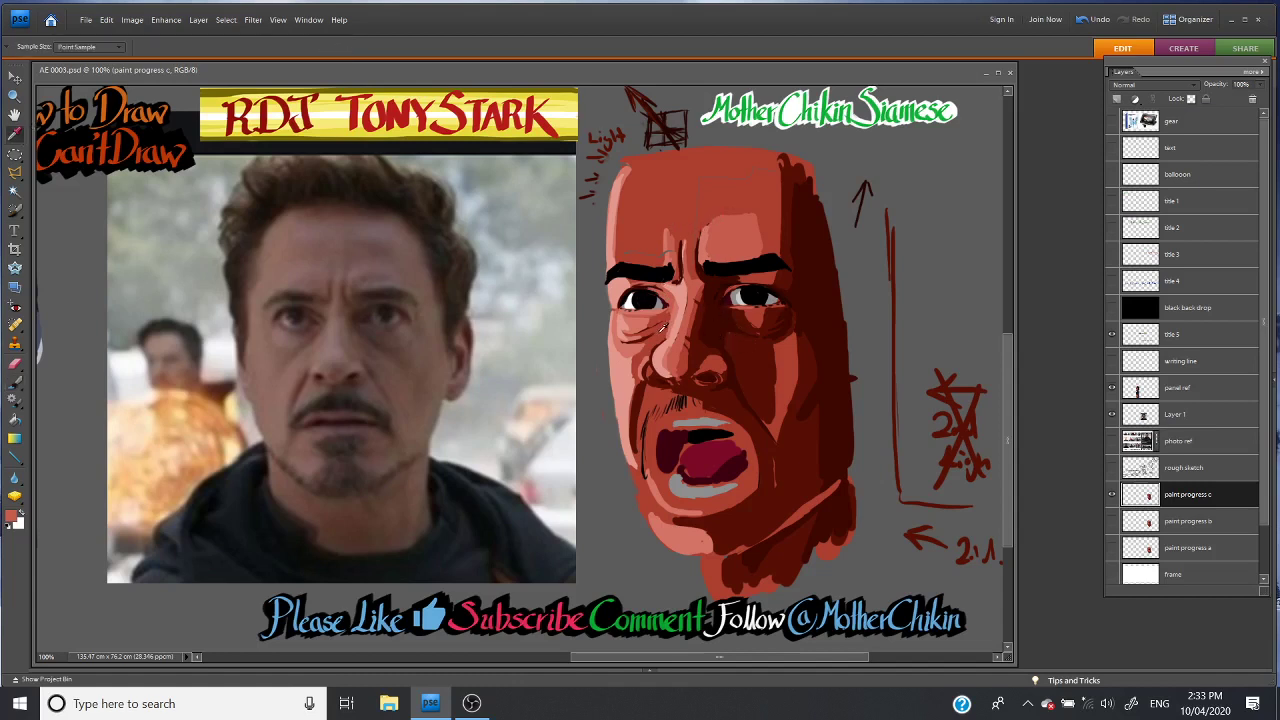
left_click(662, 330)
key("b")
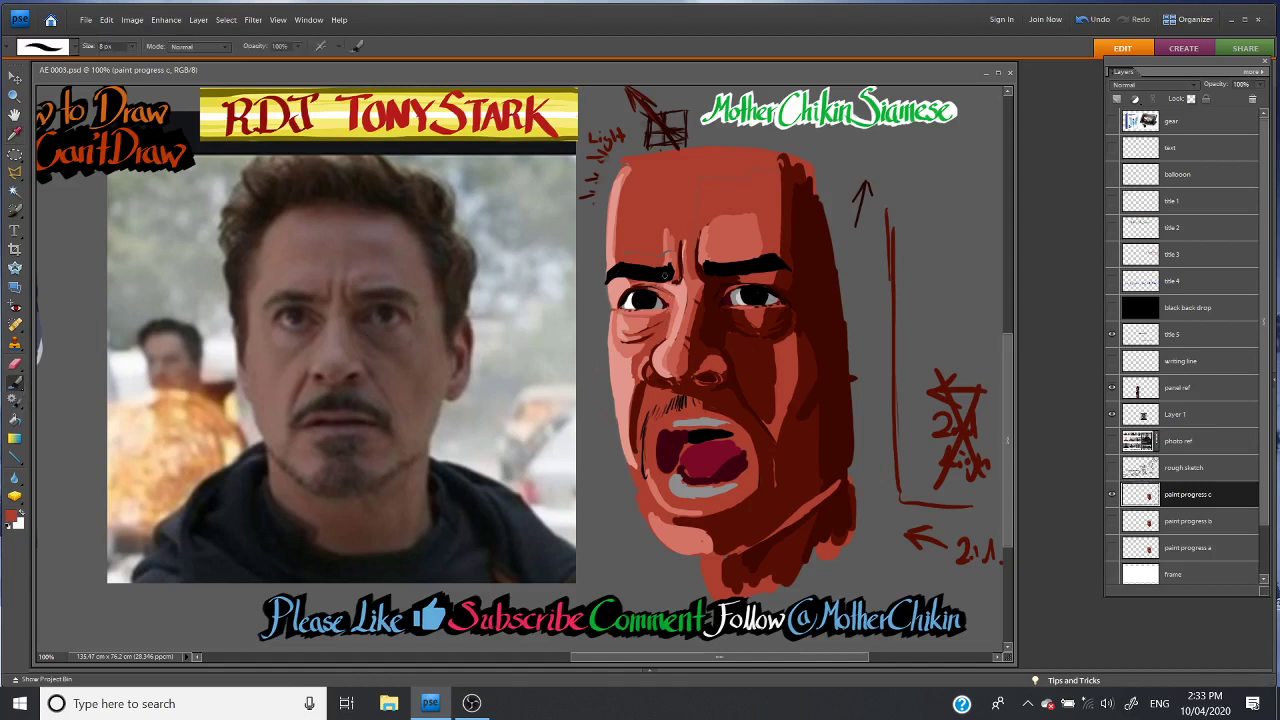
left_click(645, 298)
Sample the light pink from the left cheek and the mid tone under the left eye, and refine the under-eye skin
left_click(16, 133)
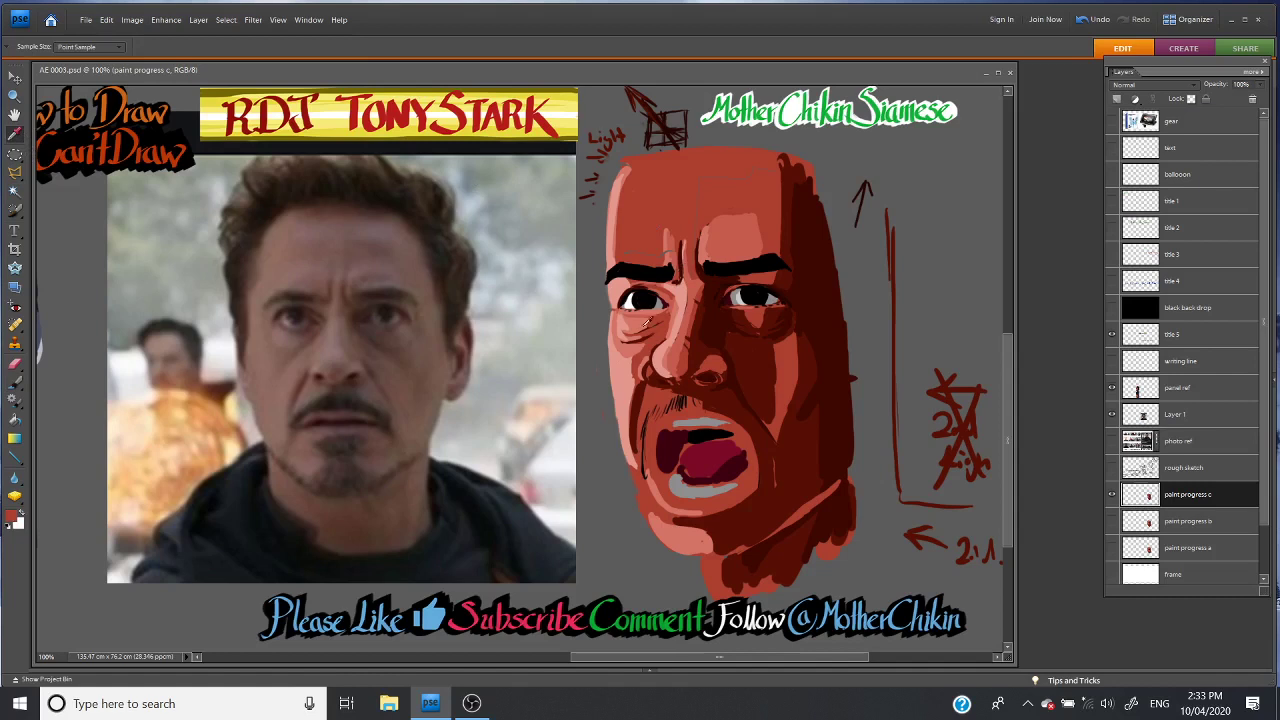
left_click(620, 370)
left_click(15, 381)
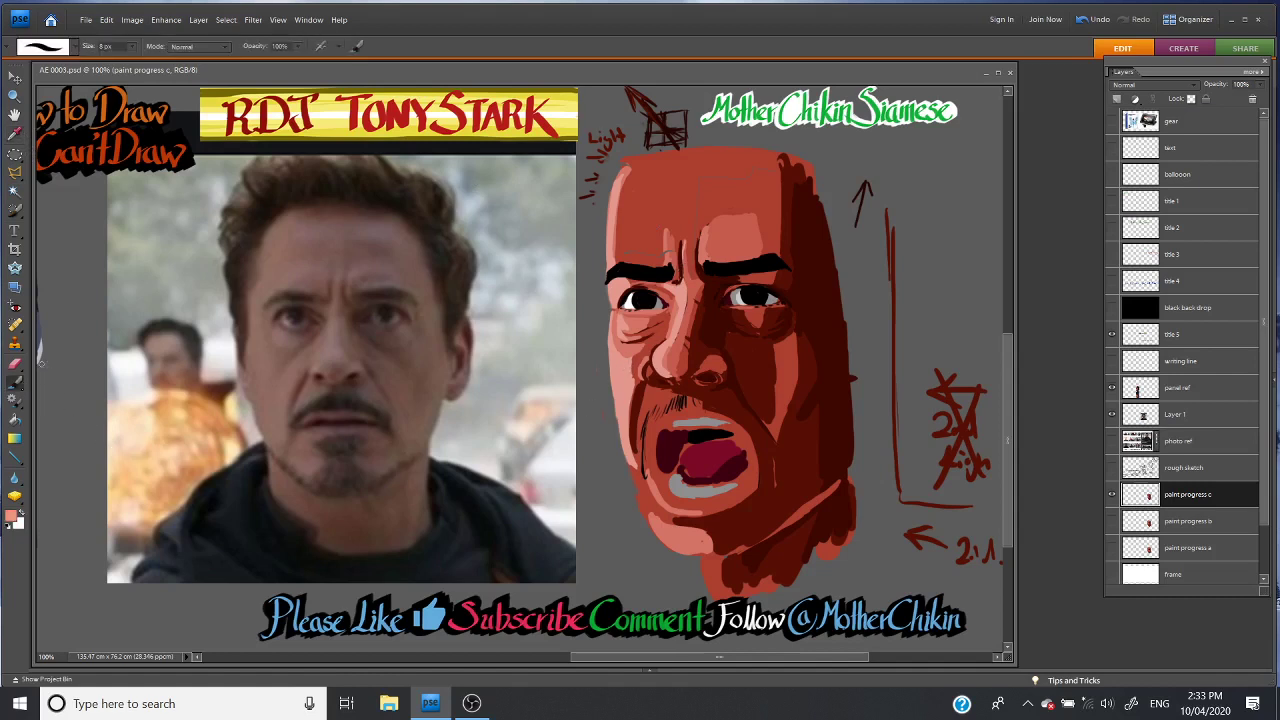
left_click(16, 133)
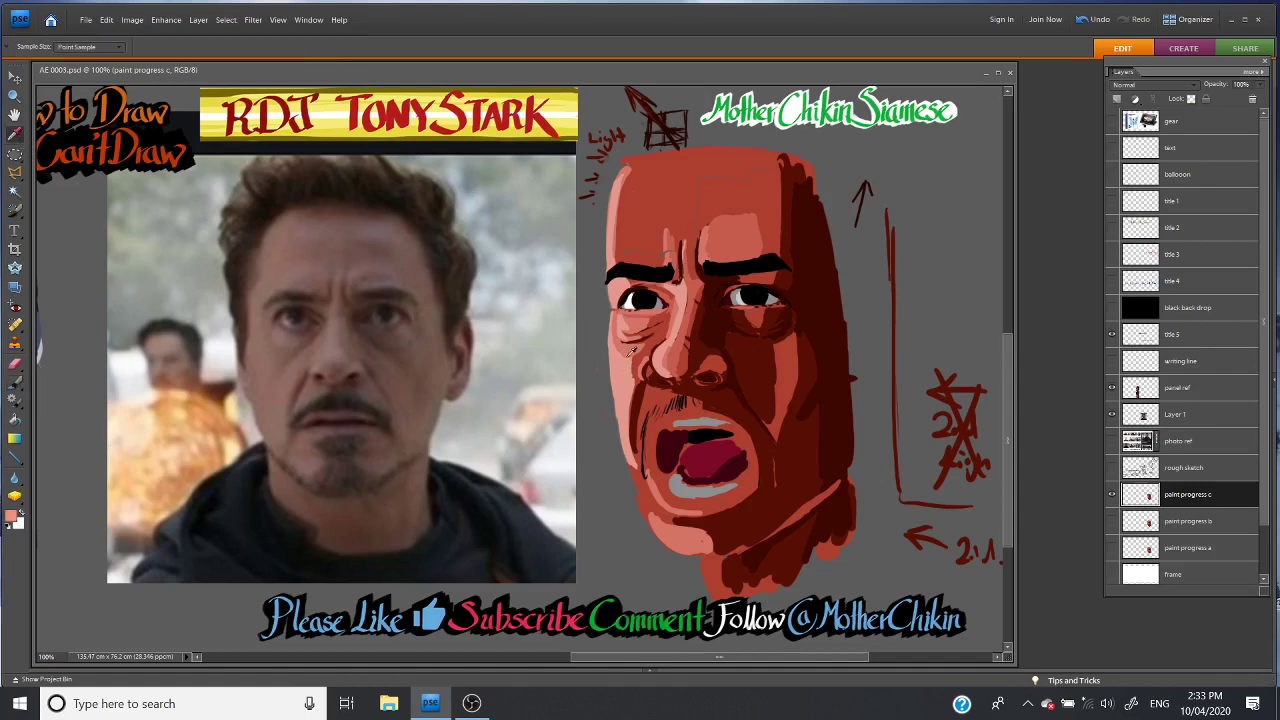
left_click(628, 342)
left_click(15, 383)
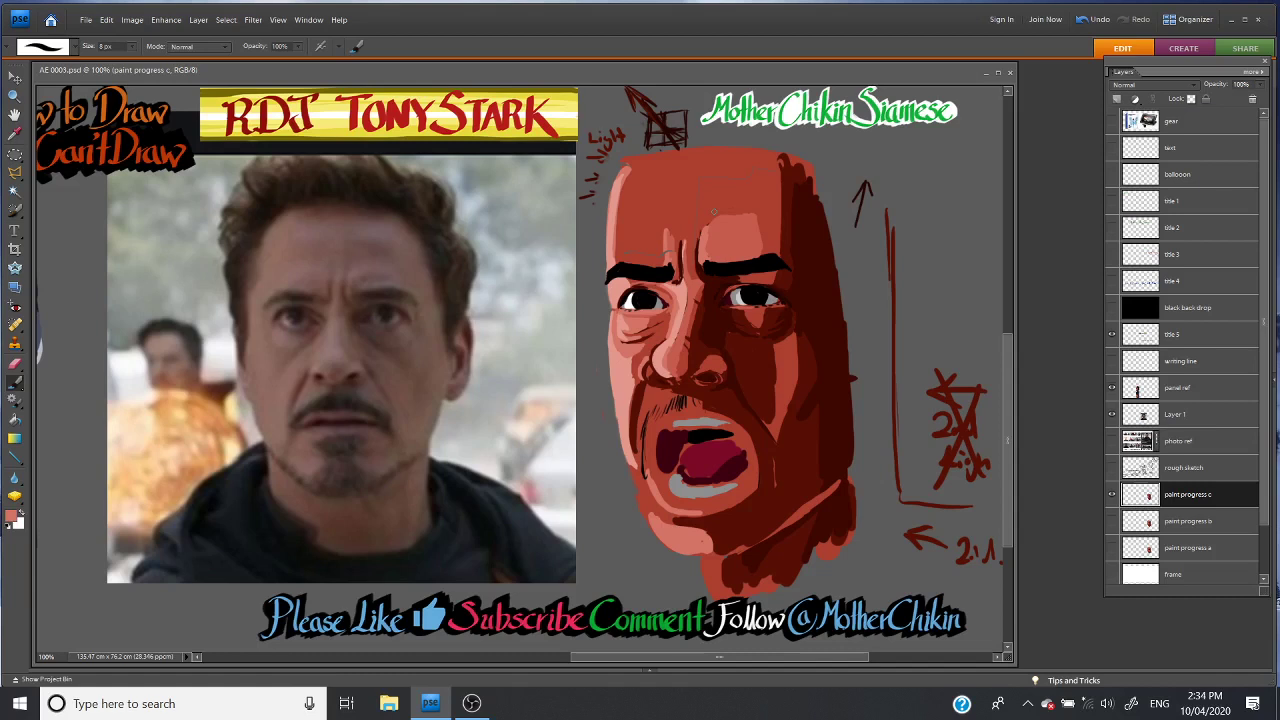
Sample the light pink from the nose bridge and paint highlights from between the eyebrows down the bridge
left_click(15, 133)
left_click(686, 290)
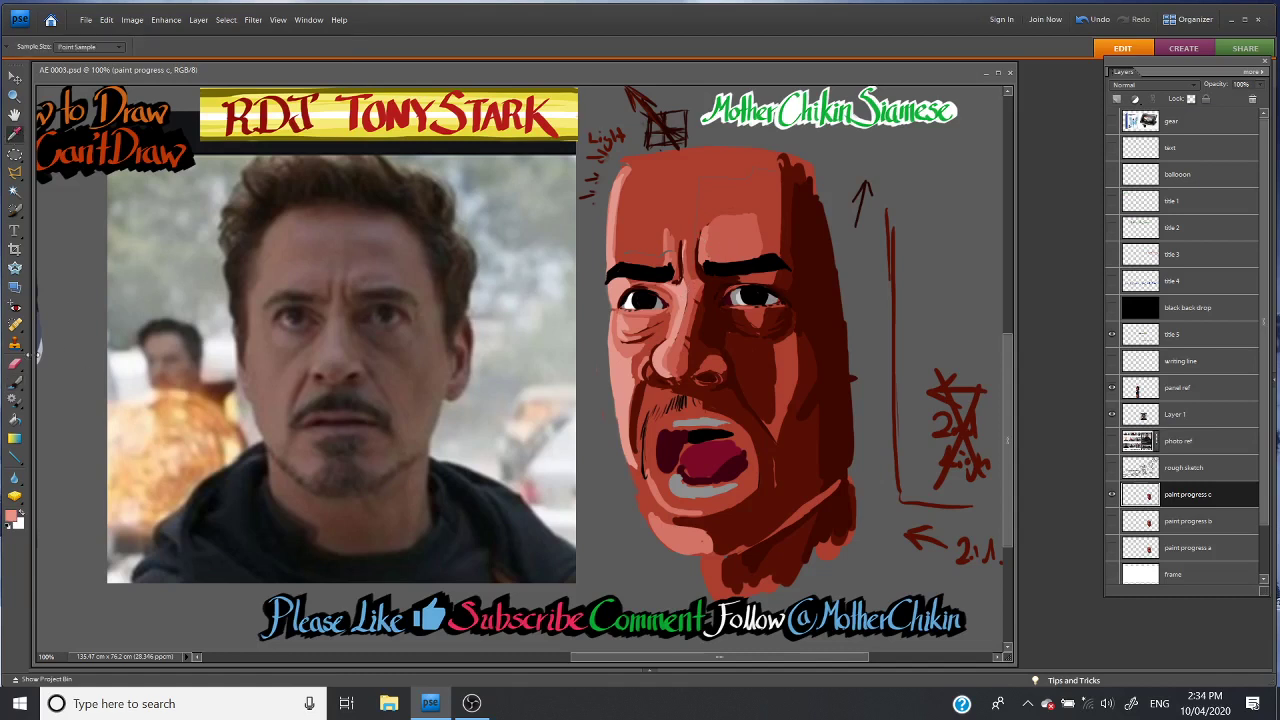
key("b")
left_click_drag(682, 252, 689, 290)
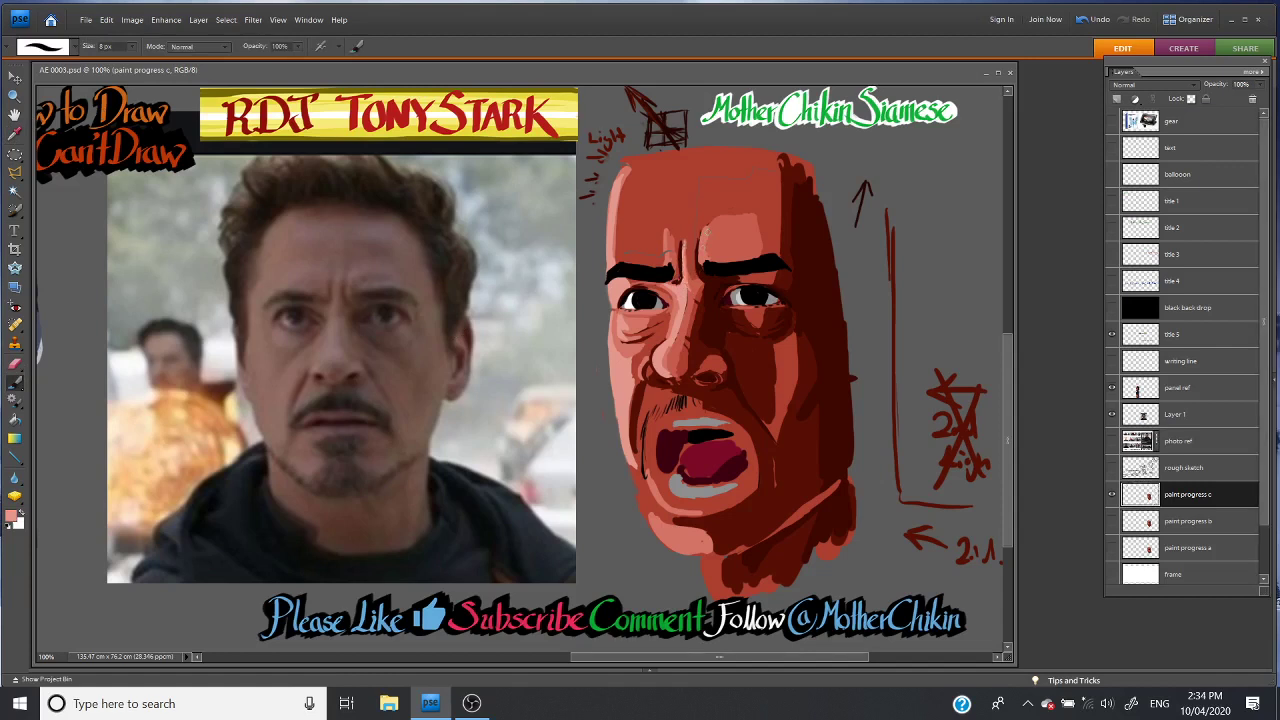
left_click_drag(700, 237, 688, 307)
Sample the mid skin tone below the left eye and touch up the skin with the 8 px brush
key("i")
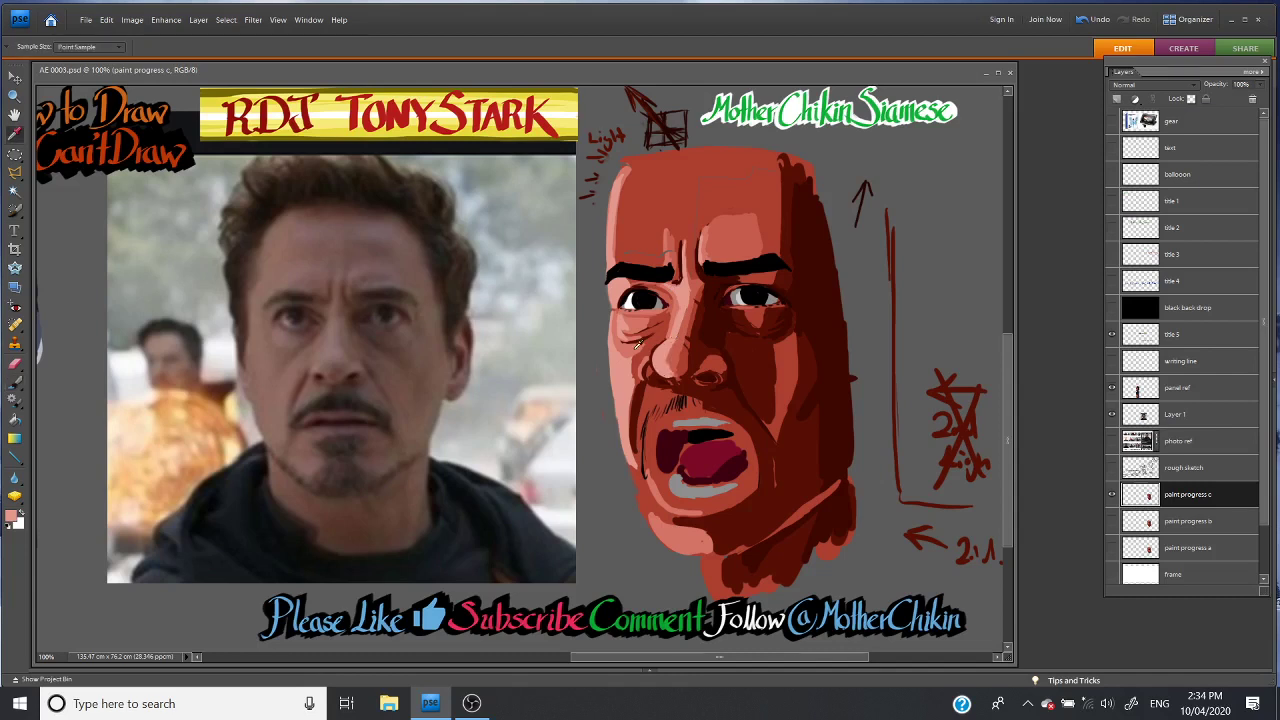
key("b")
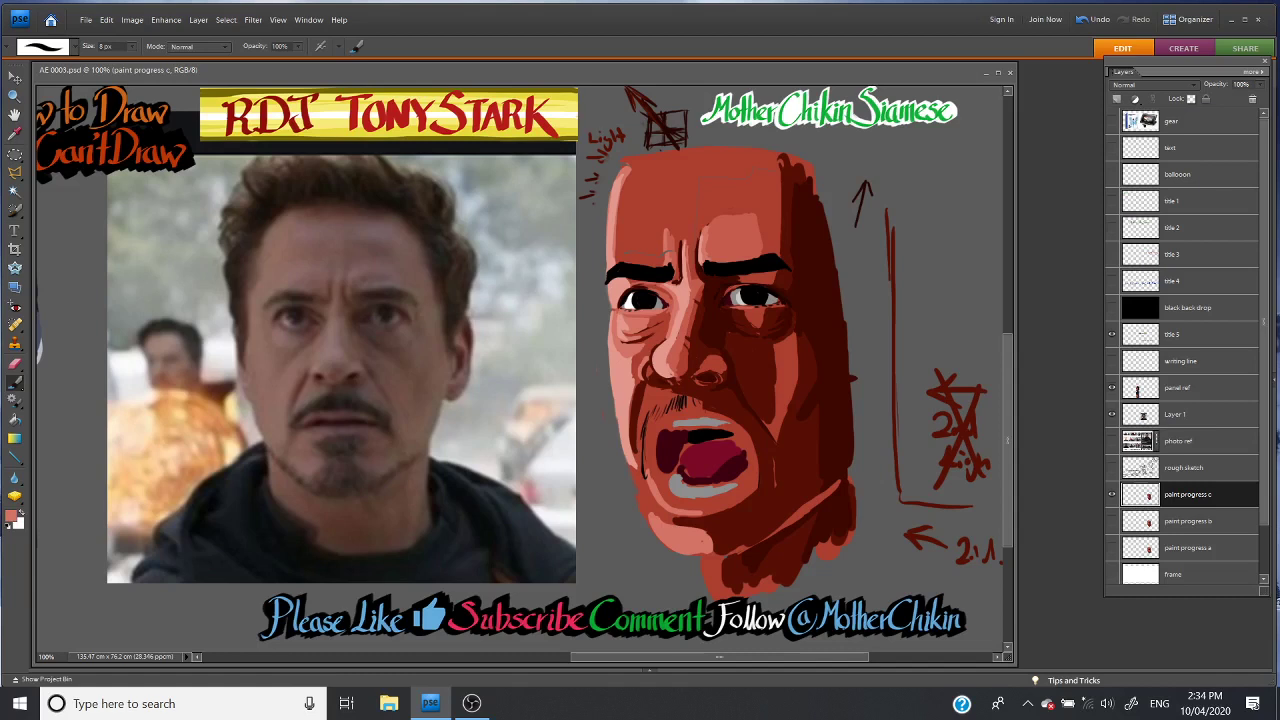
left_click(741, 291)
Sample the light pink skin tone and set the foreground colour to the paler pink eeaea5 for the nose highlights
key("i")
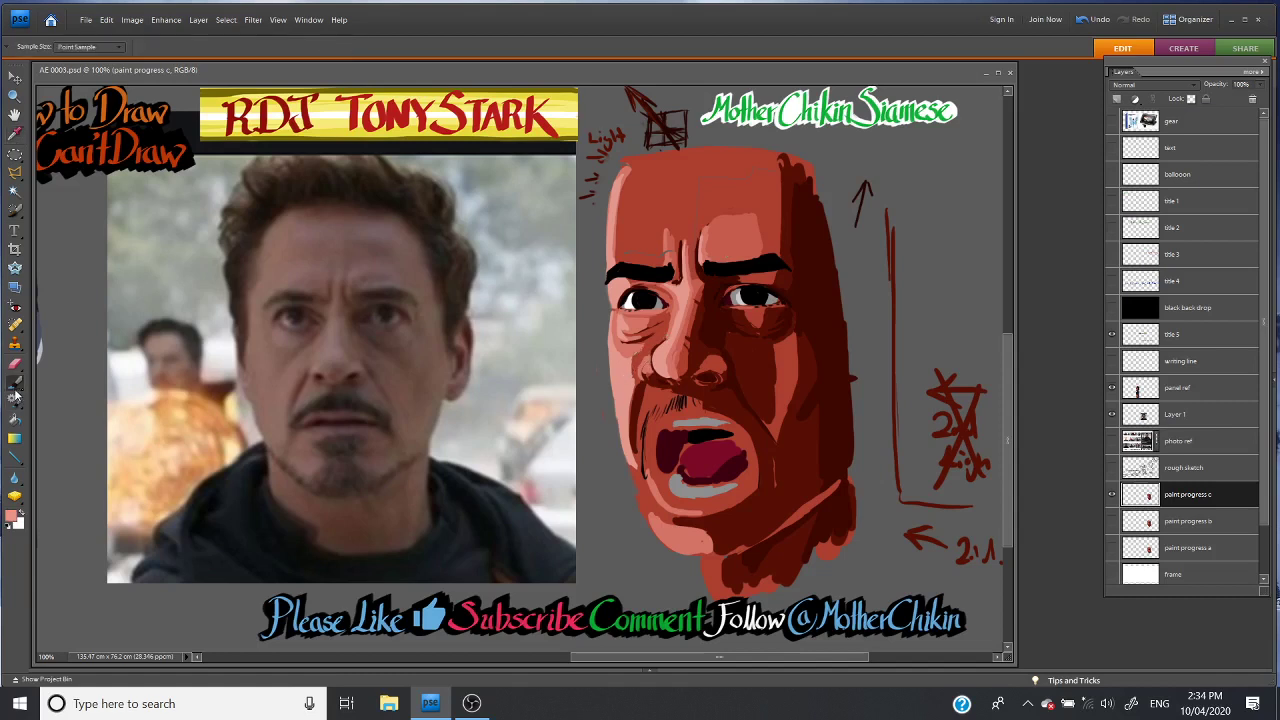
left_click(14, 382)
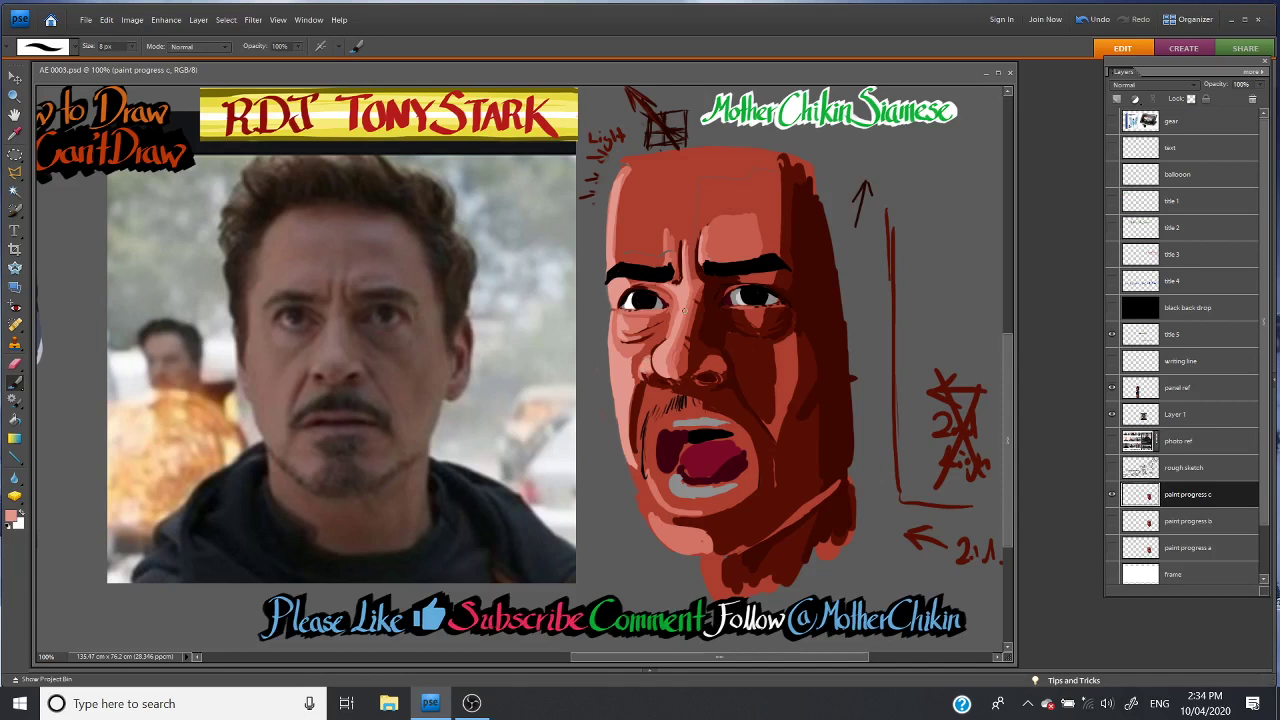
left_click(12, 515)
left_click(534, 216)
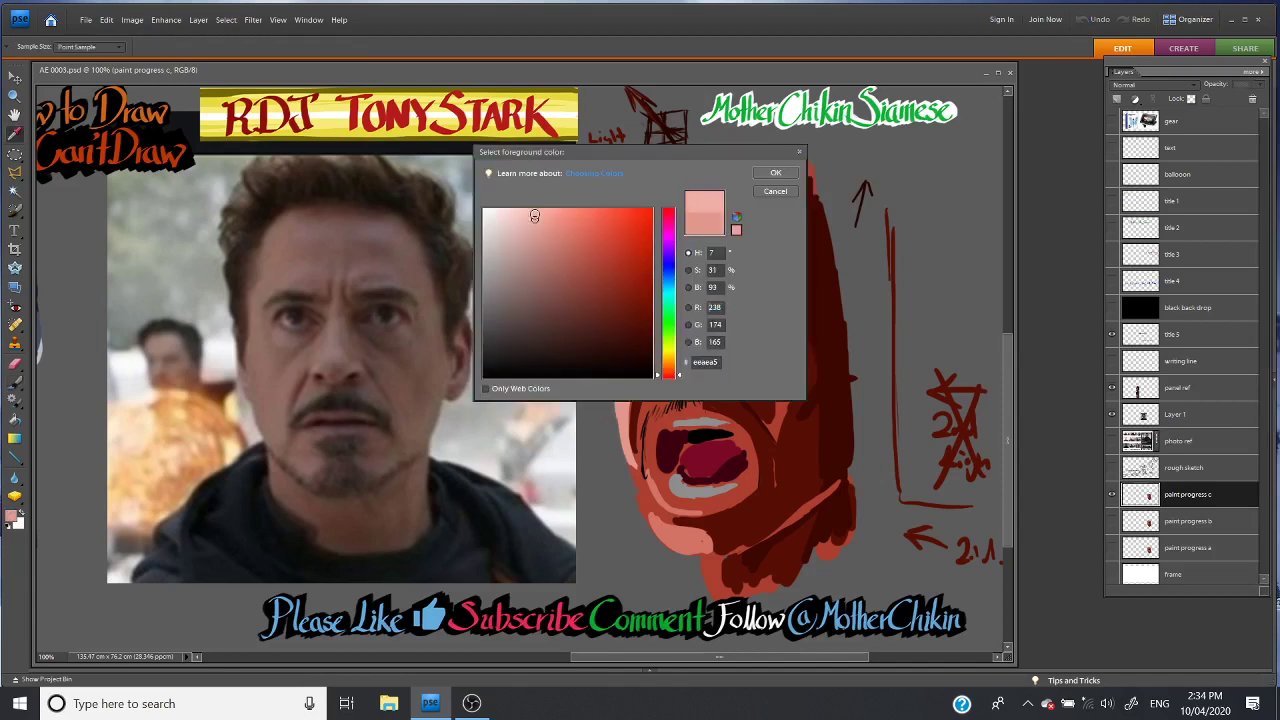
left_click(776, 172)
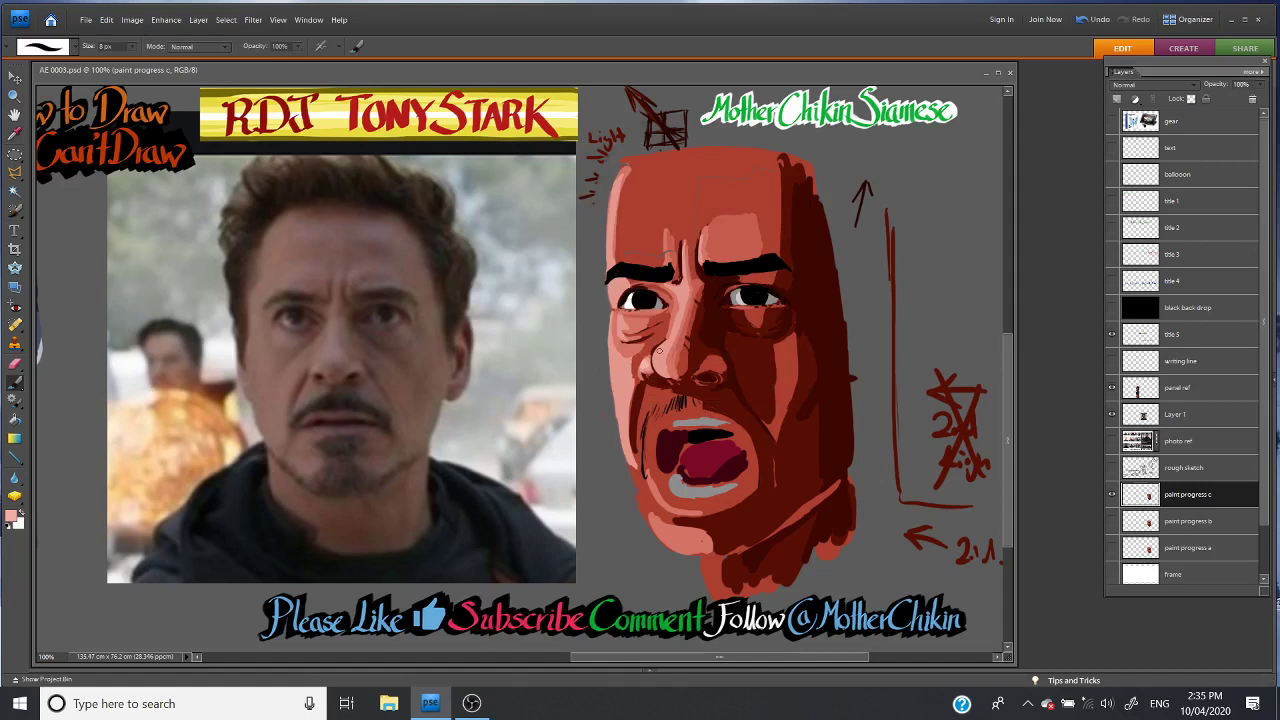
Sample the mid skin tone under the left eye and paint it down the cheek beside the nose at 8 px
key("i")
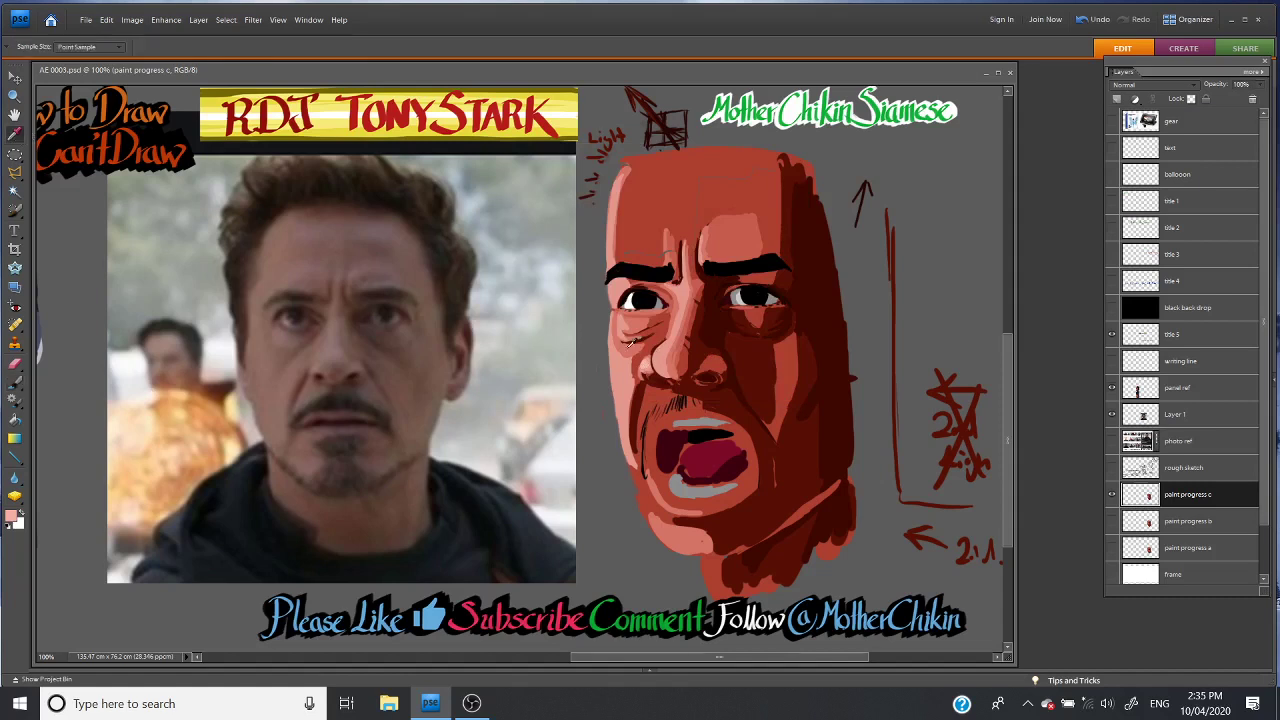
left_click(630, 346)
left_click(16, 381)
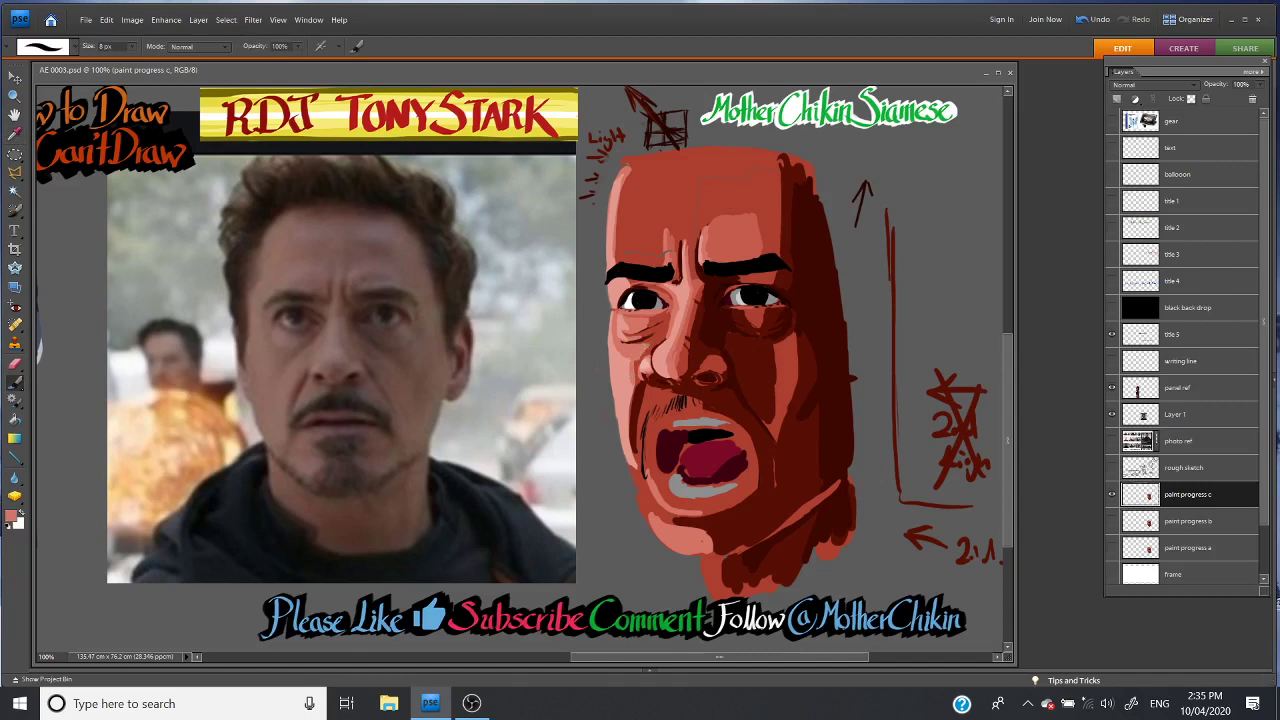
left_click_drag(638, 350, 637, 382)
key("i")
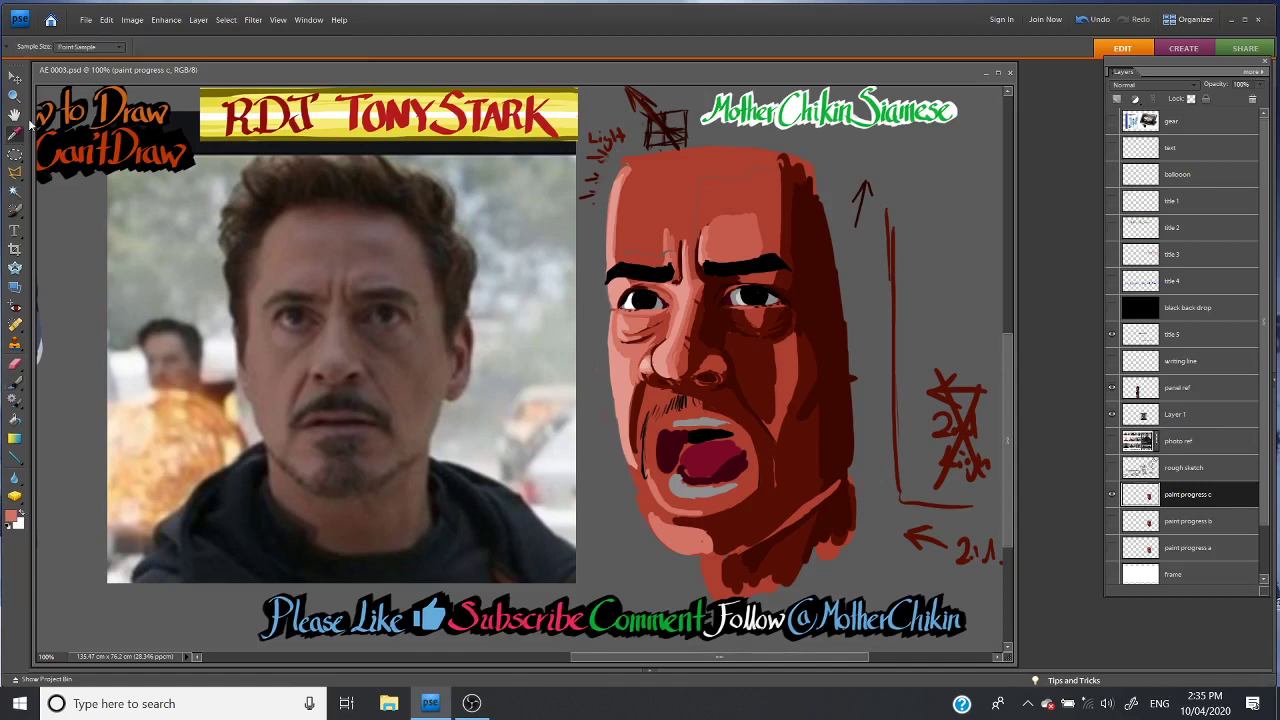
Sample the red skin tone on the nose and paint the fold beside the left nostril with the 8 px brush
left_click(666, 330)
key("b")
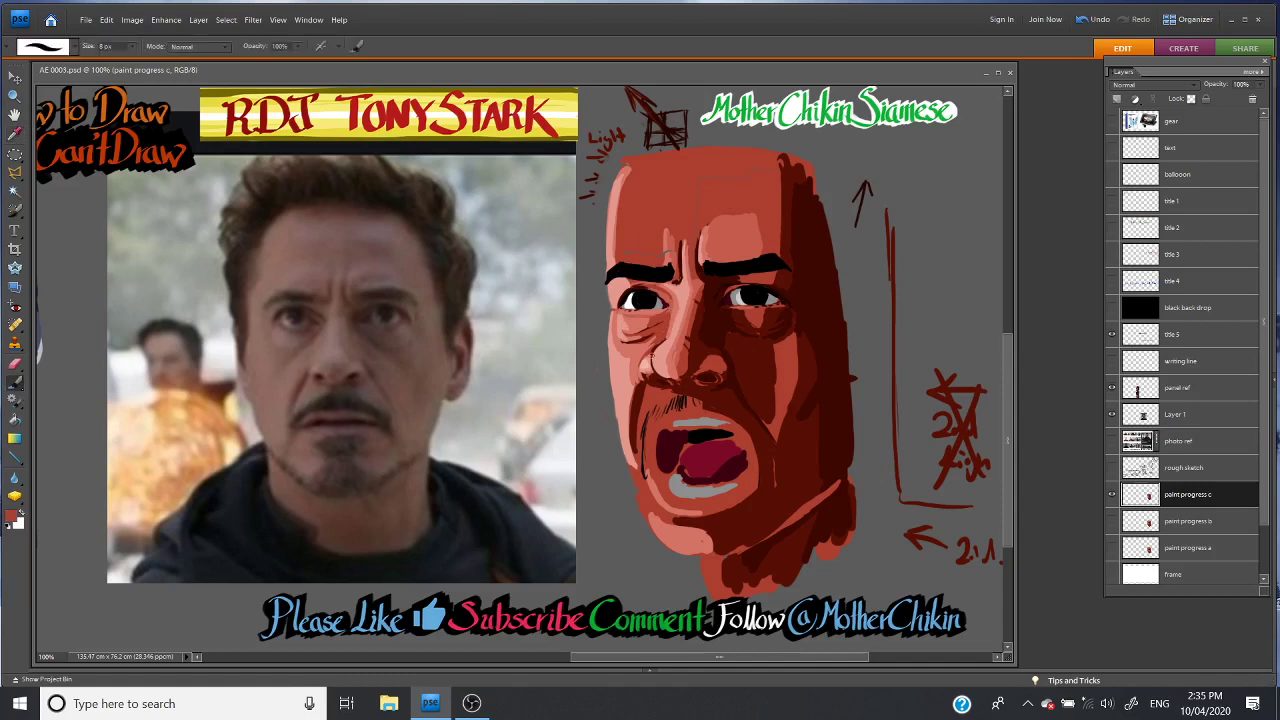
left_click(646, 362)
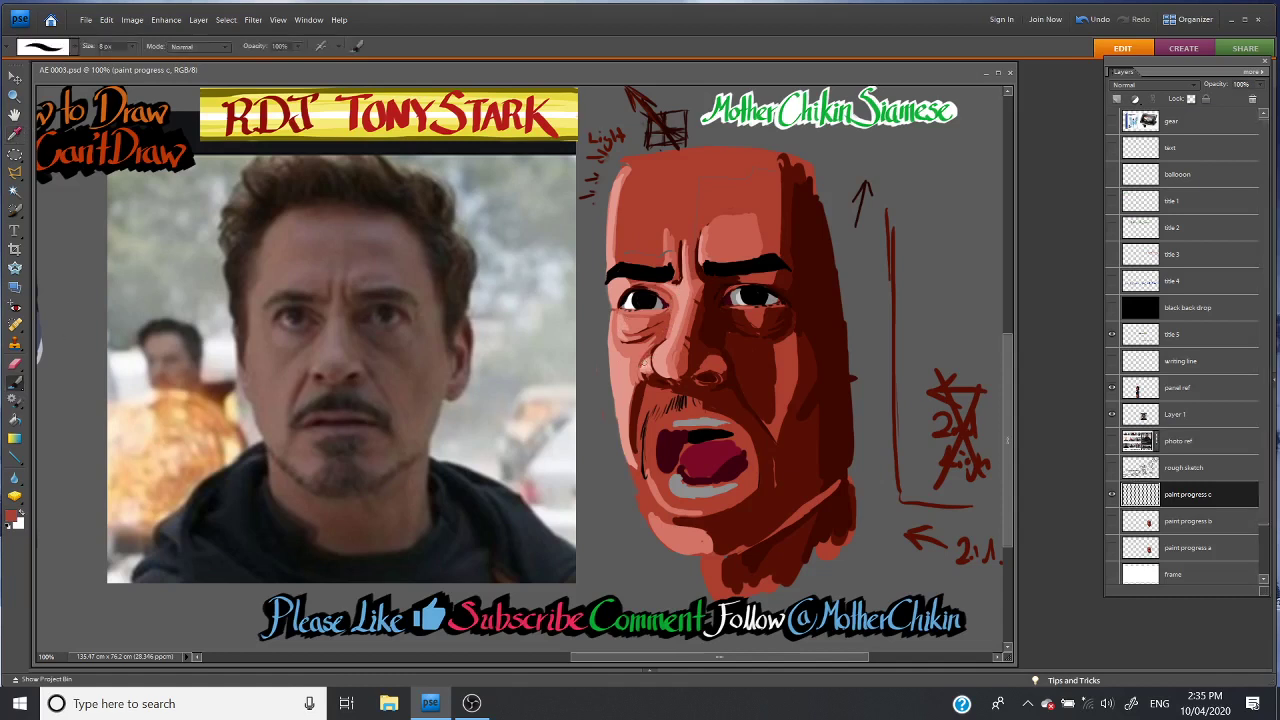
left_click_drag(648, 361, 645, 374)
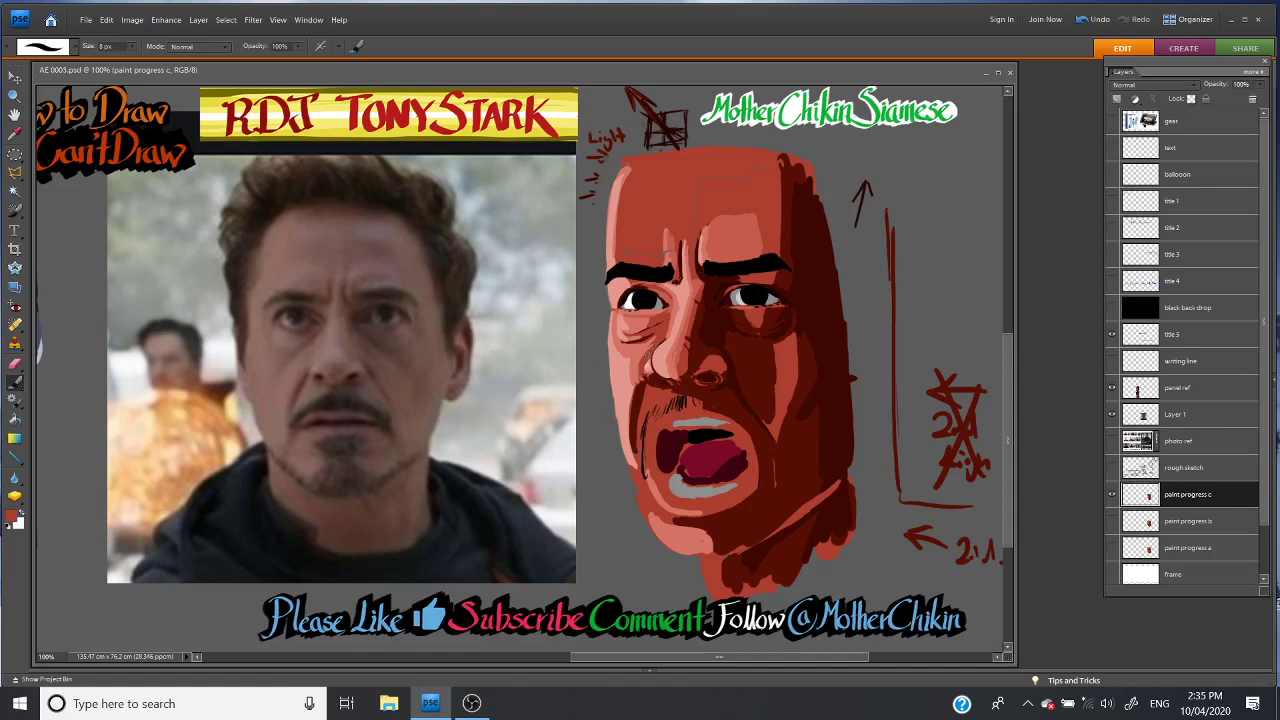
left_click_drag(644, 375, 648, 380)
Sample the pink skin tone under the left eye and paint it down the cheek's outer edge beside the mouth
left_click(641, 349, "alt")
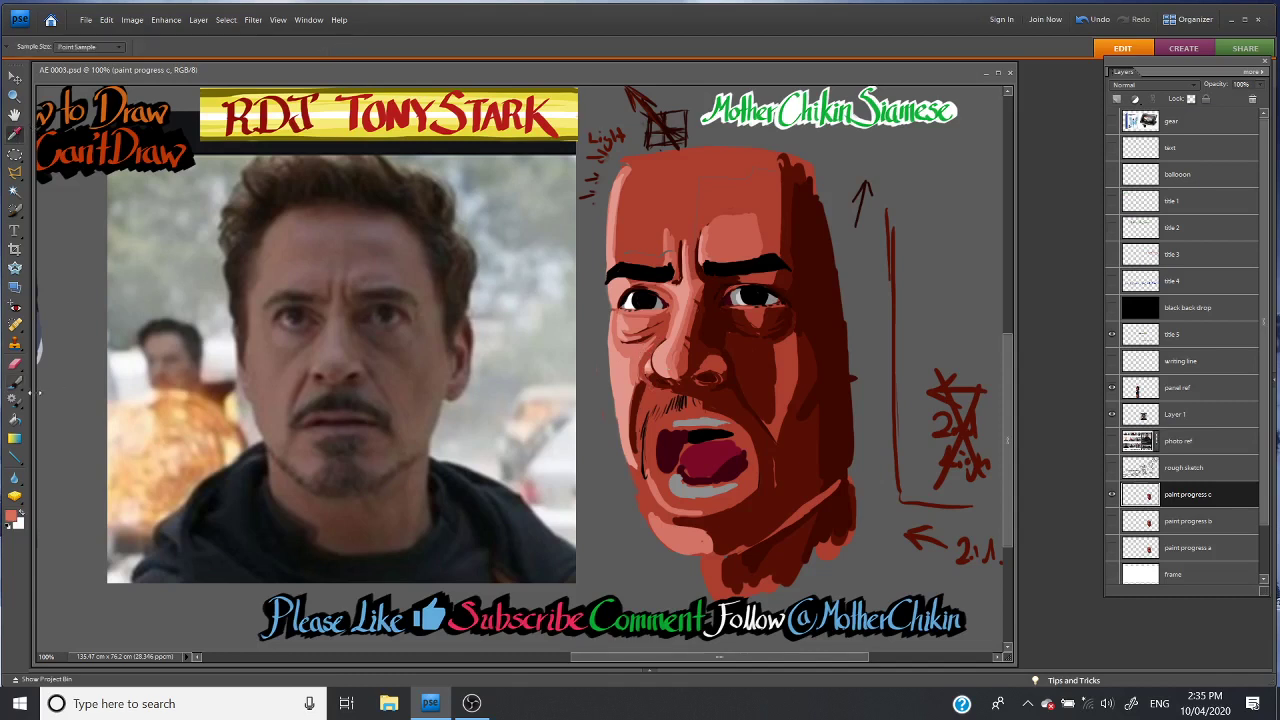
left_click(15, 381)
mouse_move(639, 384)
left_mouse_down()
mouse_move(629, 431)
mouse_move(634, 447)
mouse_move(640, 382)
mouse_move(640, 465)
left_mouse_up()
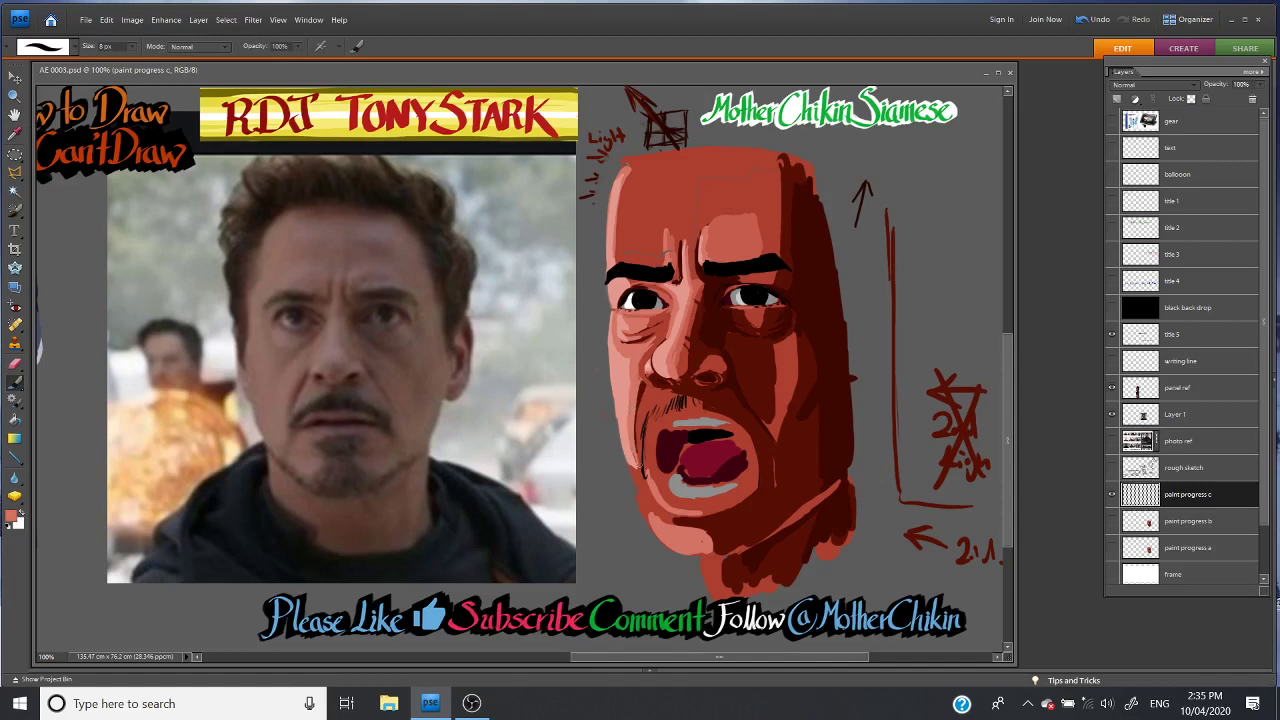
left_click_drag(636, 412, 640, 470)
Sample the darker red near the moustache and shade down the left cheek beside the mouth
left_click(15, 134)
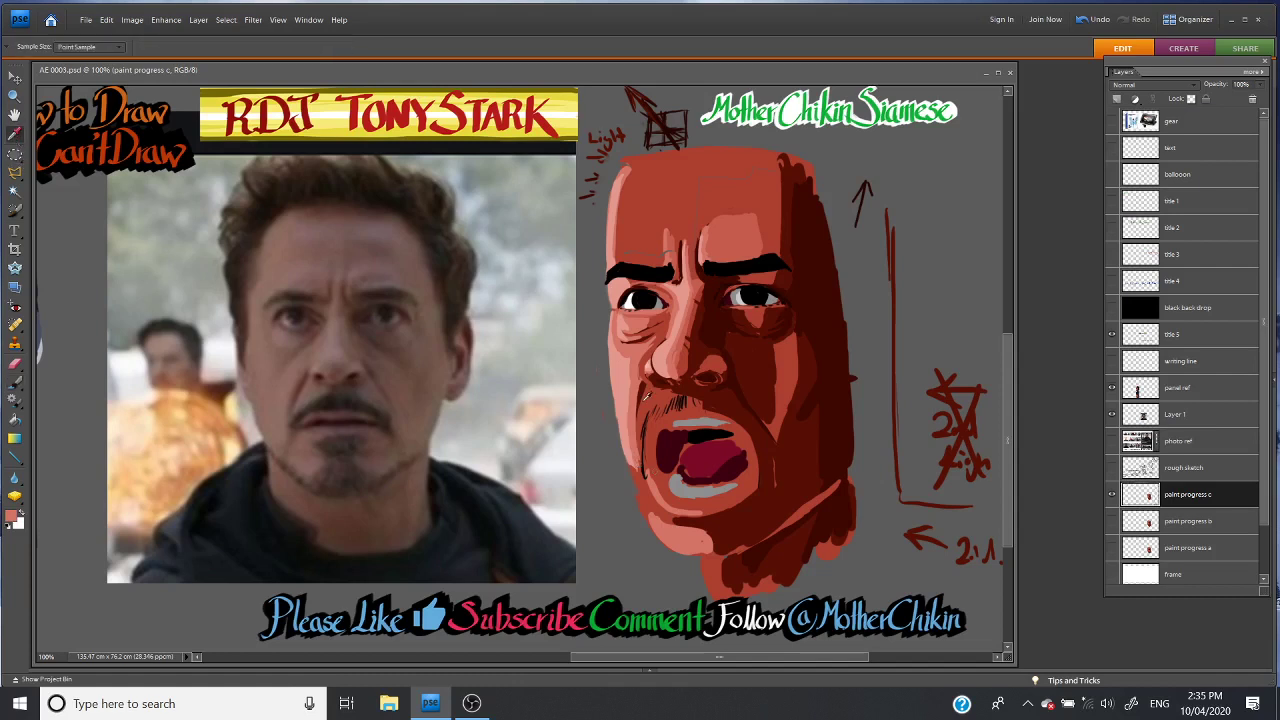
left_click(17, 381)
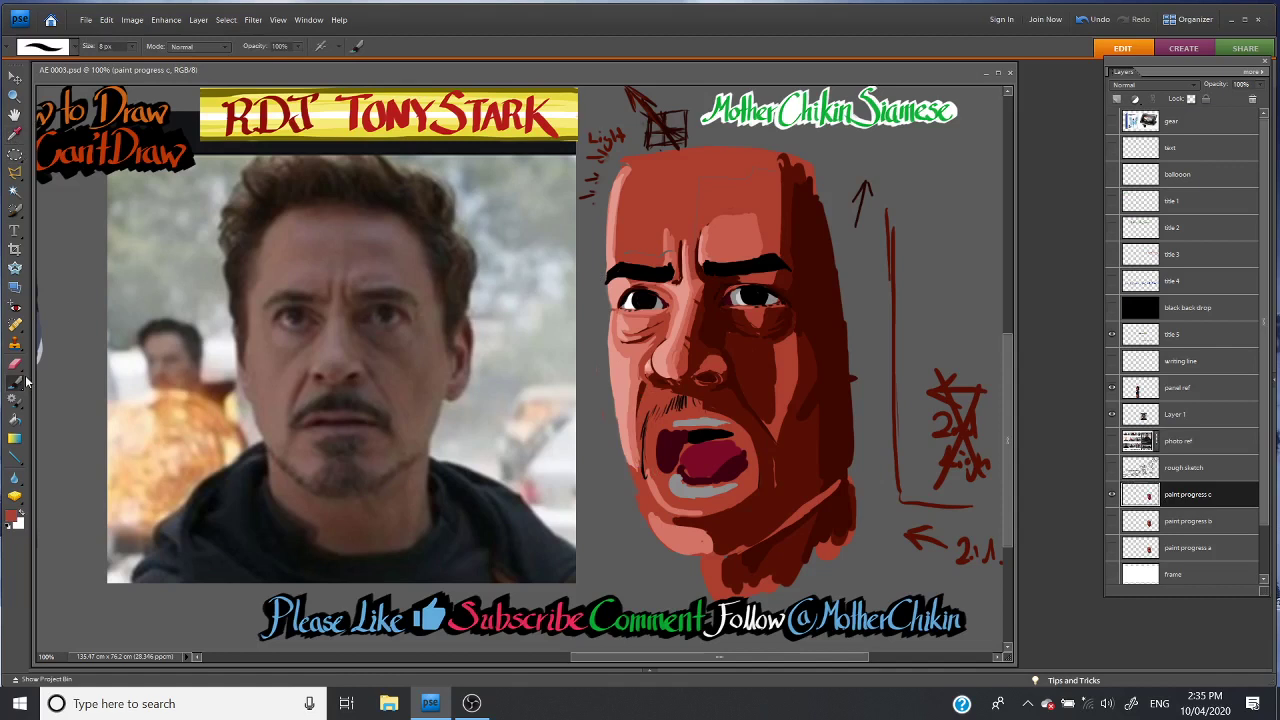
left_click_drag(638, 382, 637, 460)
Sample the pink cheek tone and paint strokes from the left end of the moustache down along the mouth crease
left_click(16, 136)
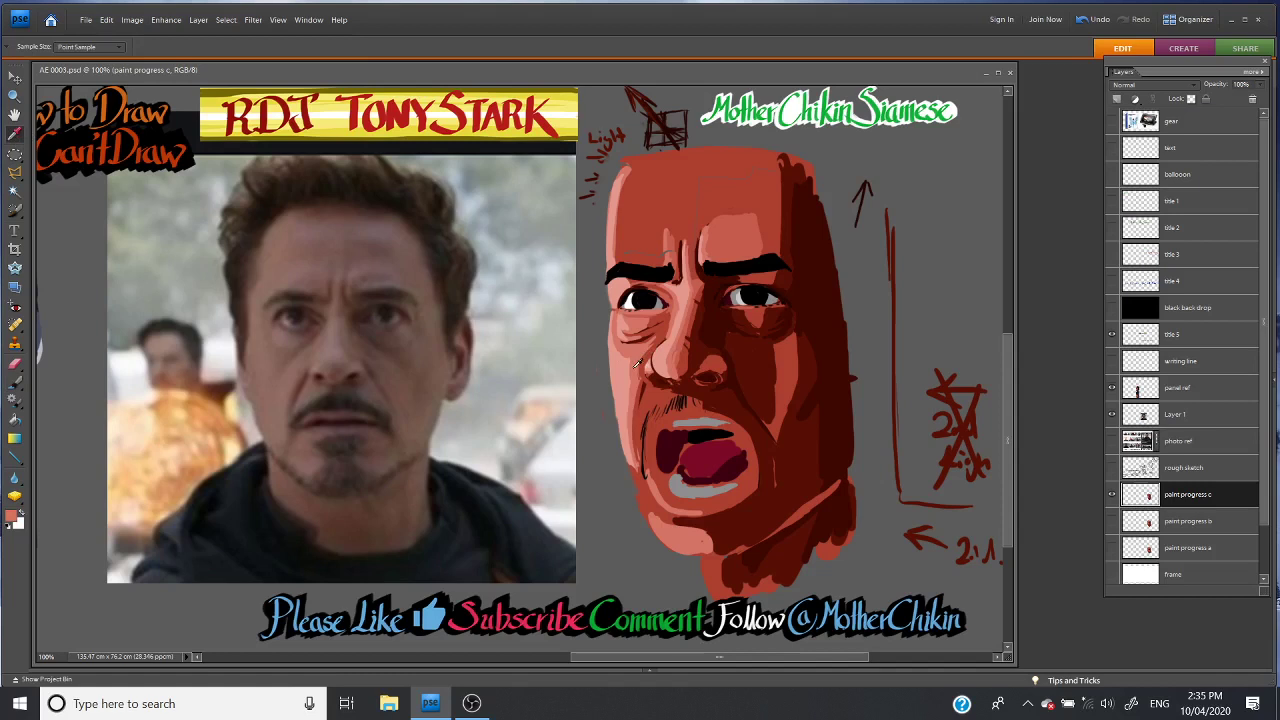
left_click(16, 381)
left_click_drag(643, 398, 644, 452)
left_click_drag(646, 390, 637, 456)
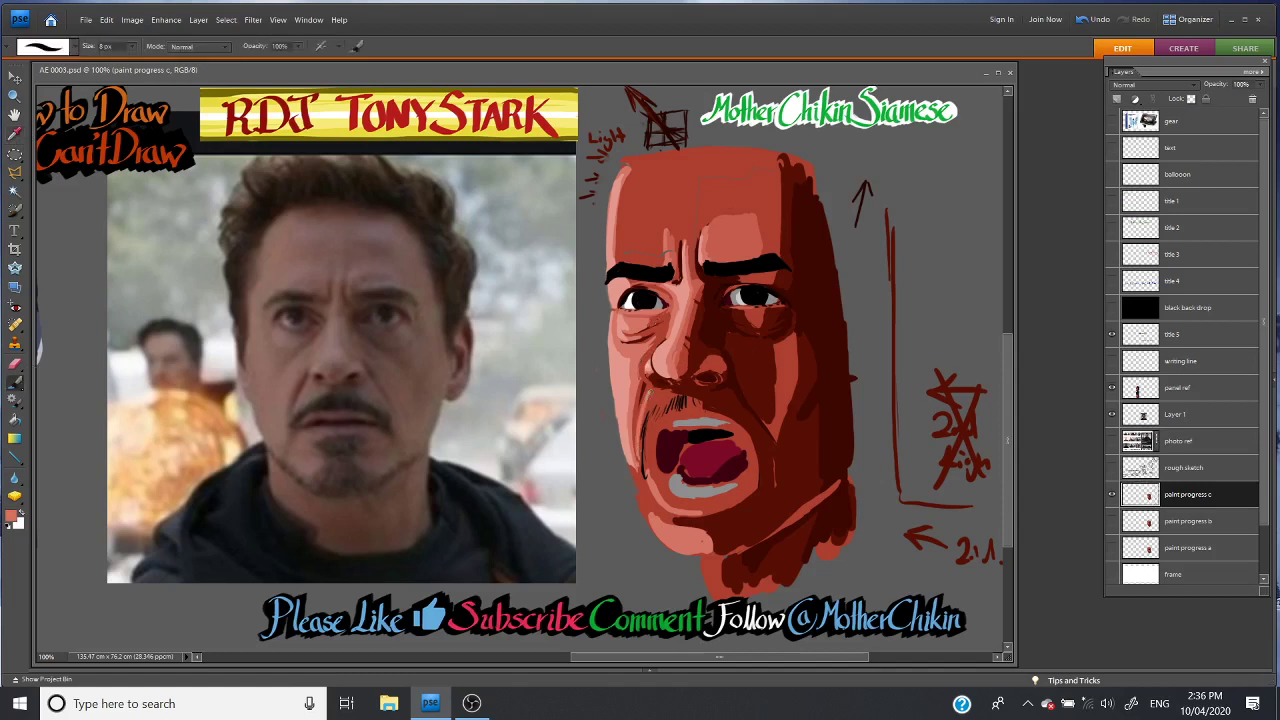
left_click_drag(645, 390, 646, 420)
left_click_drag(658, 394, 646, 444)
left_click_drag(648, 422, 642, 456)
Sample a lighter pink skin tone and paint a highlight along the cheek fold at the left end of the moustache
key("i")
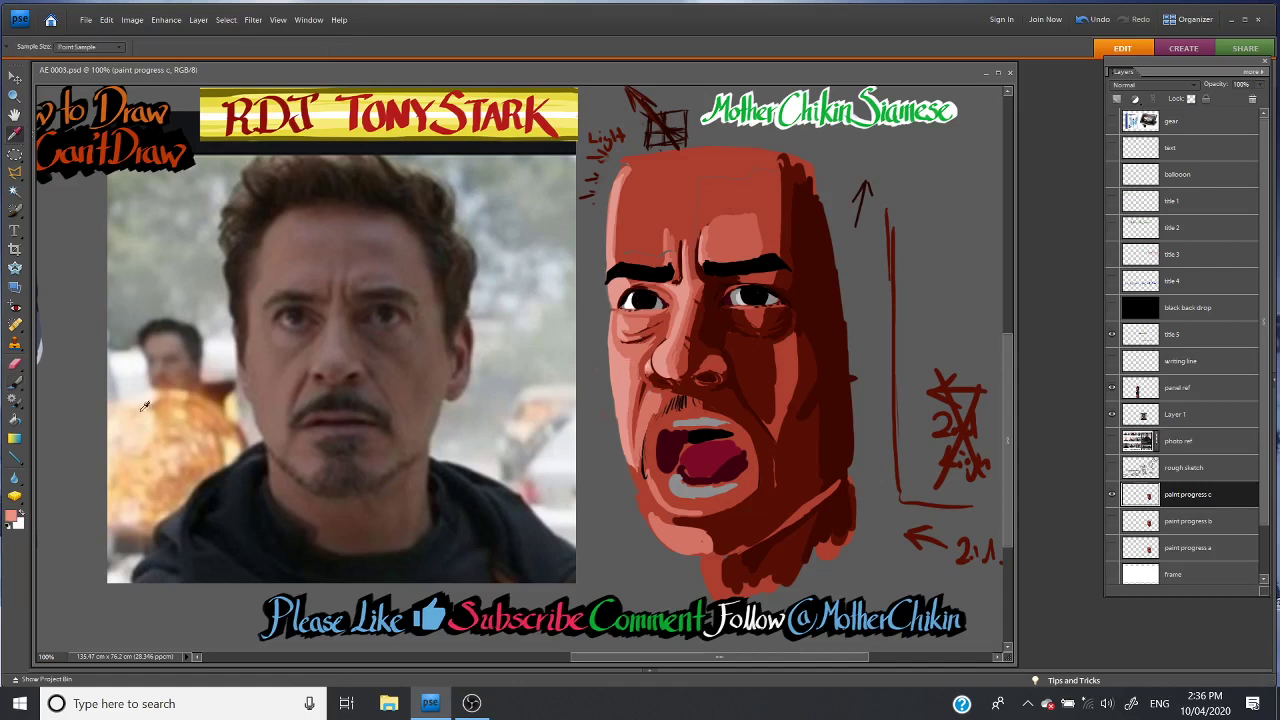
left_click(15, 382)
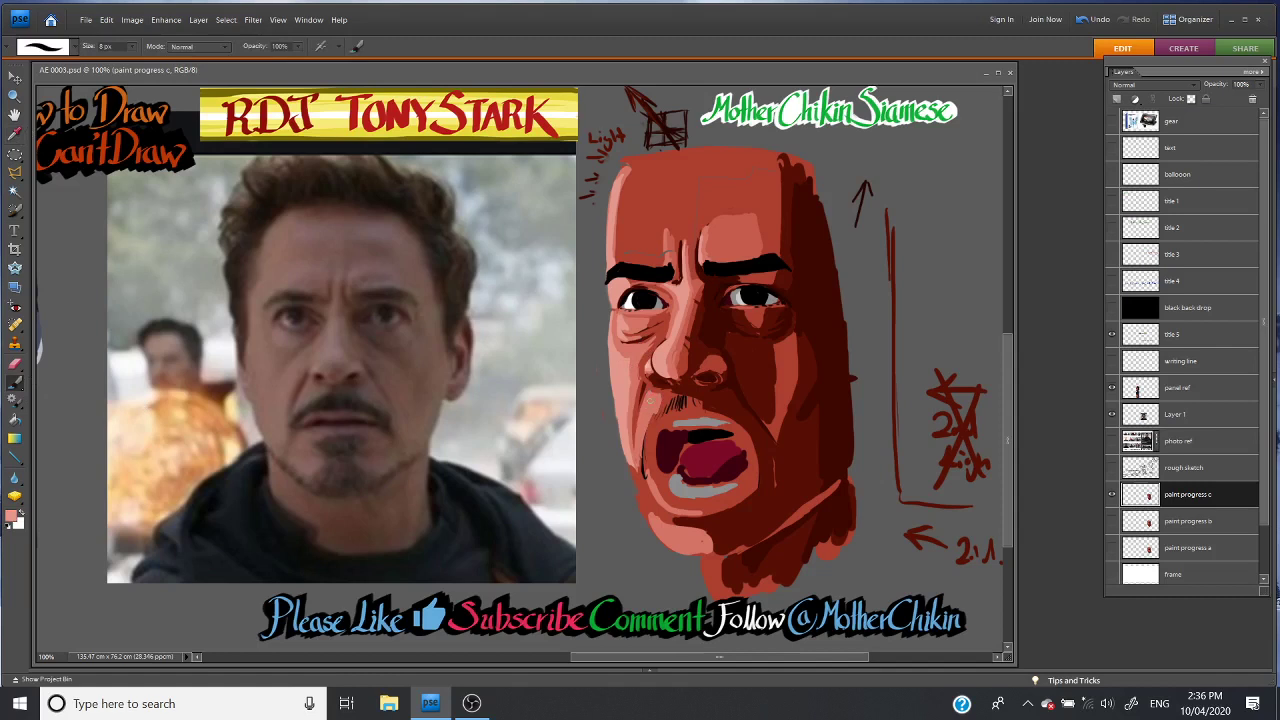
left_click_drag(652, 395, 643, 432)
Sample the red skin tone and touch up the shading between the nose and the upper lip
key("i")
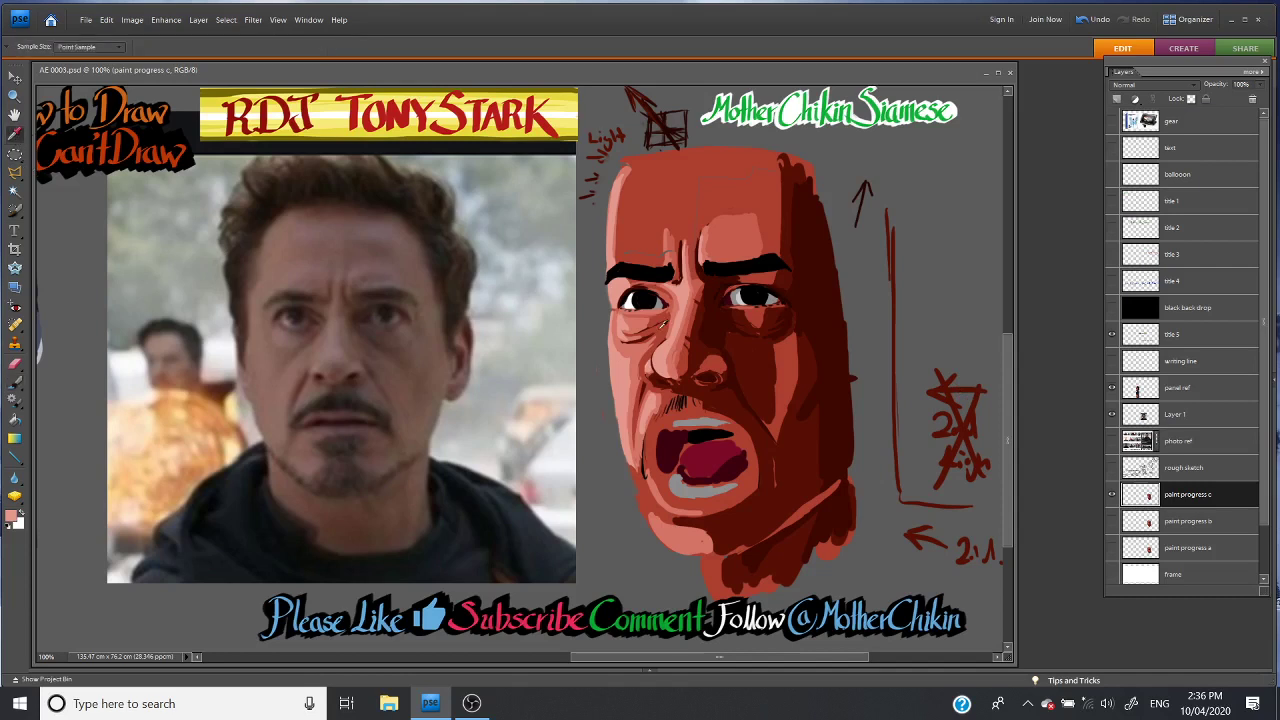
left_click(655, 348)
left_click(15, 381)
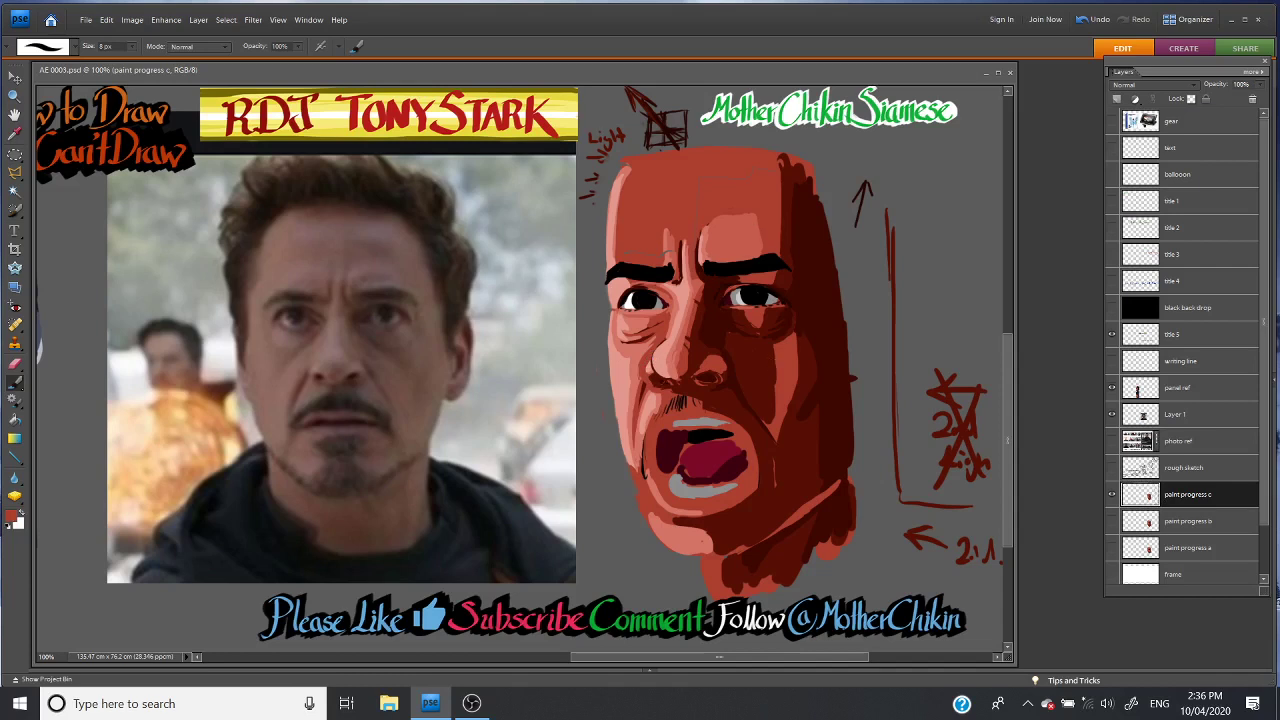
left_click(16, 135)
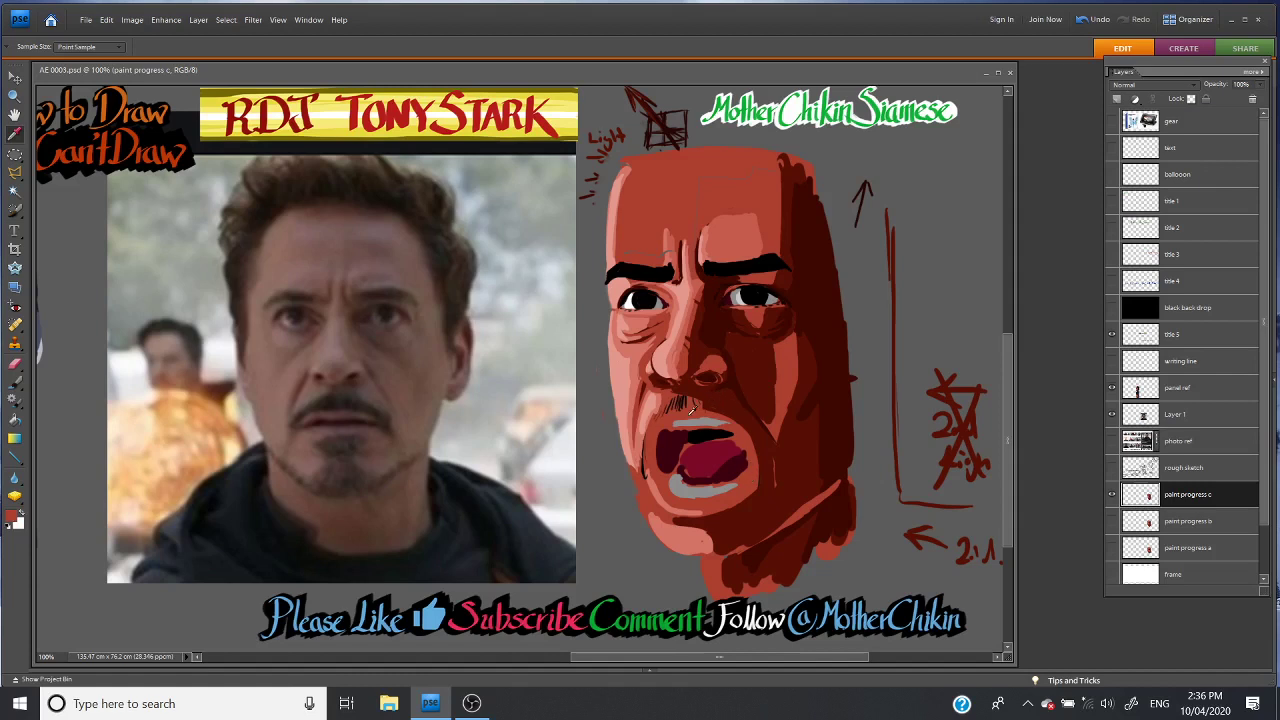
left_click(16, 381)
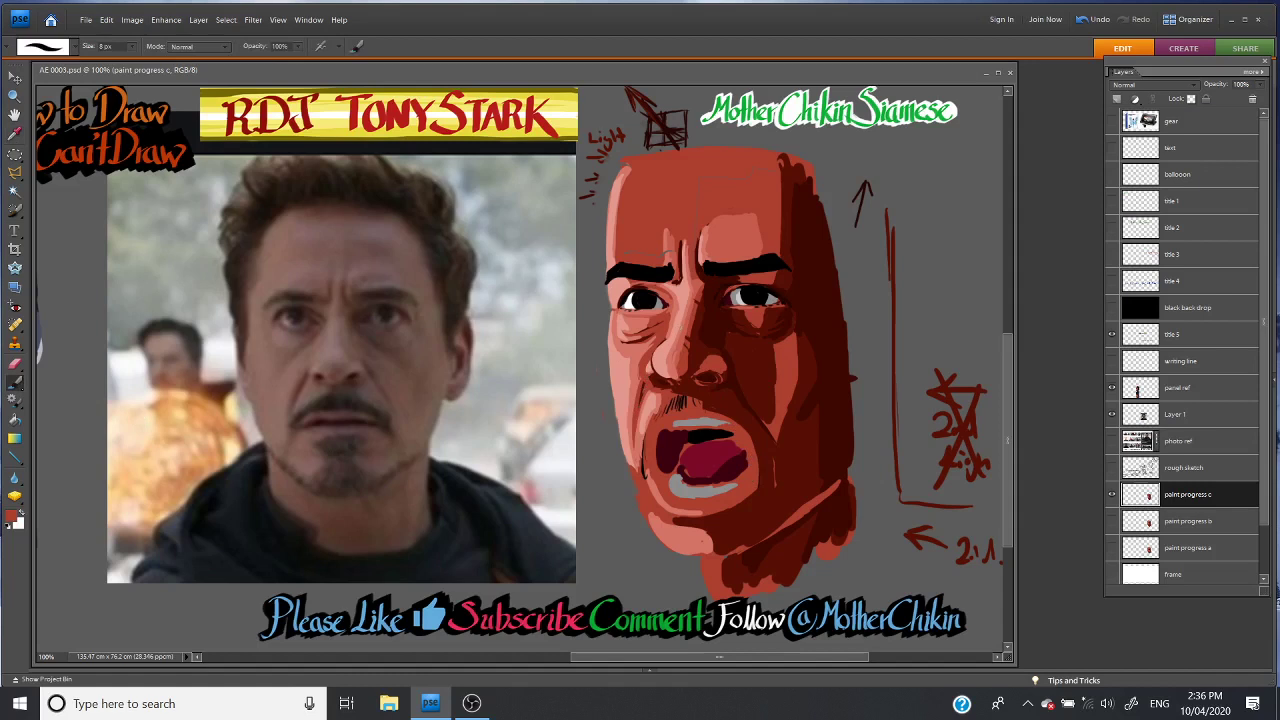
Sample the dark red shadow beside the right nostril and paint it into the crease beside the left nostril
left_click(16, 135)
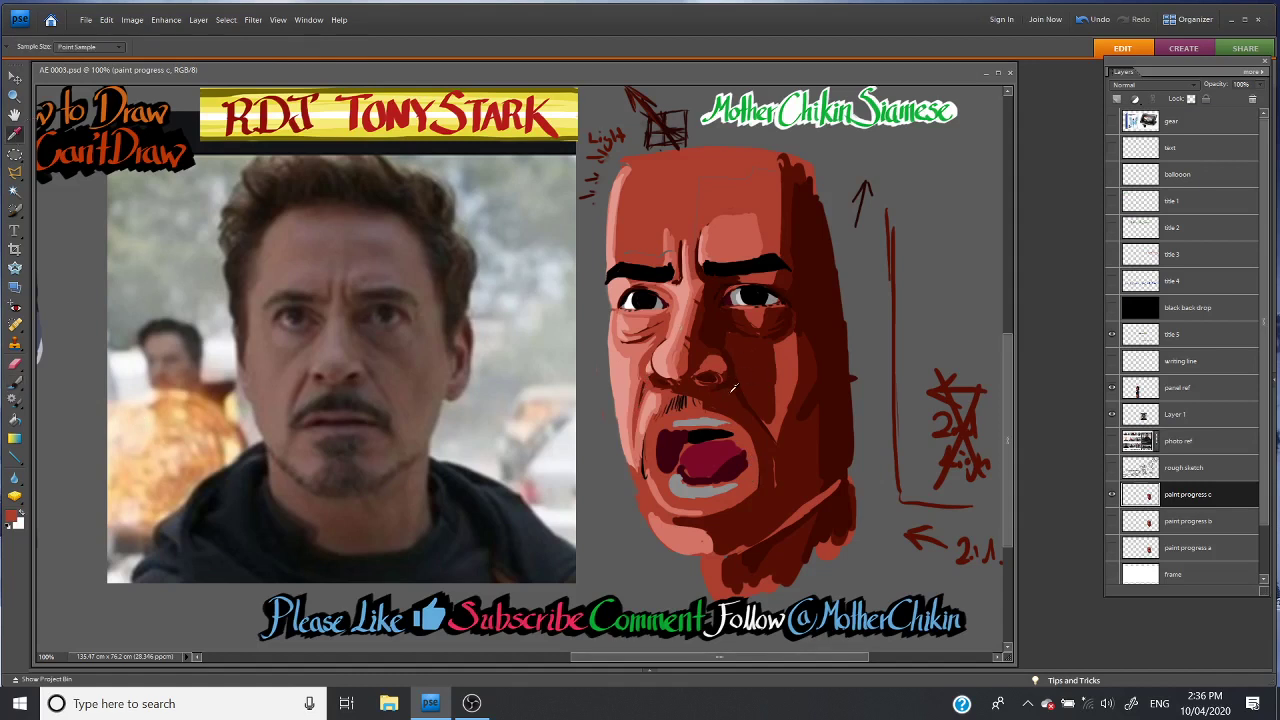
left_click(732, 392)
left_click(18, 382)
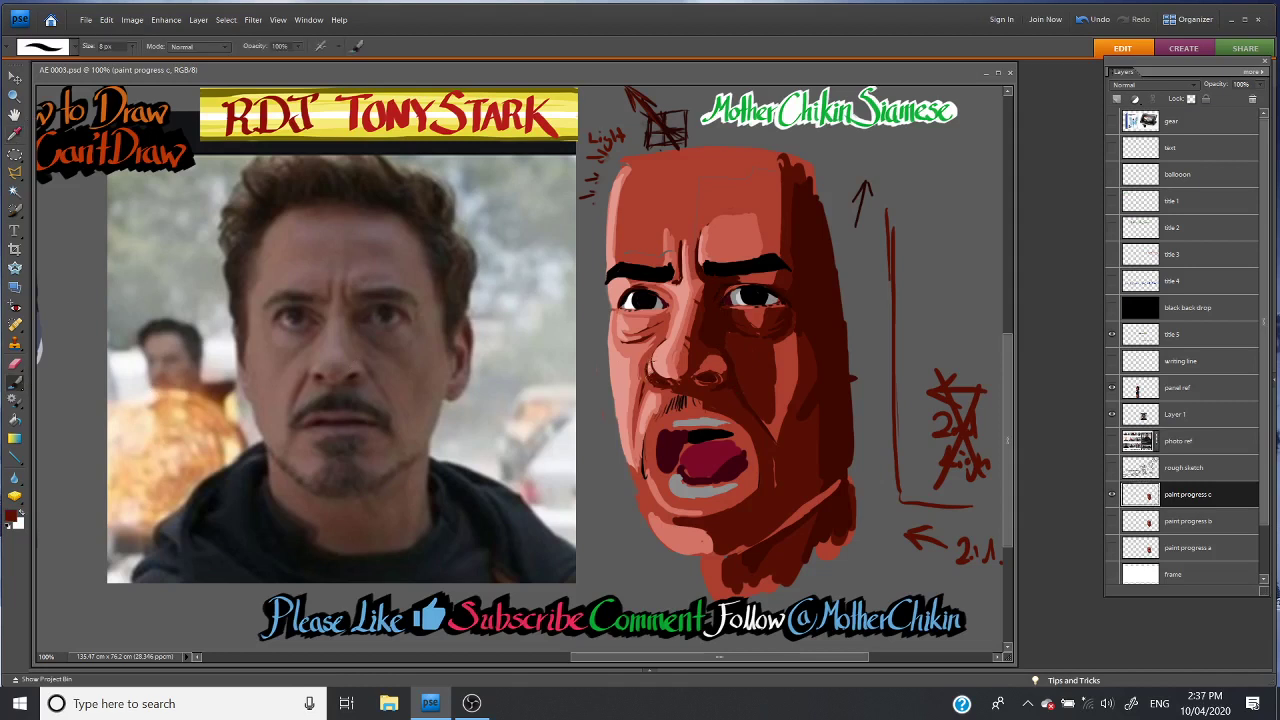
left_click_drag(646, 378, 646, 392)
Sample the mid pink-red skin tone from the forehead and paint it over the wing of the left nostril
left_click(18, 135)
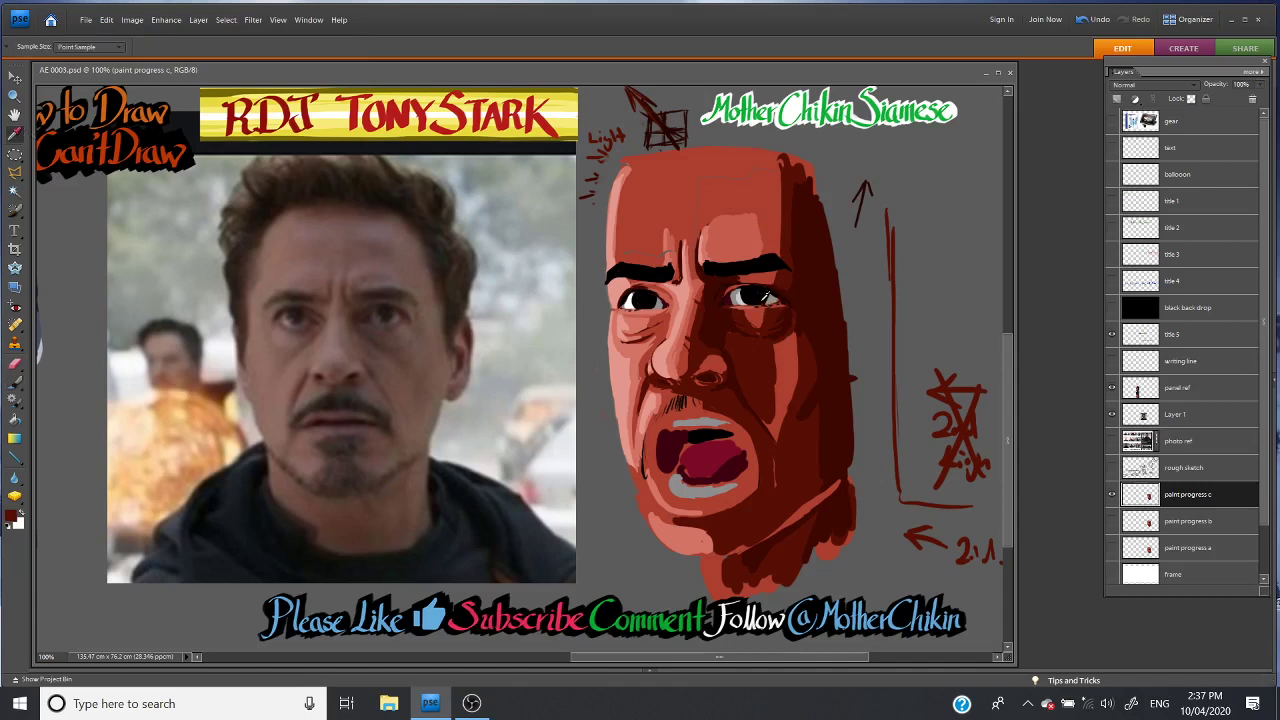
left_click(641, 330)
left_click(666, 318)
left_click(733, 238)
left_click(16, 381)
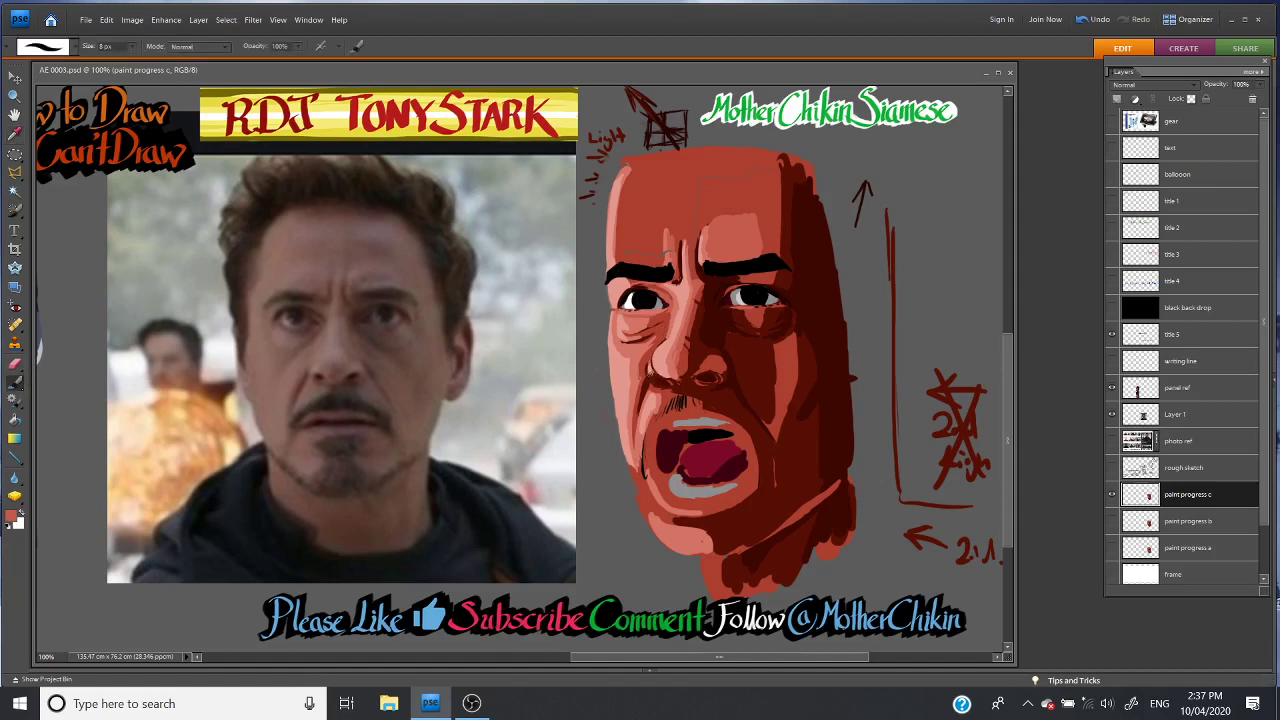
left_click_drag(651, 374, 659, 370)
Sample the darkest red from the shadow under the right eye and deepen the left nostril's edge
left_click(14, 133)
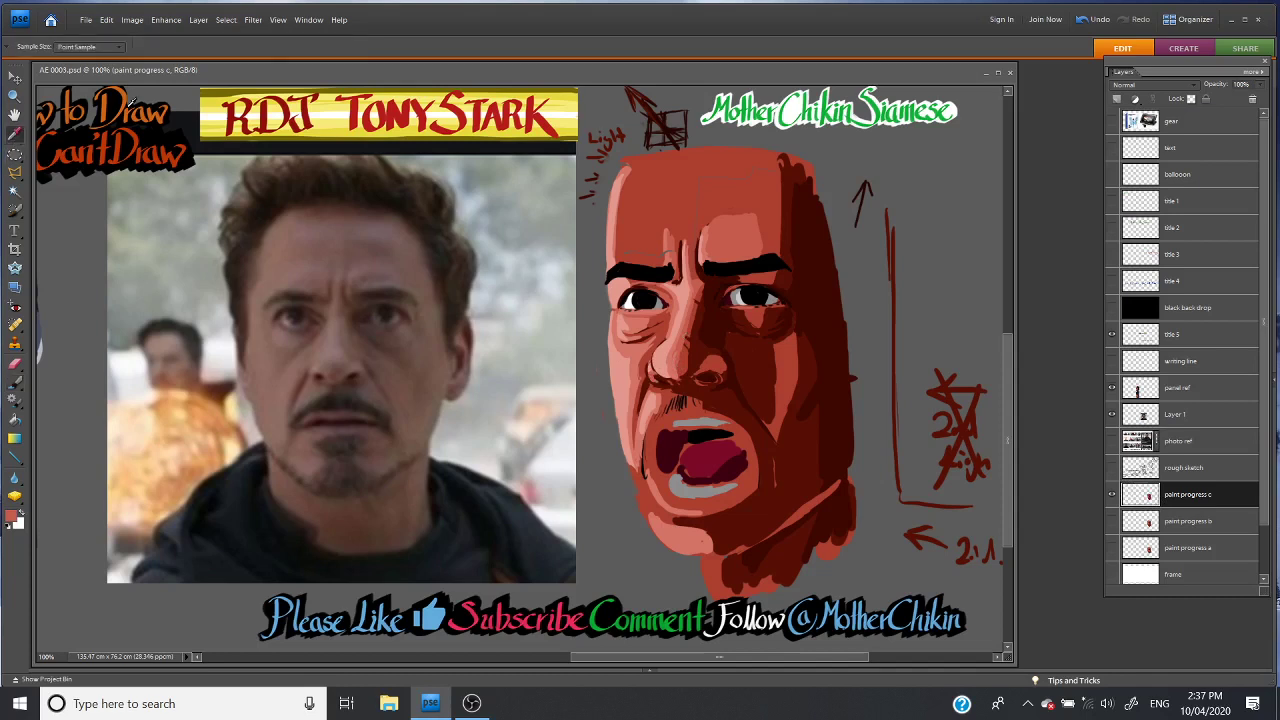
left_click(721, 320)
left_click(19, 377)
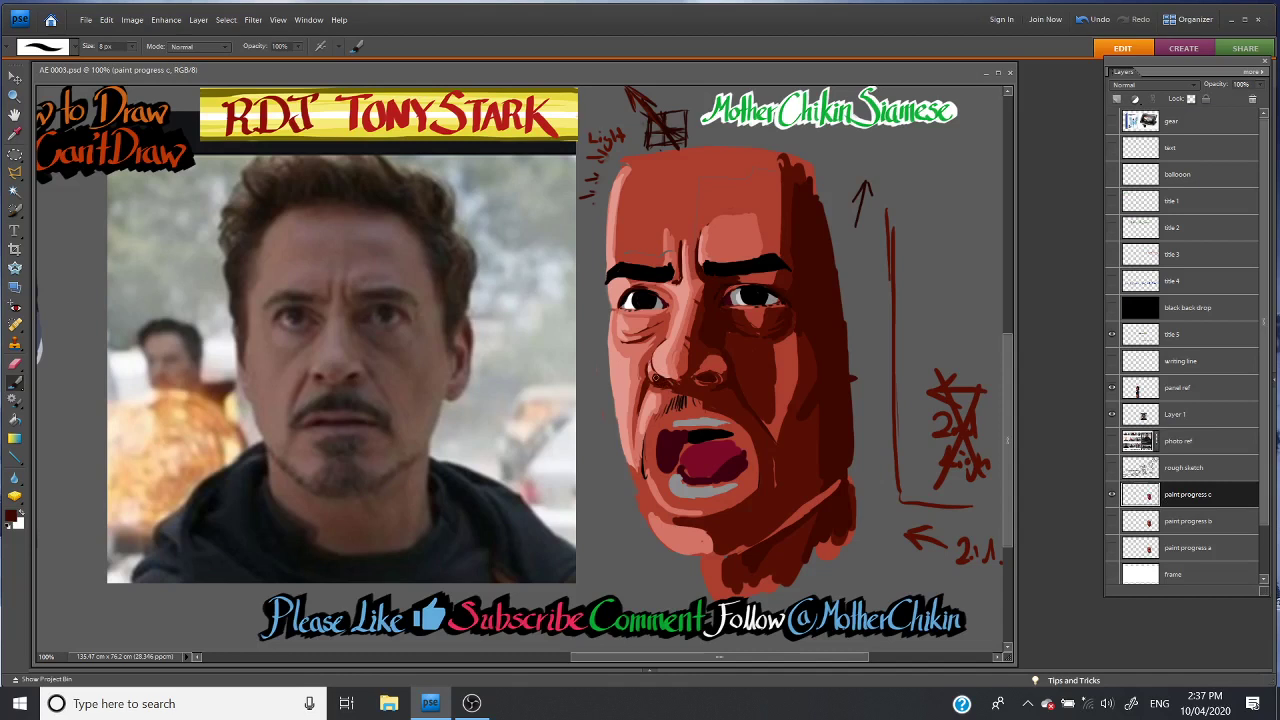
Sample the light pink from the nose tip and repaint the outer edge of the left nostril wing
key("i")
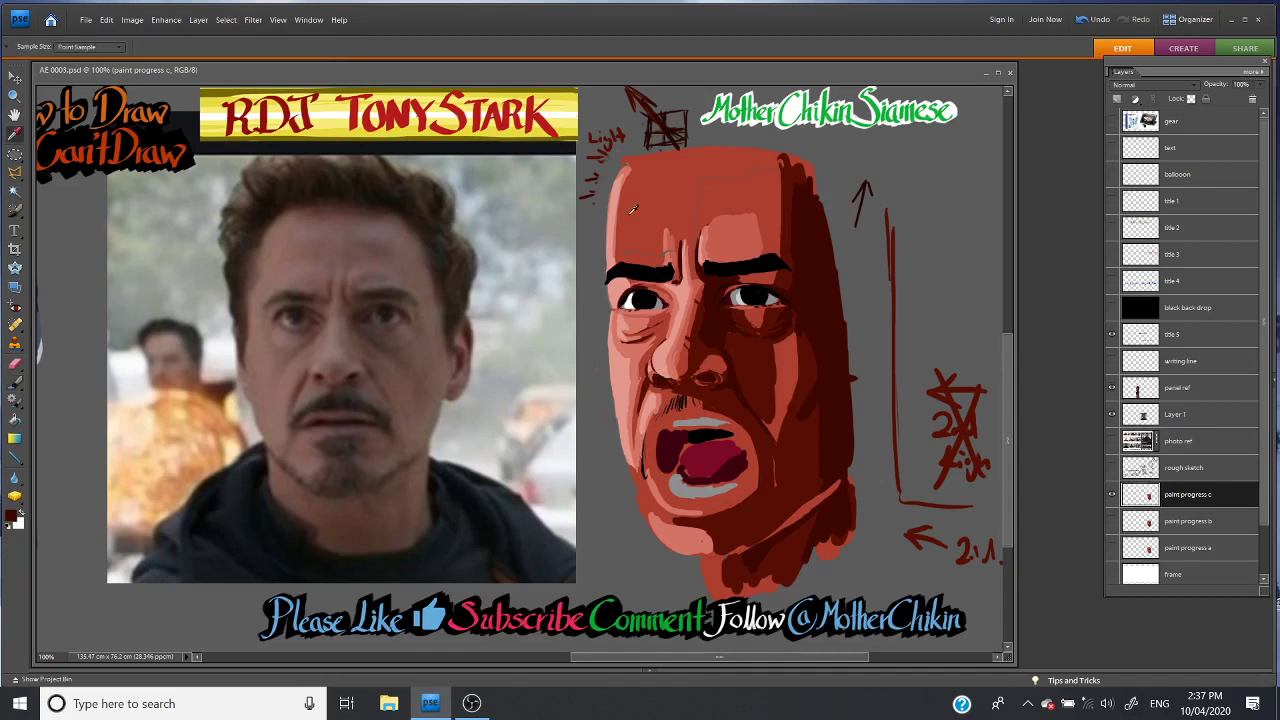
left_click(676, 363)
key("b")
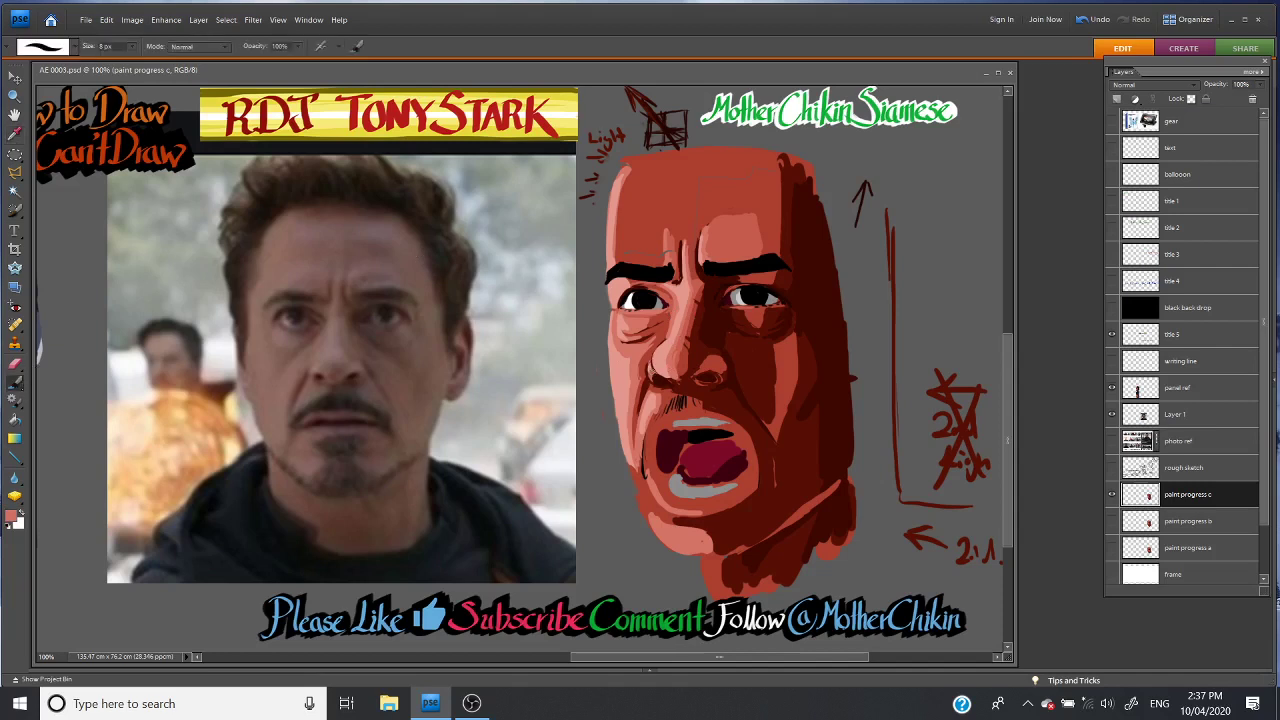
left_click_drag(653, 380, 650, 370)
Sample the red skin tone at the inner corner of the left eye and touch up the skin around the left eyebrow
key("i")
left_click(663, 293)
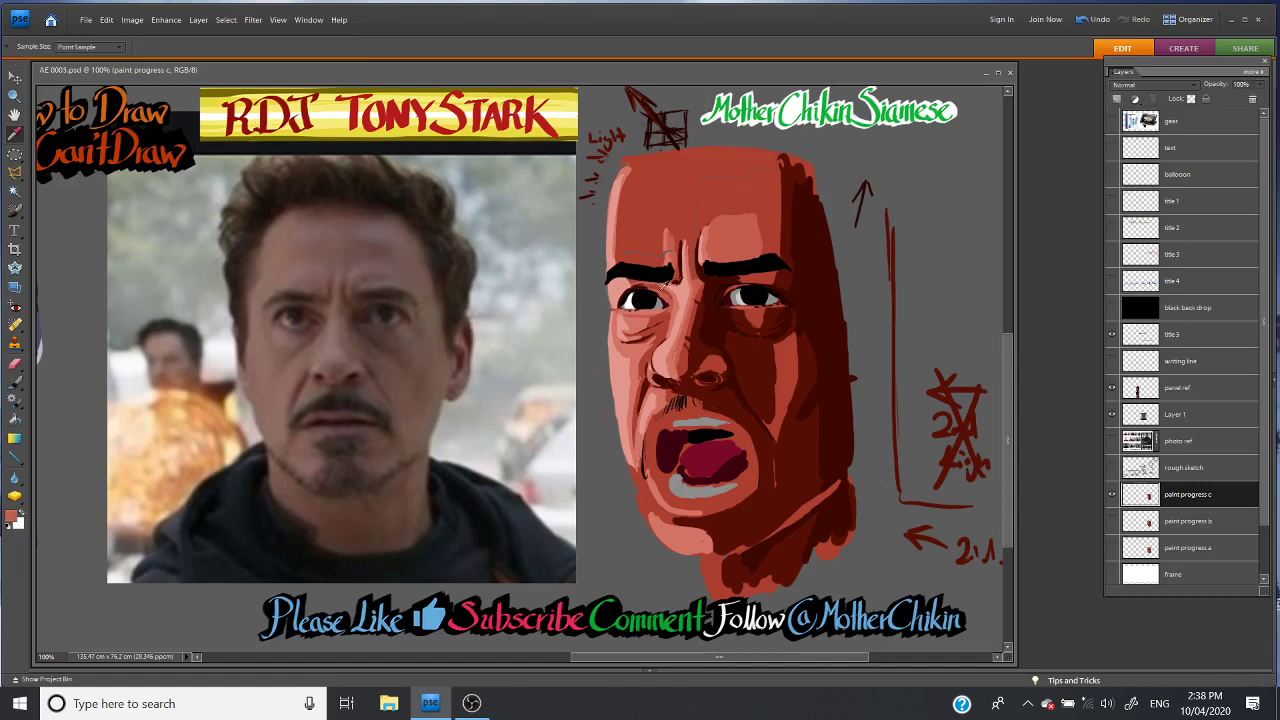
left_click(661, 290)
left_click(18, 381)
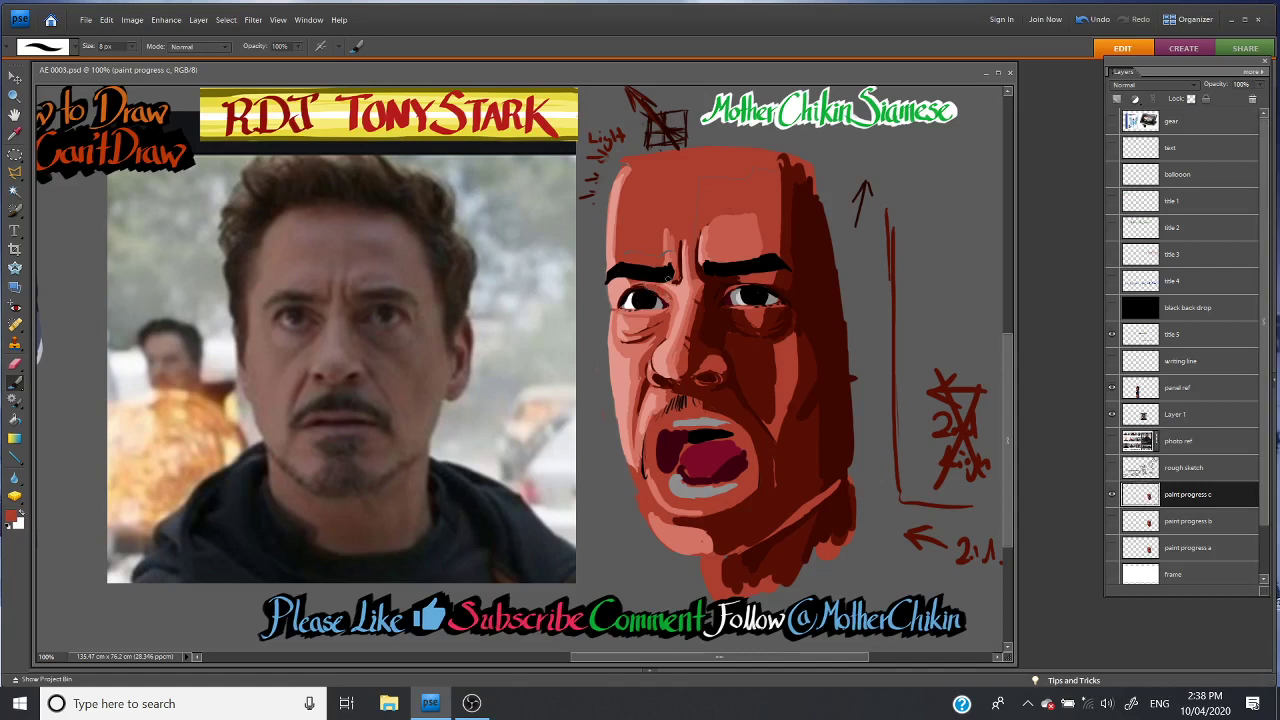
left_click(628, 266)
Sample the pink skin tone under the left eye and paint it along the lower edge of the left eyebrow
key("i")
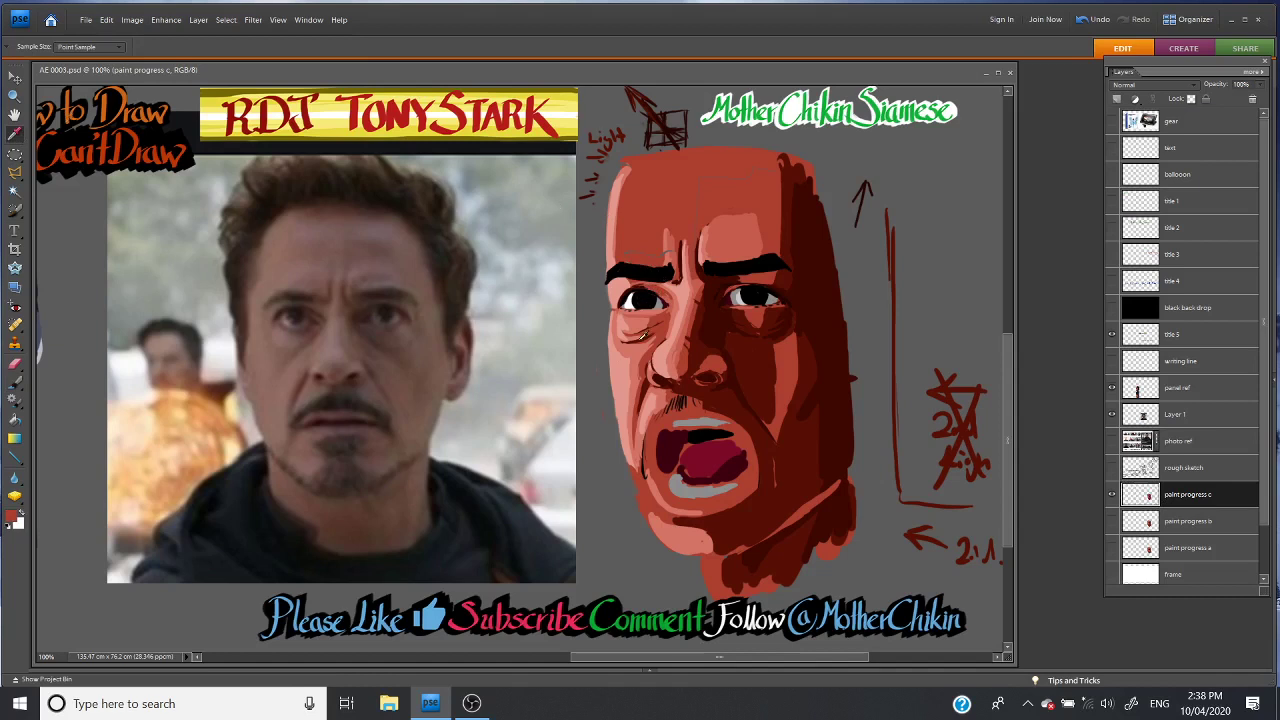
left_click(640, 346)
left_click(18, 382)
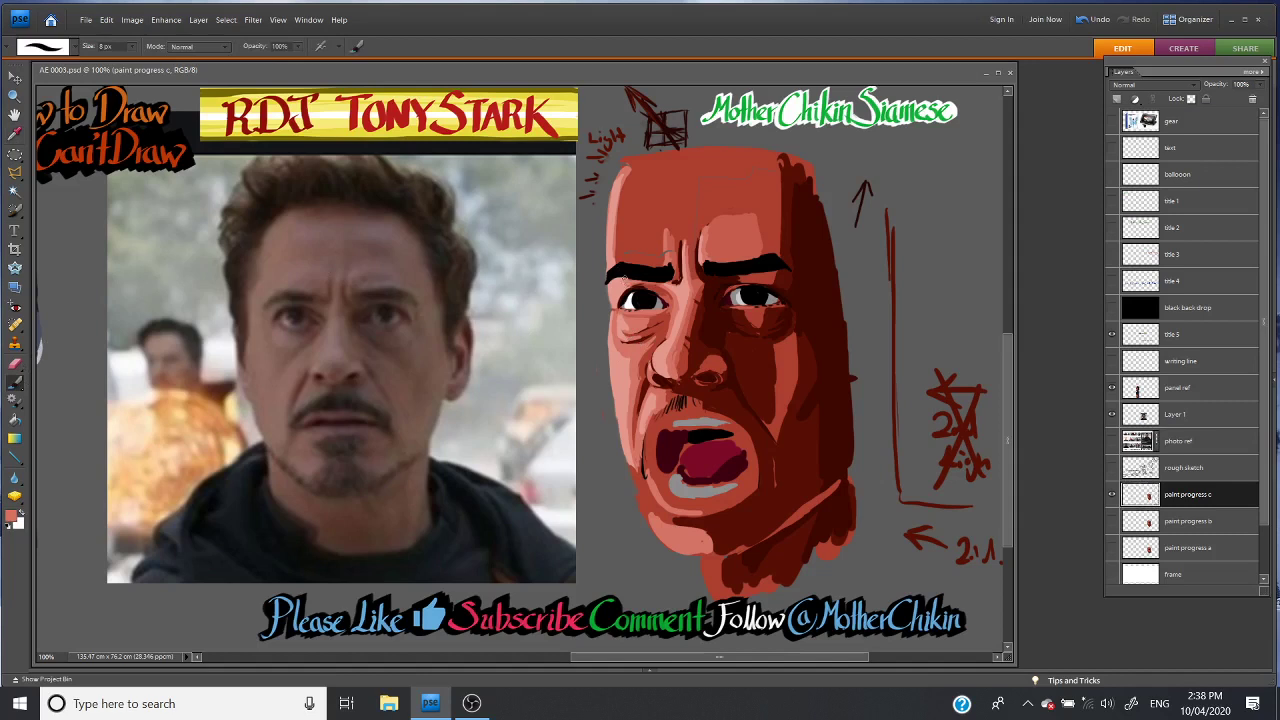
left_click_drag(624, 278, 646, 281)
Enlarge the brush to 19 px and fill the lit area of the forehead above the eyebrows with pink
key("bracketright")
key("bracketright")
key("bracketright")
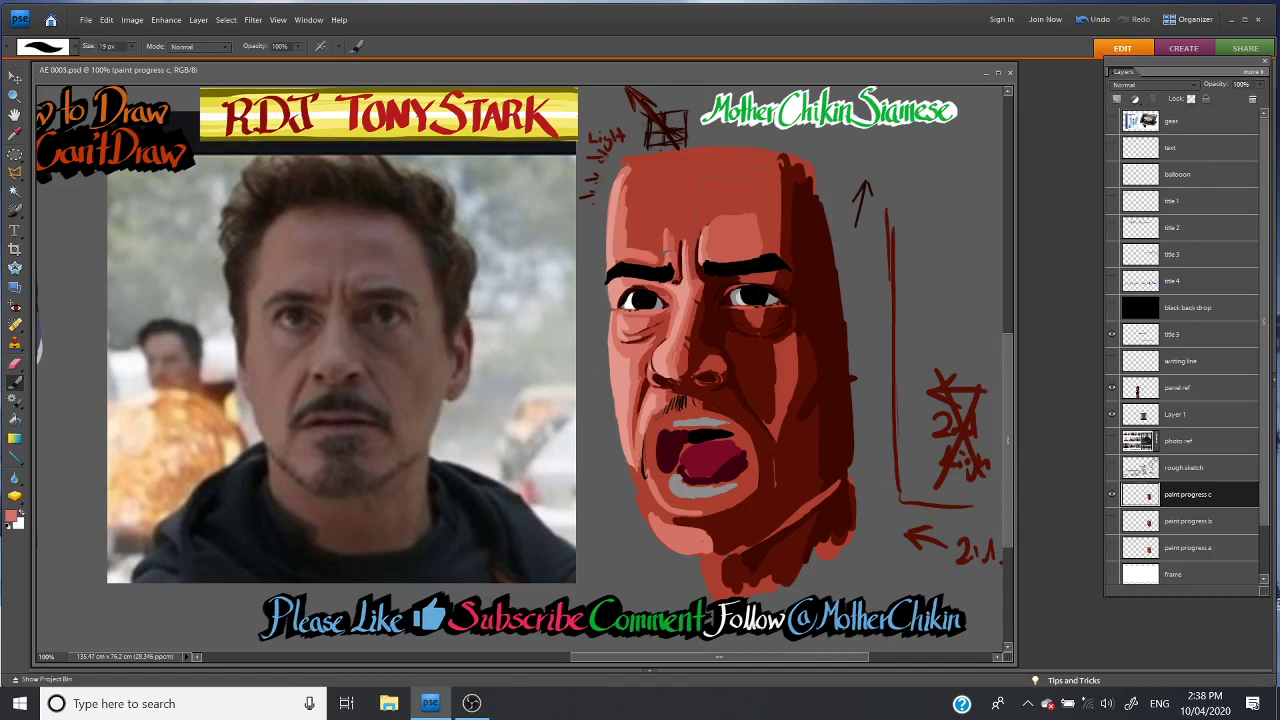
left_click_drag(628, 186, 658, 258)
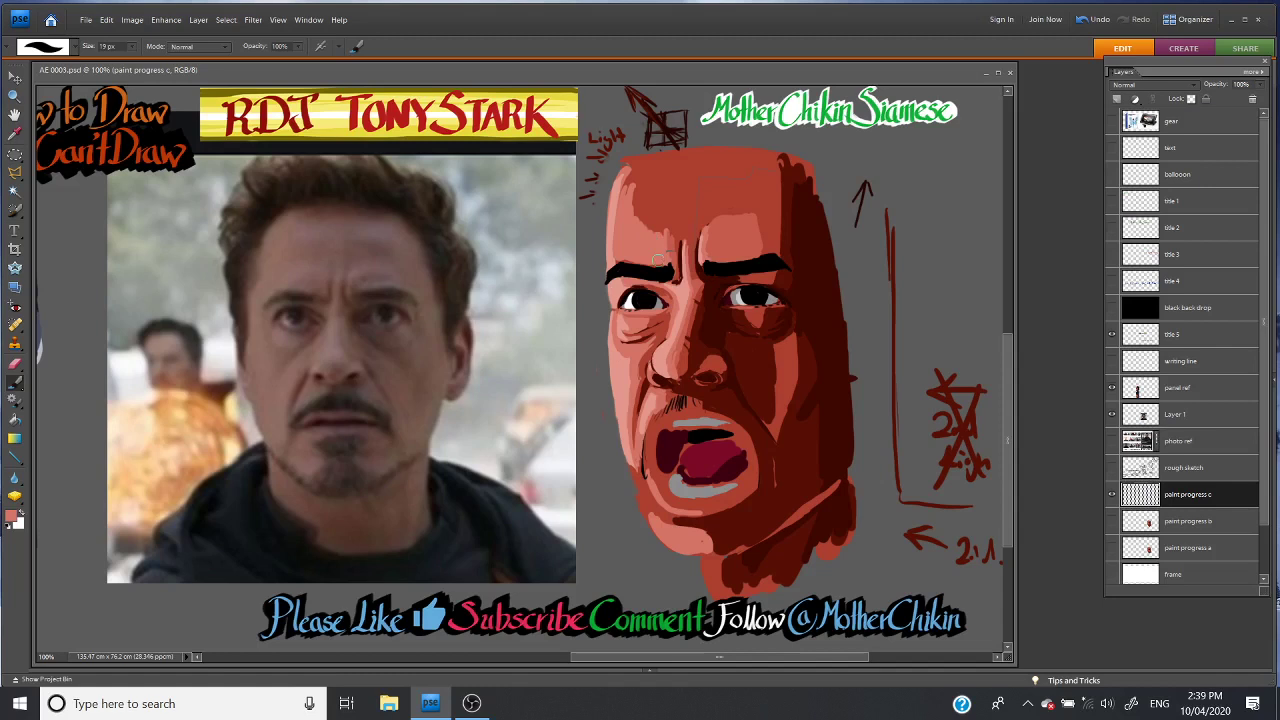
mouse_move(659, 259)
left_mouse_down()
mouse_move(632, 182)
mouse_move(649, 205)
mouse_move(644, 174)
left_mouse_up()
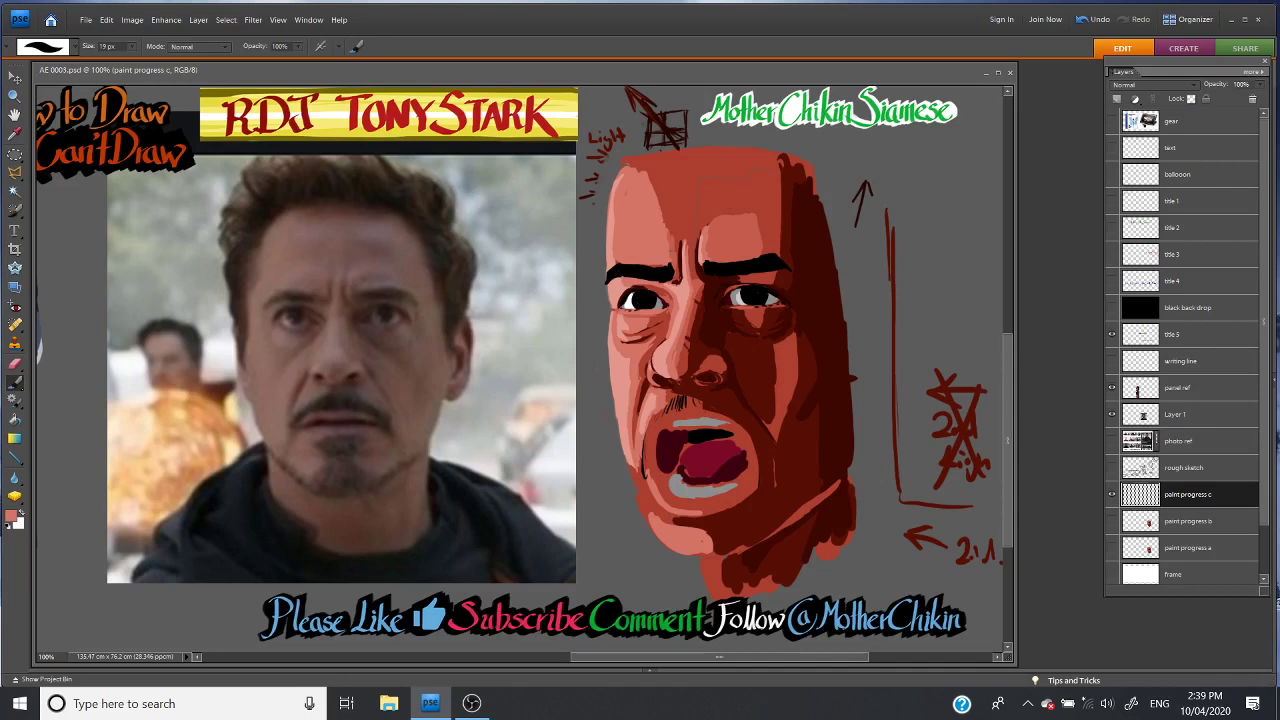
mouse_move(645, 180)
left_mouse_down()
mouse_move(700, 240)
mouse_move(675, 222)
left_mouse_up()
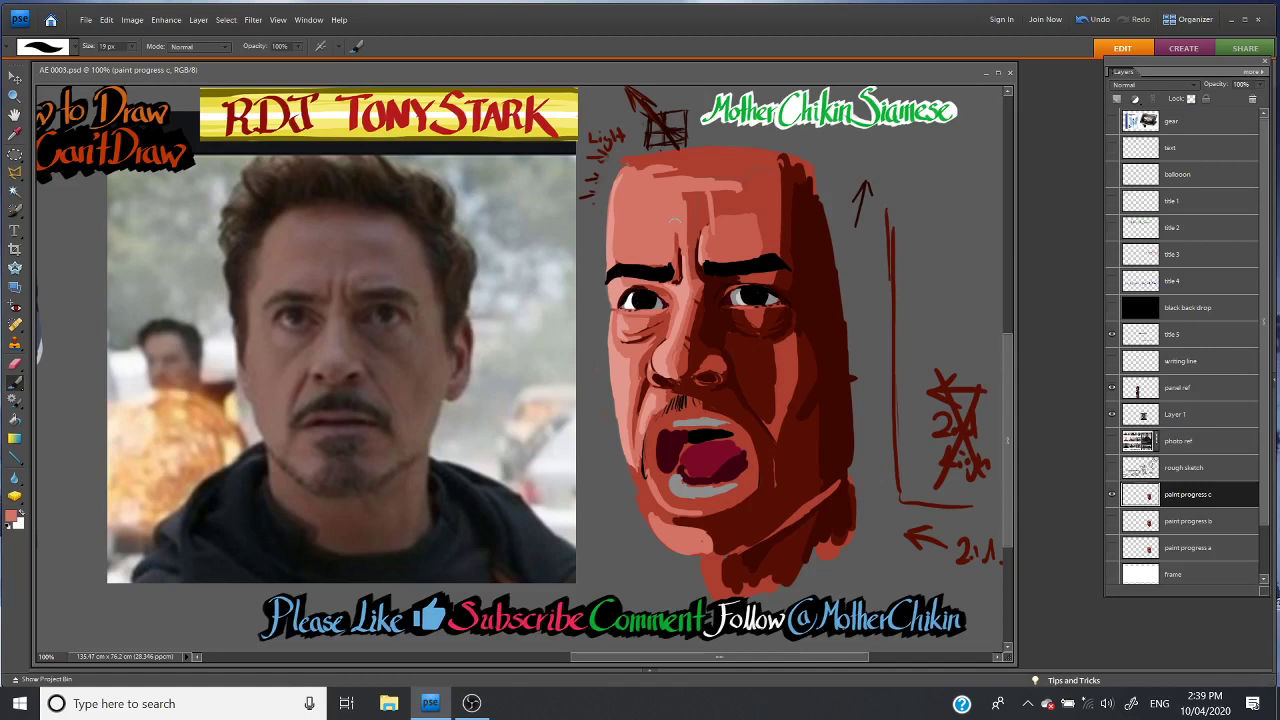
left_click_drag(675, 222, 705, 195)
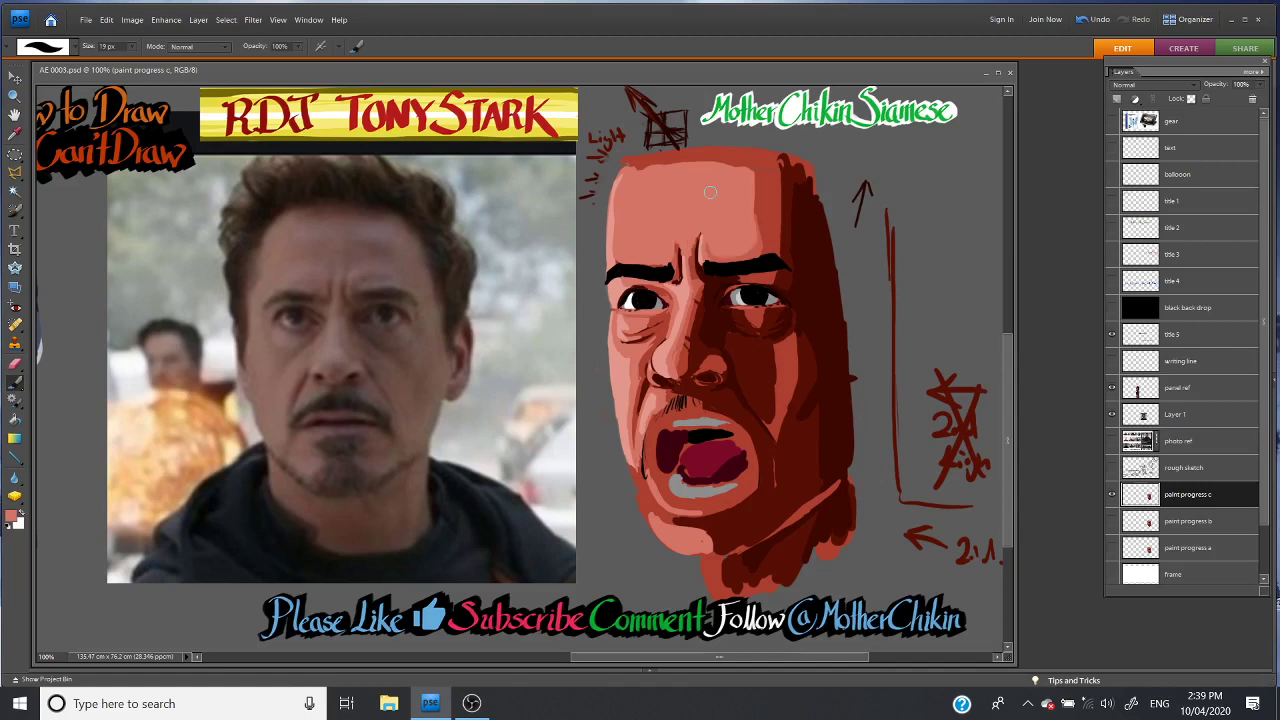
left_click(471, 703)
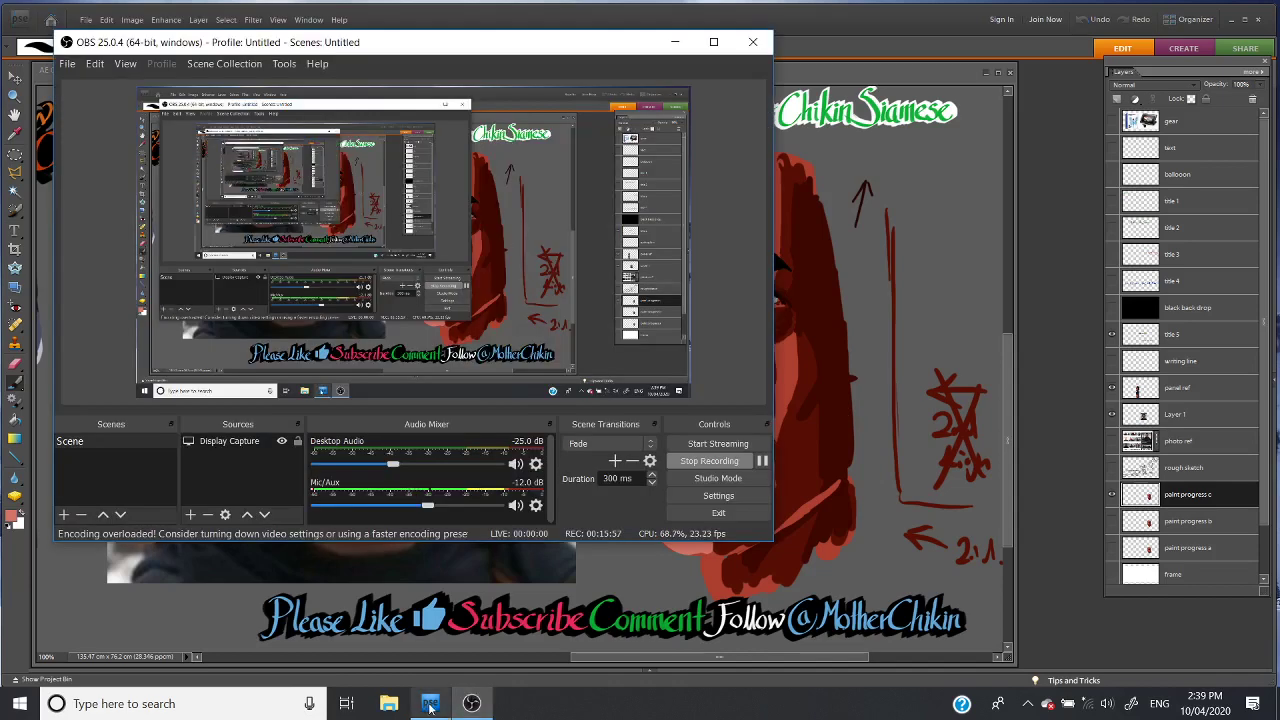
left_click(432, 705)
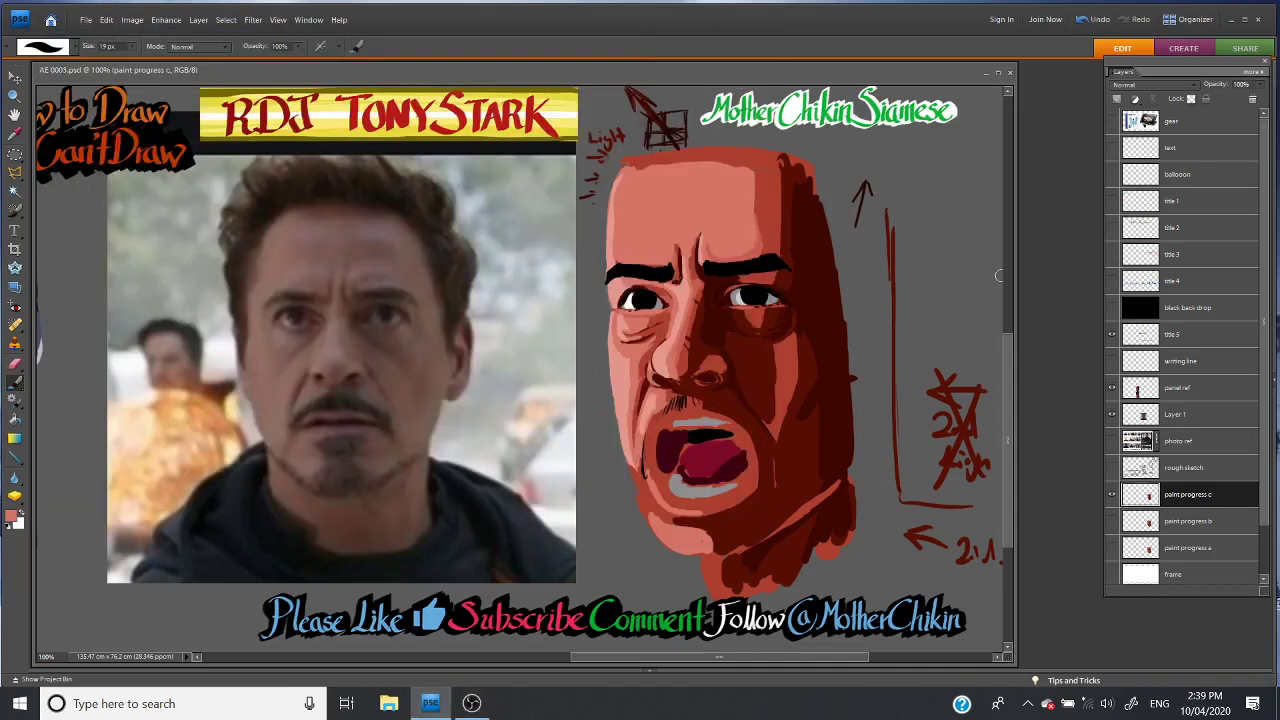
Sample the crimson tongue, lighten the paint colour to pink #ab4d66, and start the upper lip with a 16 px brush
left_click(15, 134)
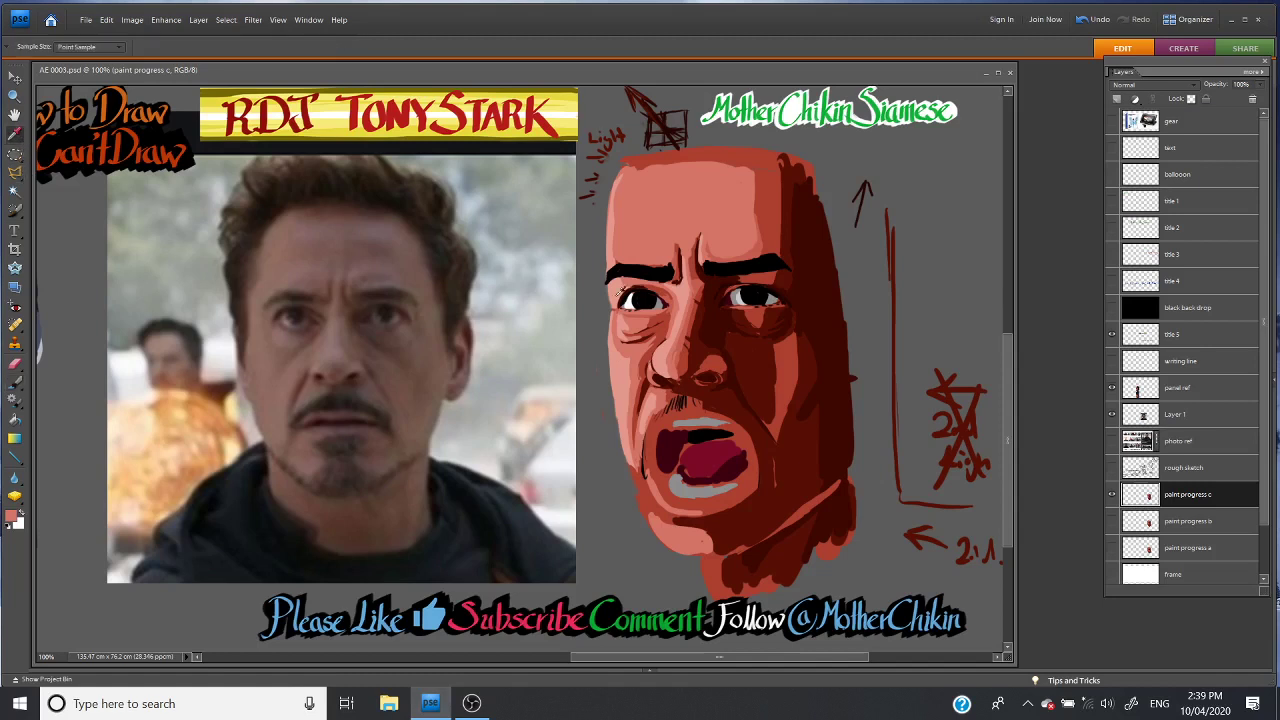
left_click(716, 452)
left_click(12, 515)
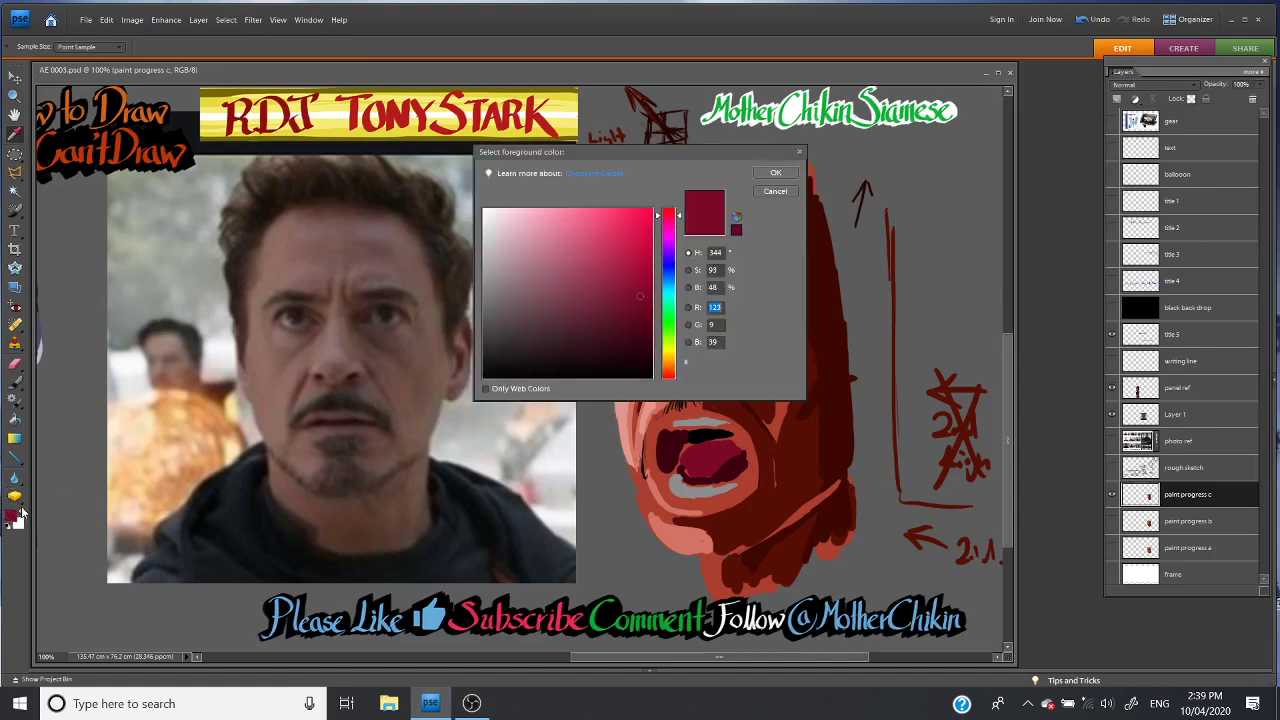
left_click(586, 260)
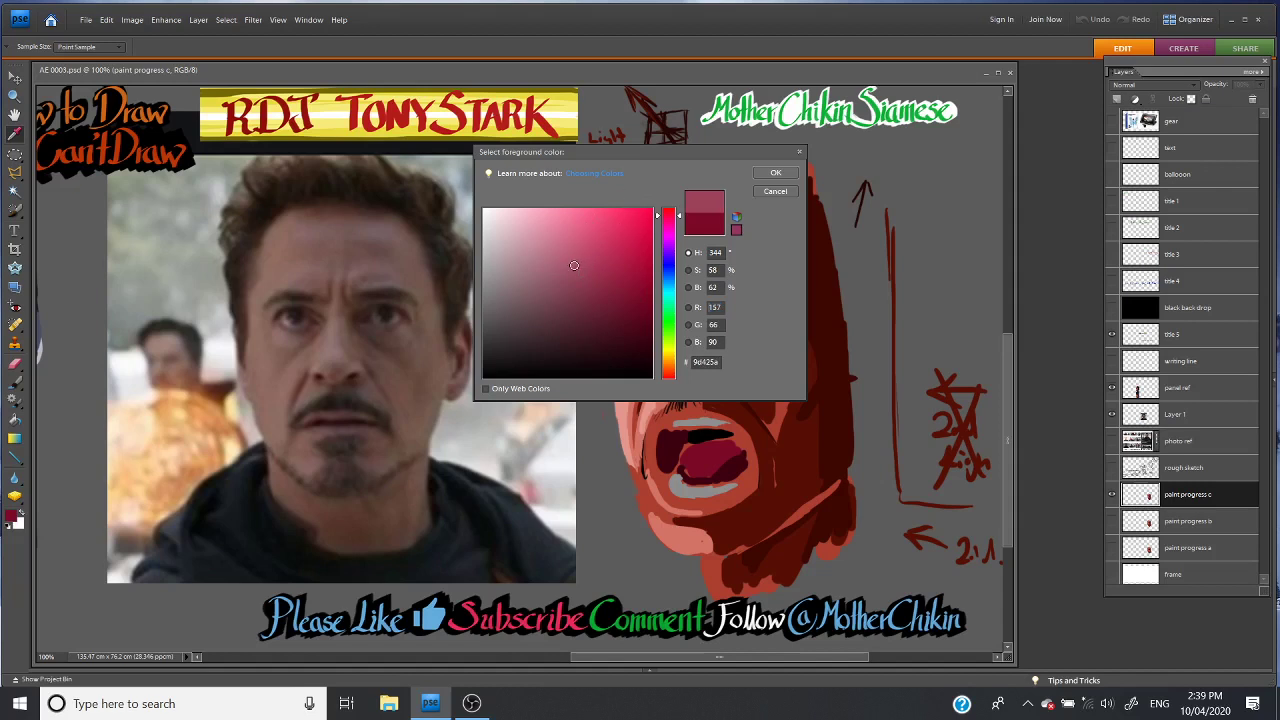
left_click(777, 172)
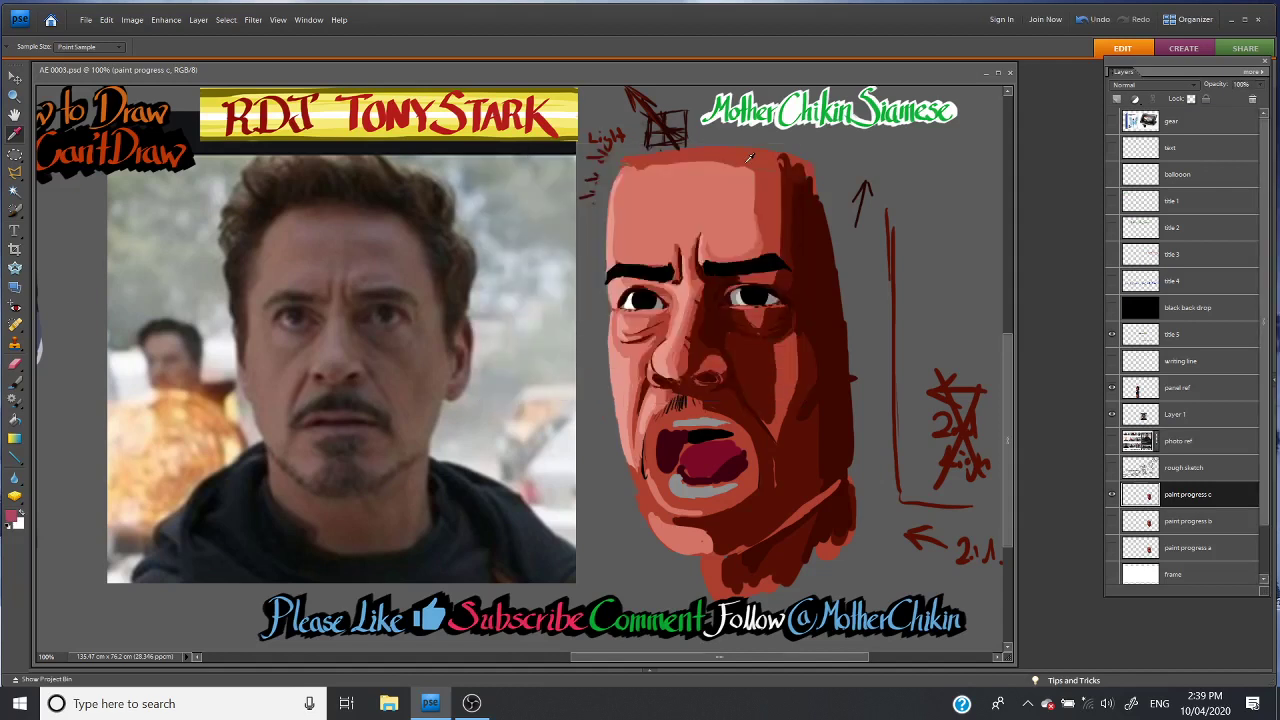
left_click(16, 383)
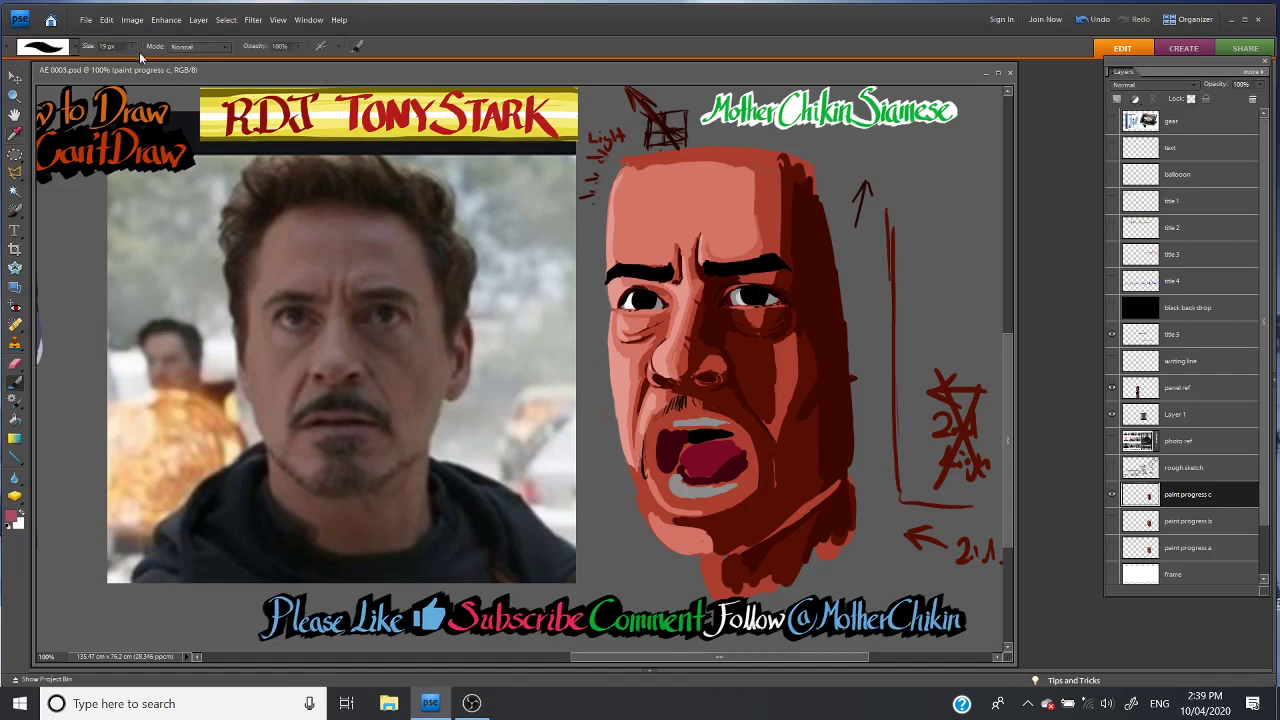
left_click_drag(133, 45, 128, 46)
left_click(675, 405)
Darken the paint colour to muted mauve #863b4f and paint the lips all the way around the open mouth
left_click(11, 516)
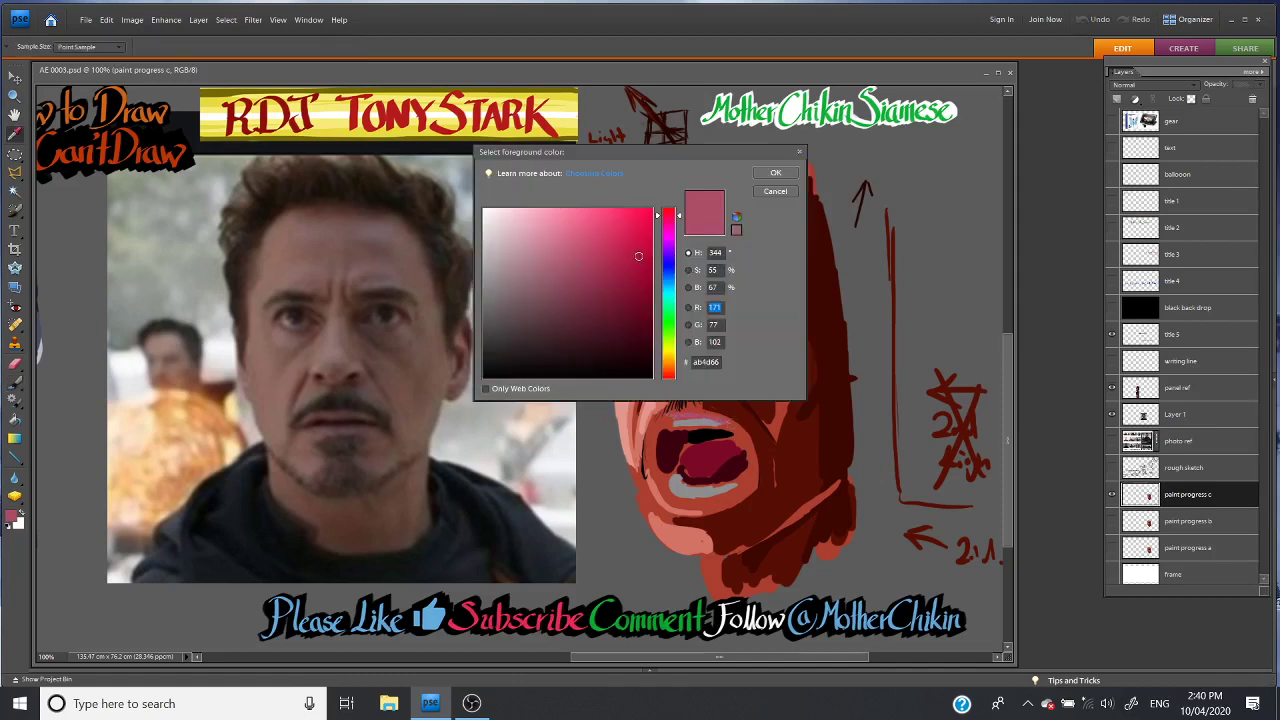
left_click(578, 289)
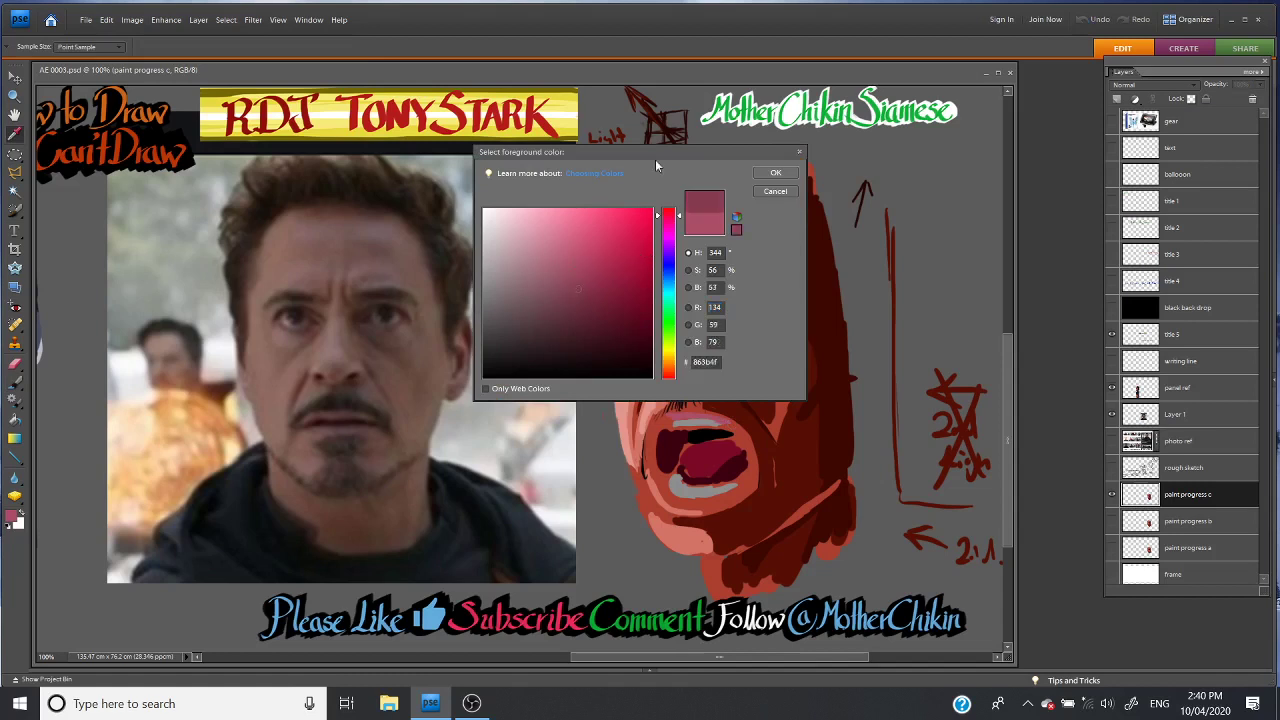
left_click(775, 172)
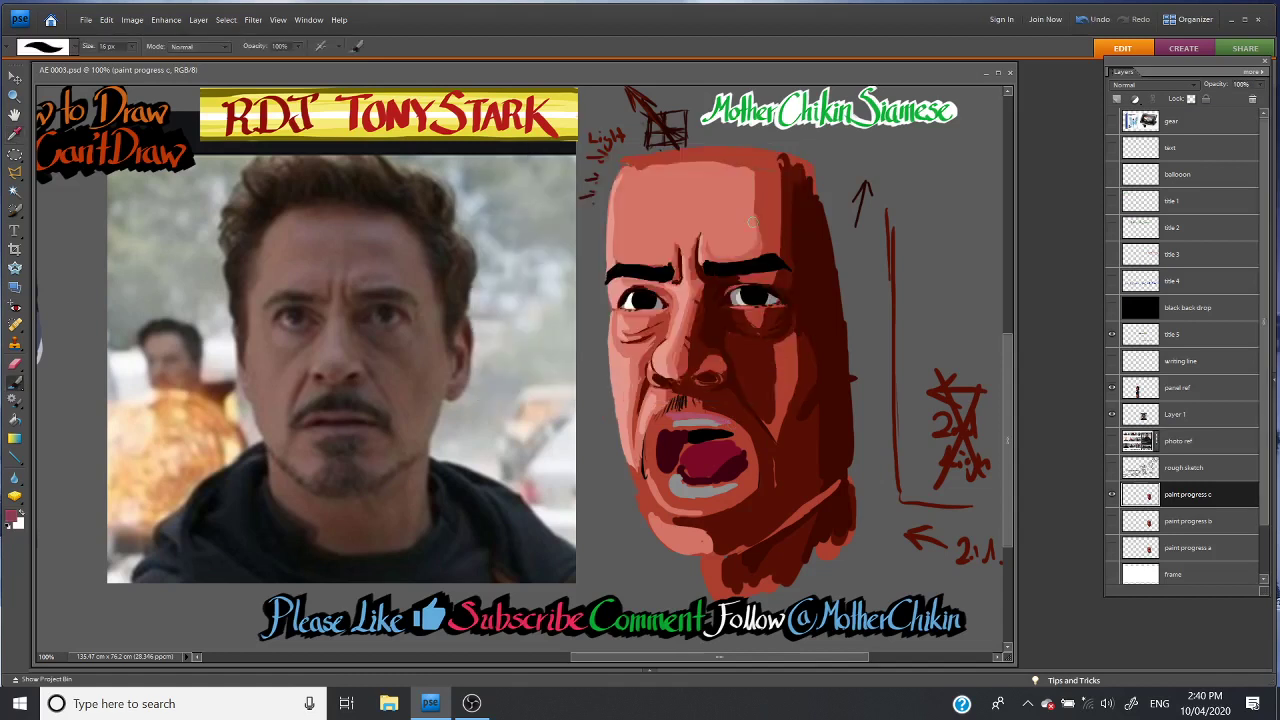
left_click_drag(666, 410, 706, 416)
left_click_drag(671, 414, 730, 421)
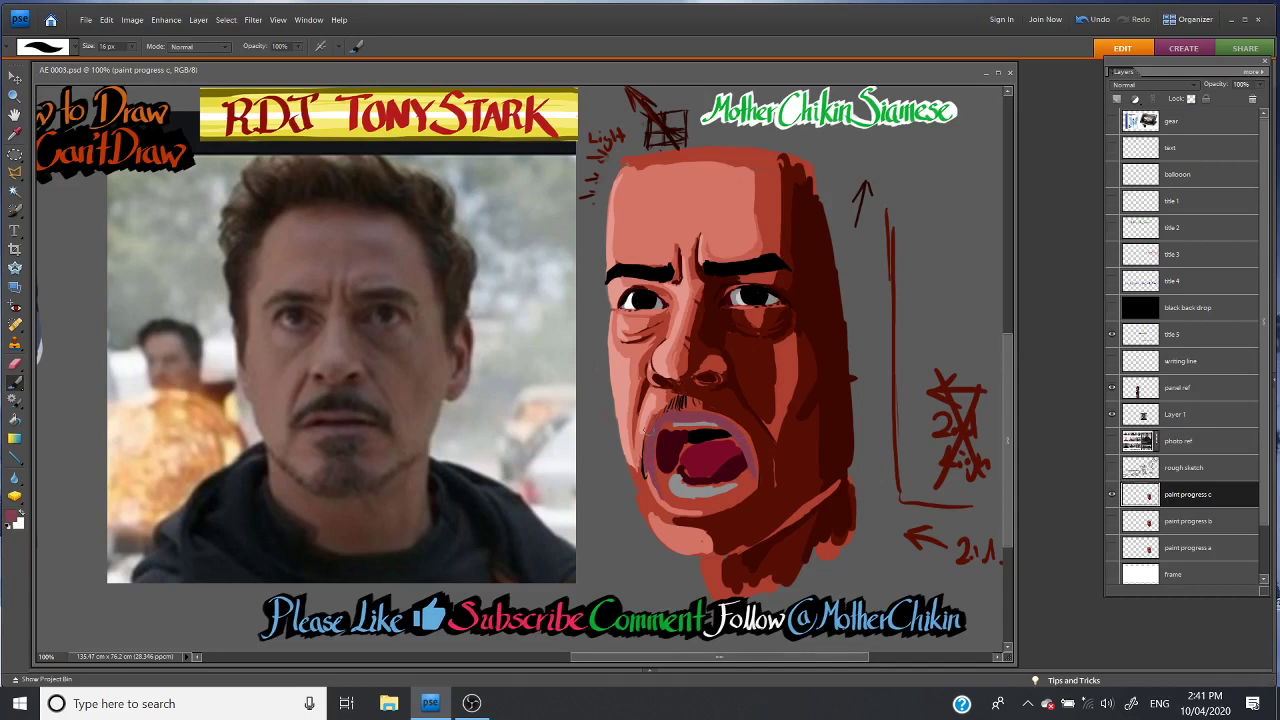
left_click_drag(666, 504, 704, 510)
Sample the grey of the lower teeth and repaint the upper row of teeth with a 12 px brush
key("i")
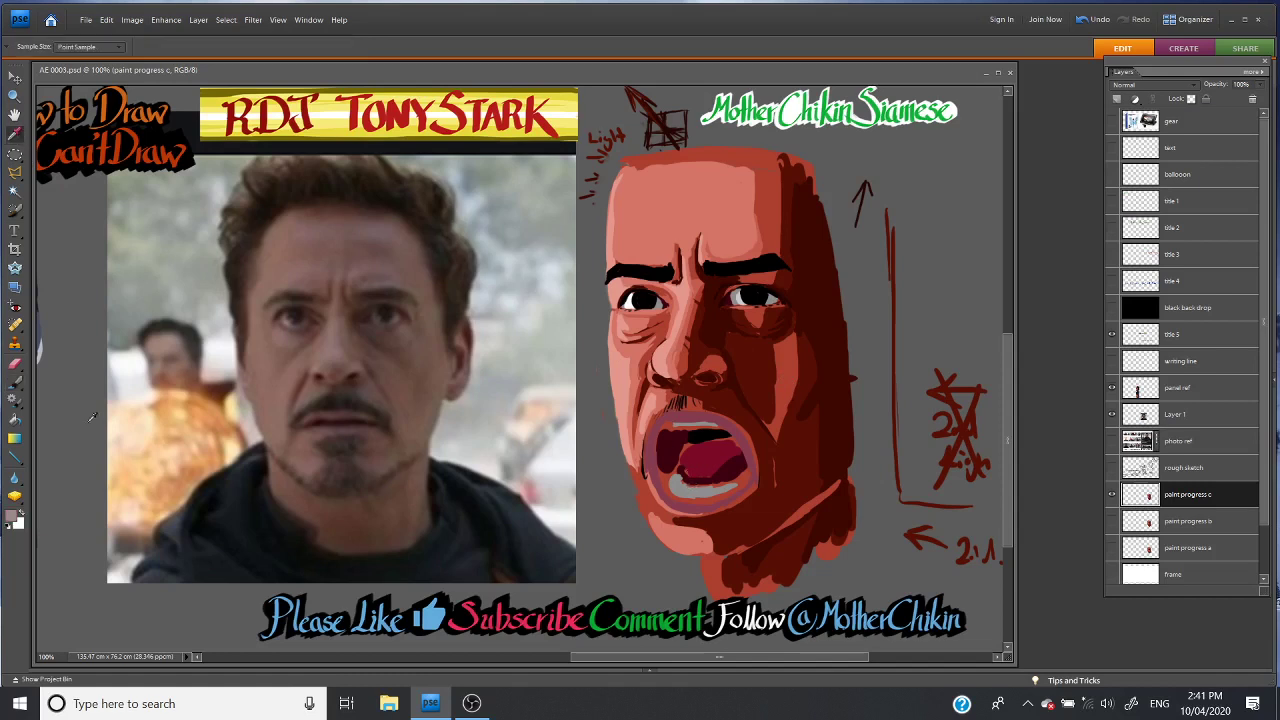
left_click(15, 381)
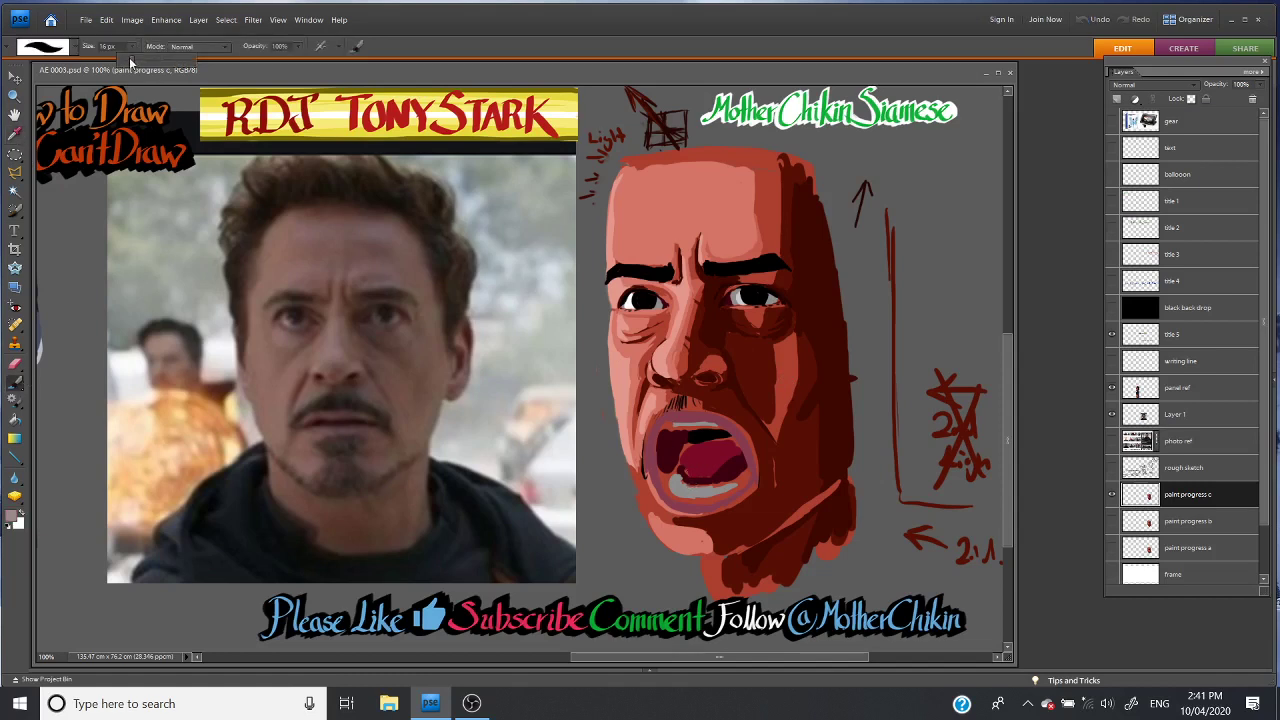
left_click_drag(130, 62, 129, 62)
left_click(703, 490)
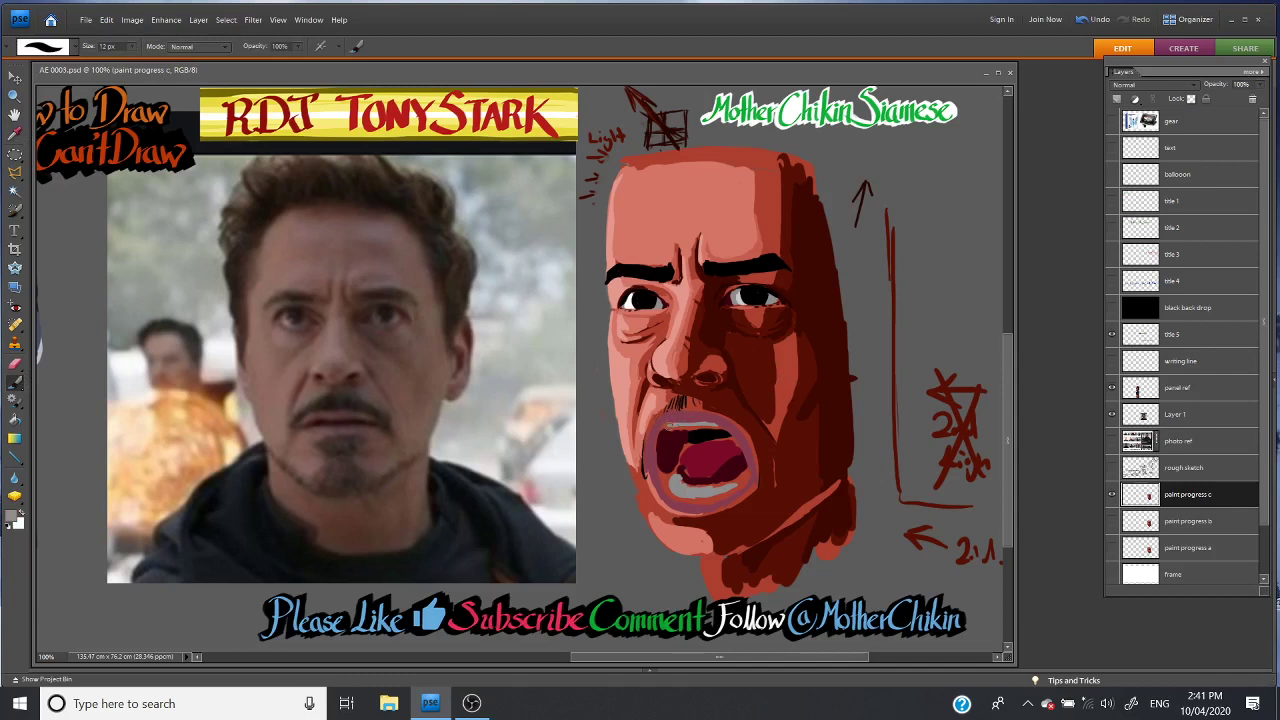
left_click(668, 426)
left_click_drag(668, 426, 704, 428)
left_click_drag(662, 430, 702, 426)
left_click_drag(683, 432, 727, 430)
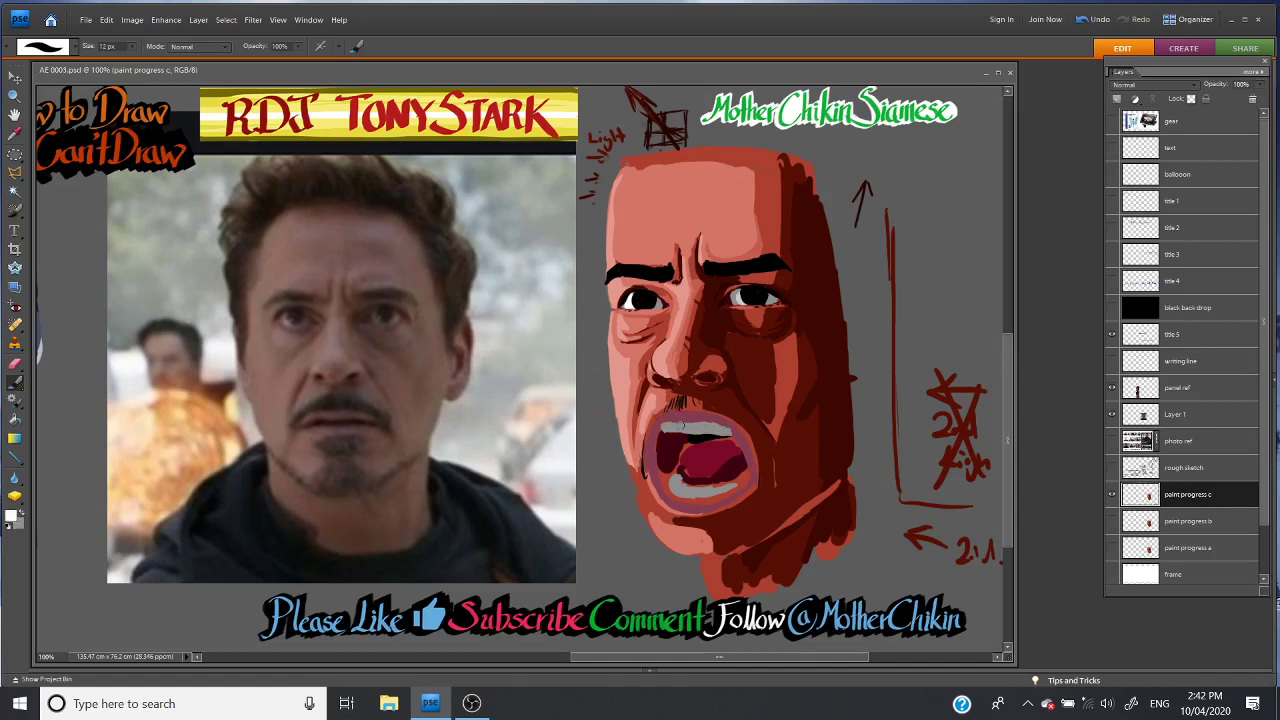
Highlight the upper teeth in white, then soften the colour to light grey #d6d6d6 and highlight both rows of teeth
left_click_drag(670, 428, 684, 426)
left_click(11, 515)
left_click(484, 235)
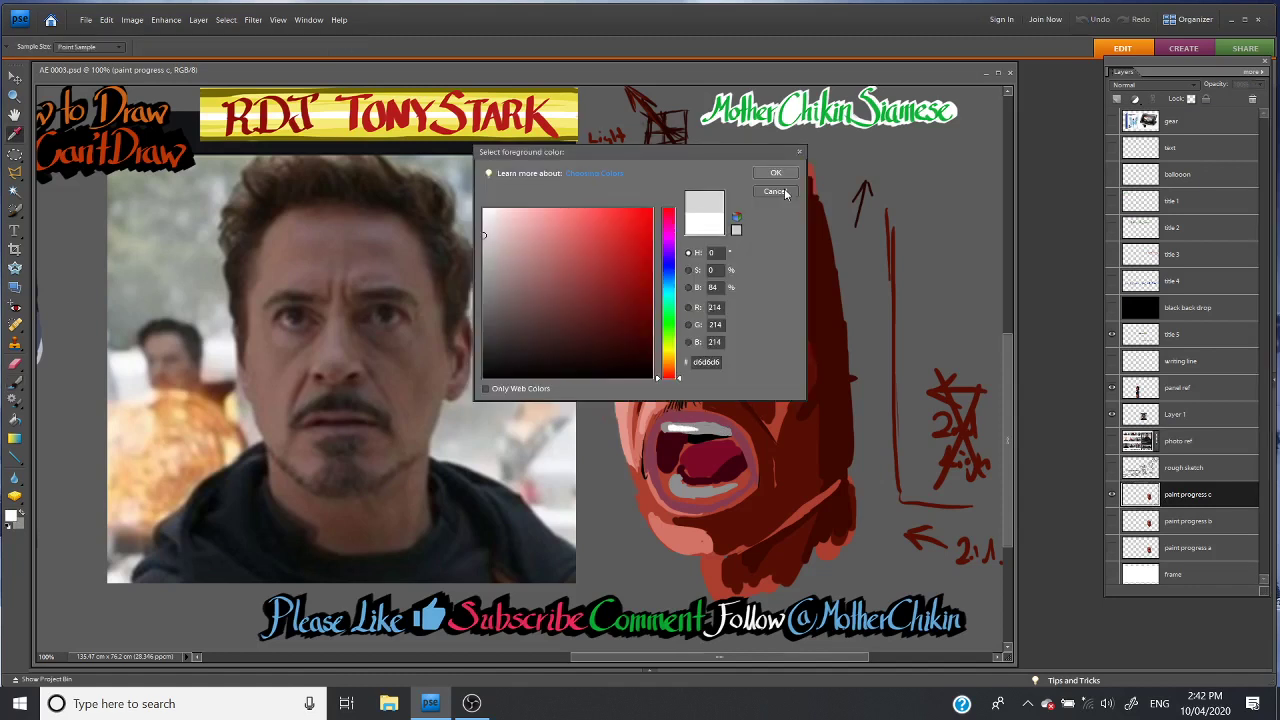
left_click(784, 192)
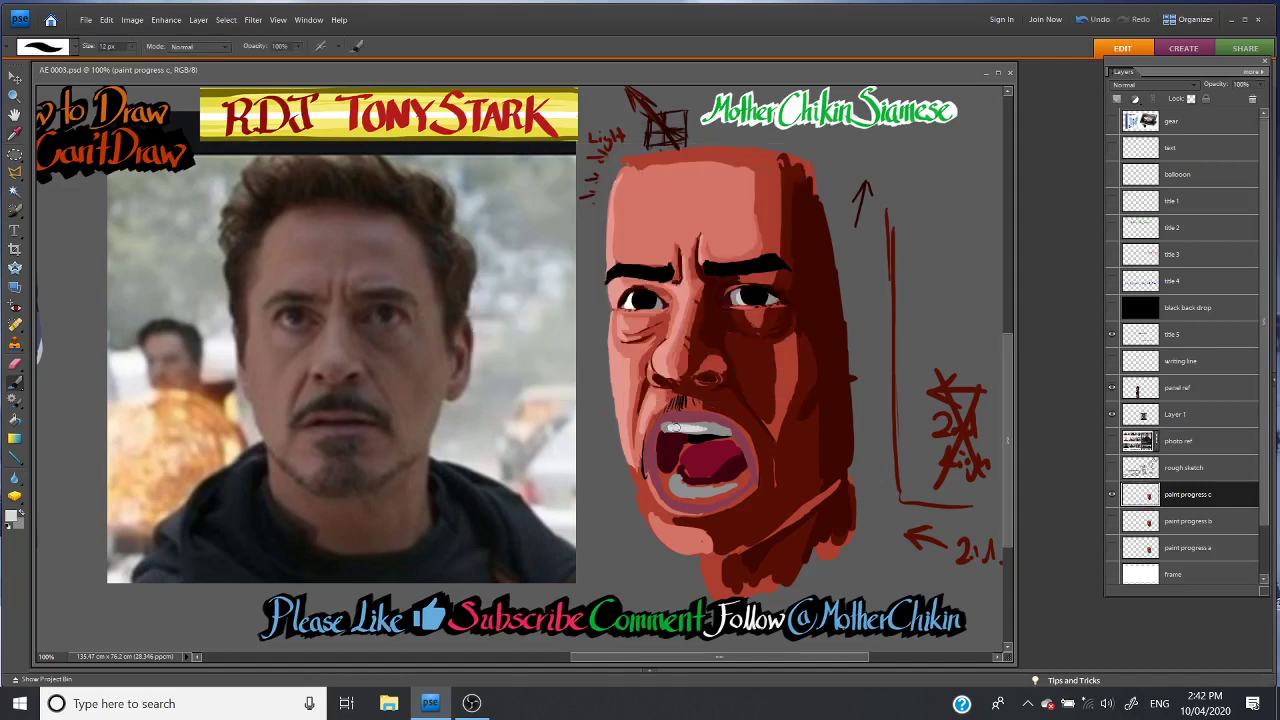
mouse_move(674, 427)
left_mouse_down()
mouse_move(709, 432)
mouse_move(666, 428)
left_mouse_up()
left_click_drag(672, 491, 704, 493)
Sample the mid grey of the lower teeth and paint side teeth rising along the left inside of the mouth
key("i")
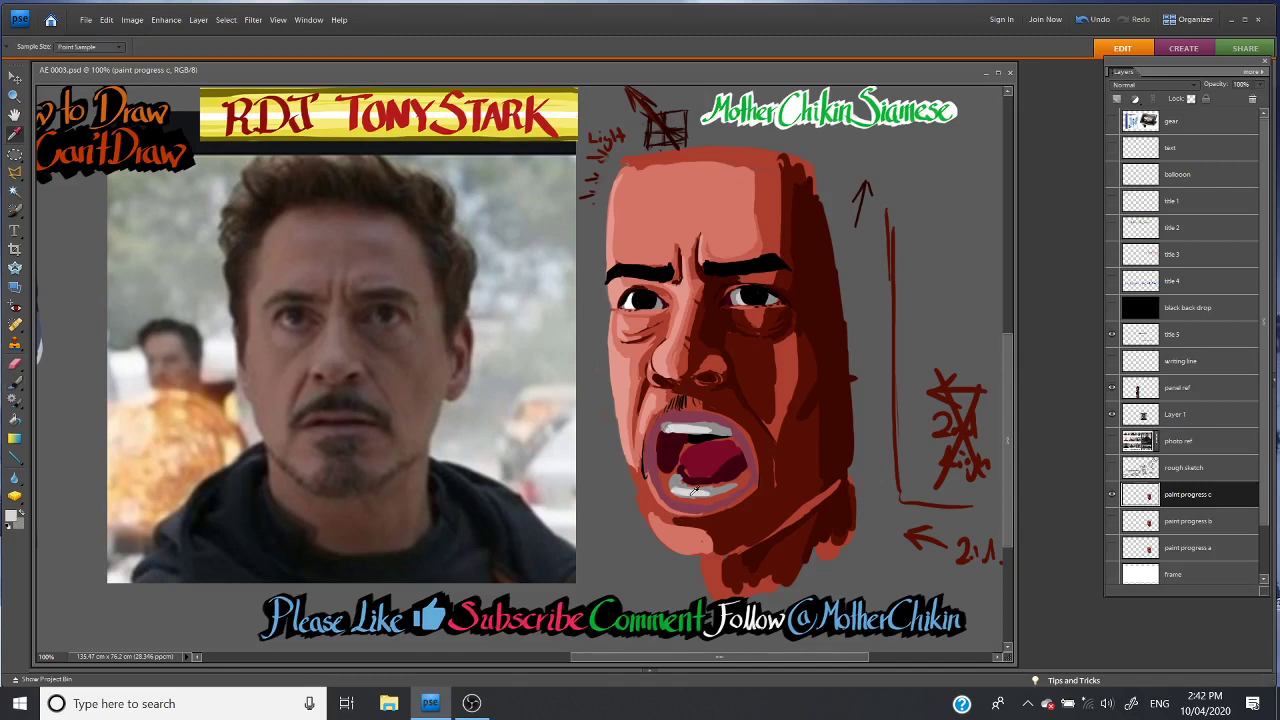
left_click(693, 490)
key("b")
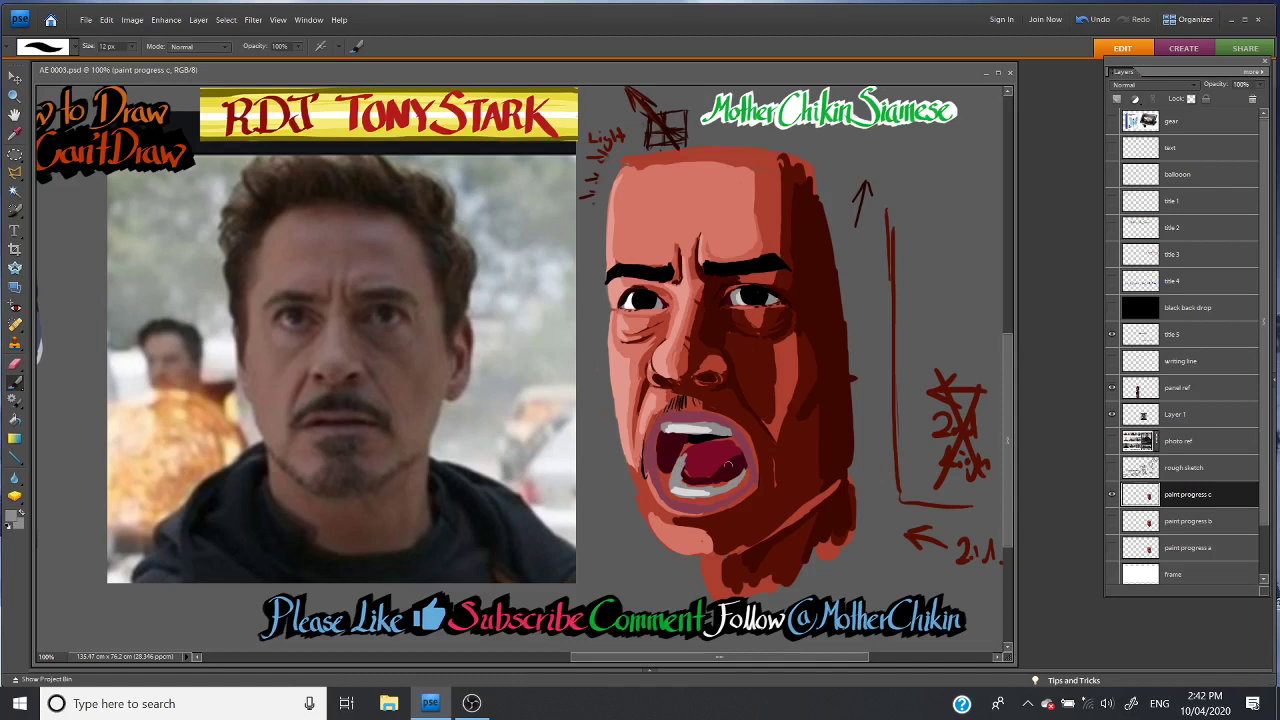
Sample the mauve of the upper lip and touch up the area around the upper lip
key("i")
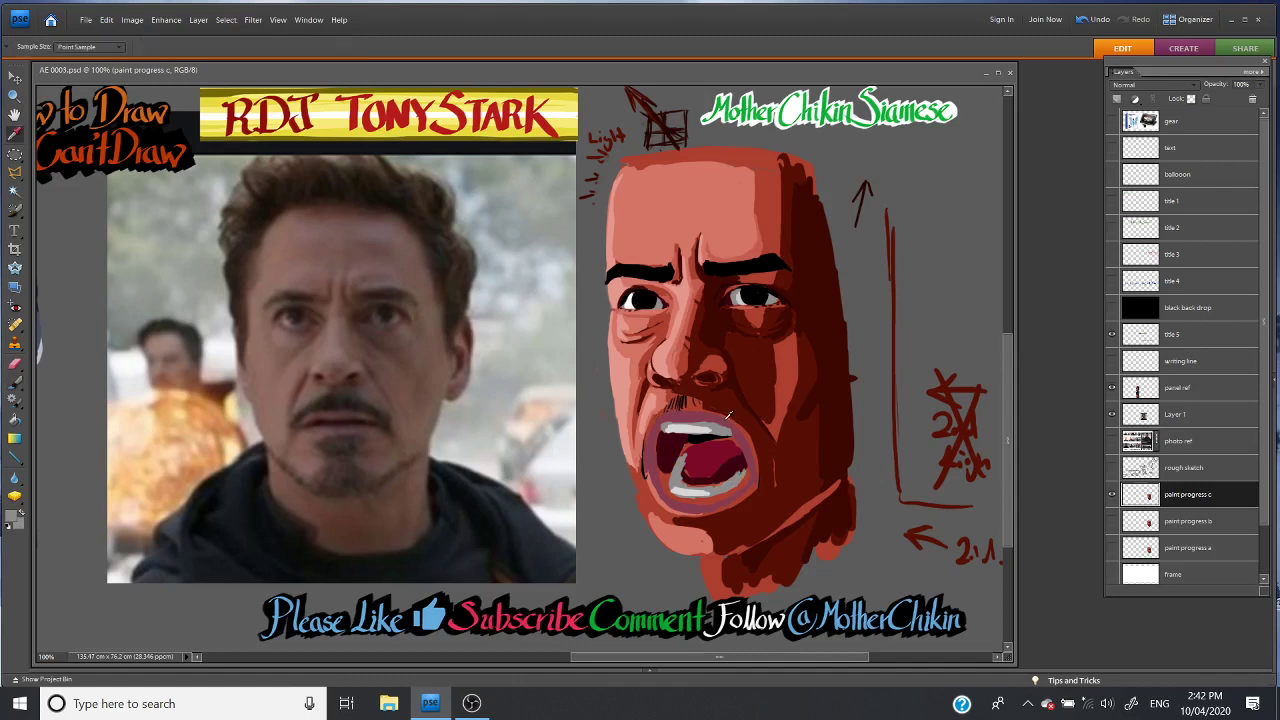
left_click(729, 414)
key("b")
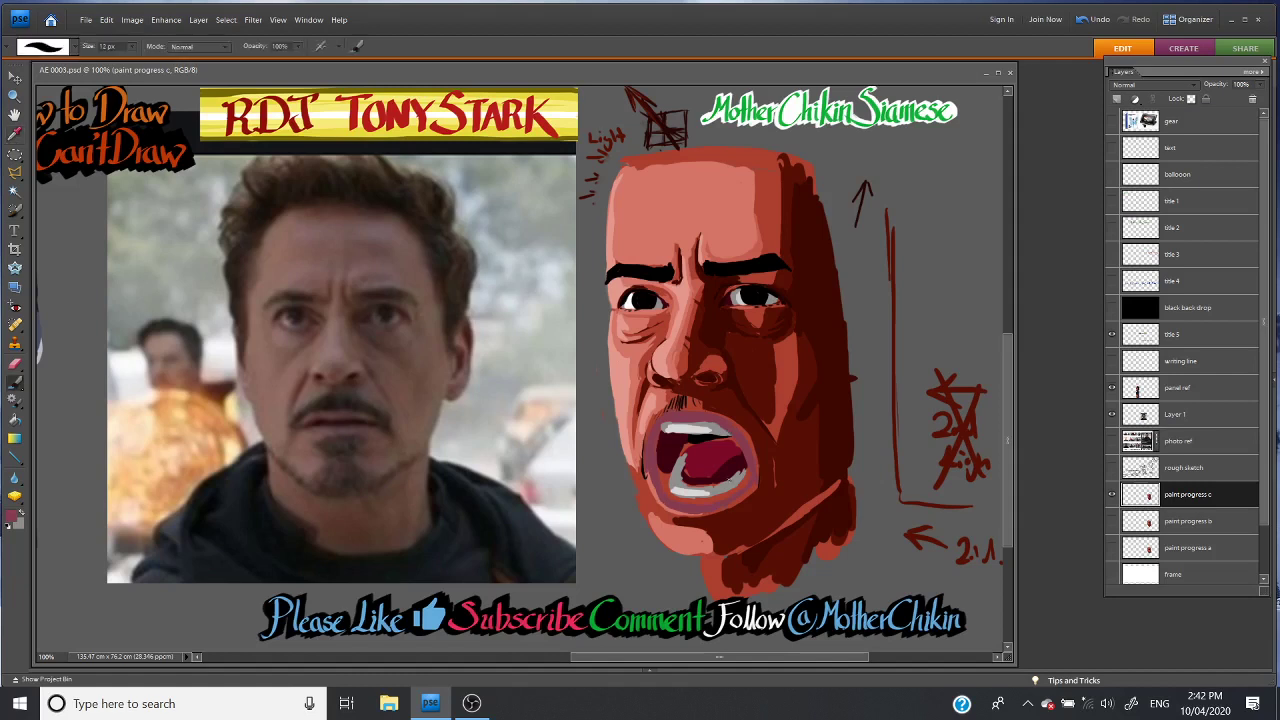
left_click(722, 384)
Sample the light pink of the left cheek and paint skin over the outer edge of the lips at the left mouth corner
key("i")
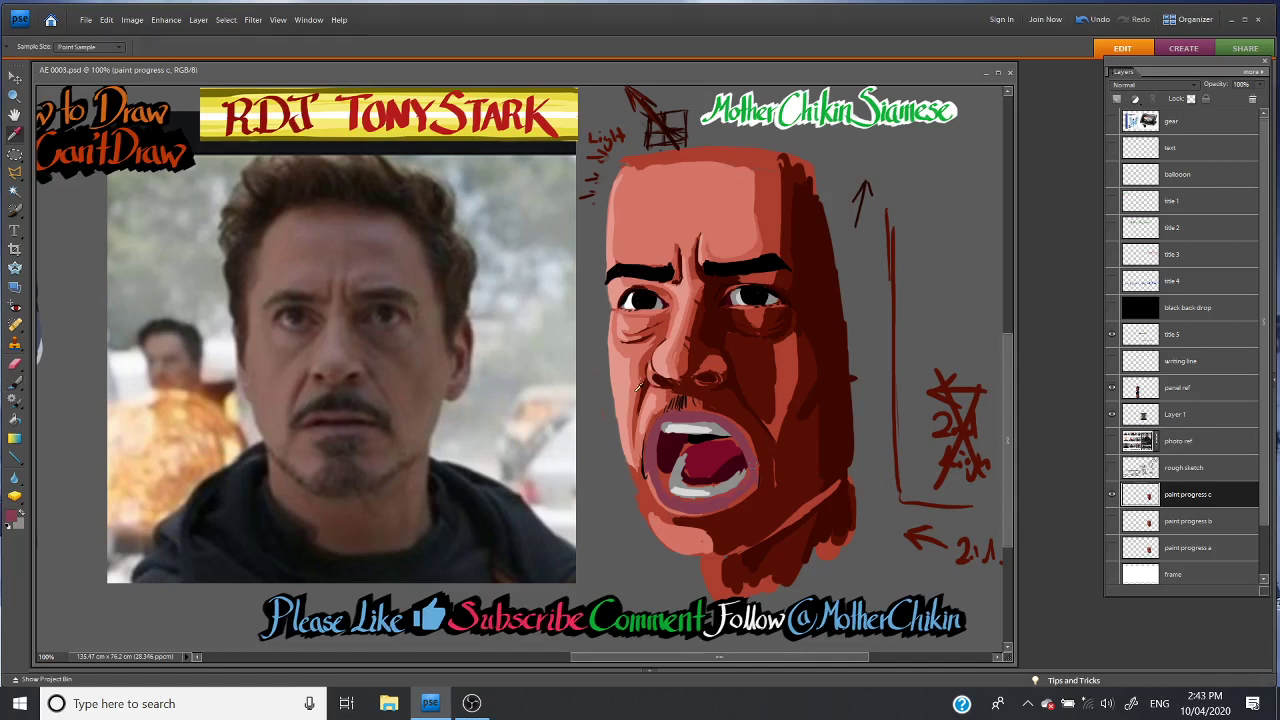
left_click(655, 338)
key("b")
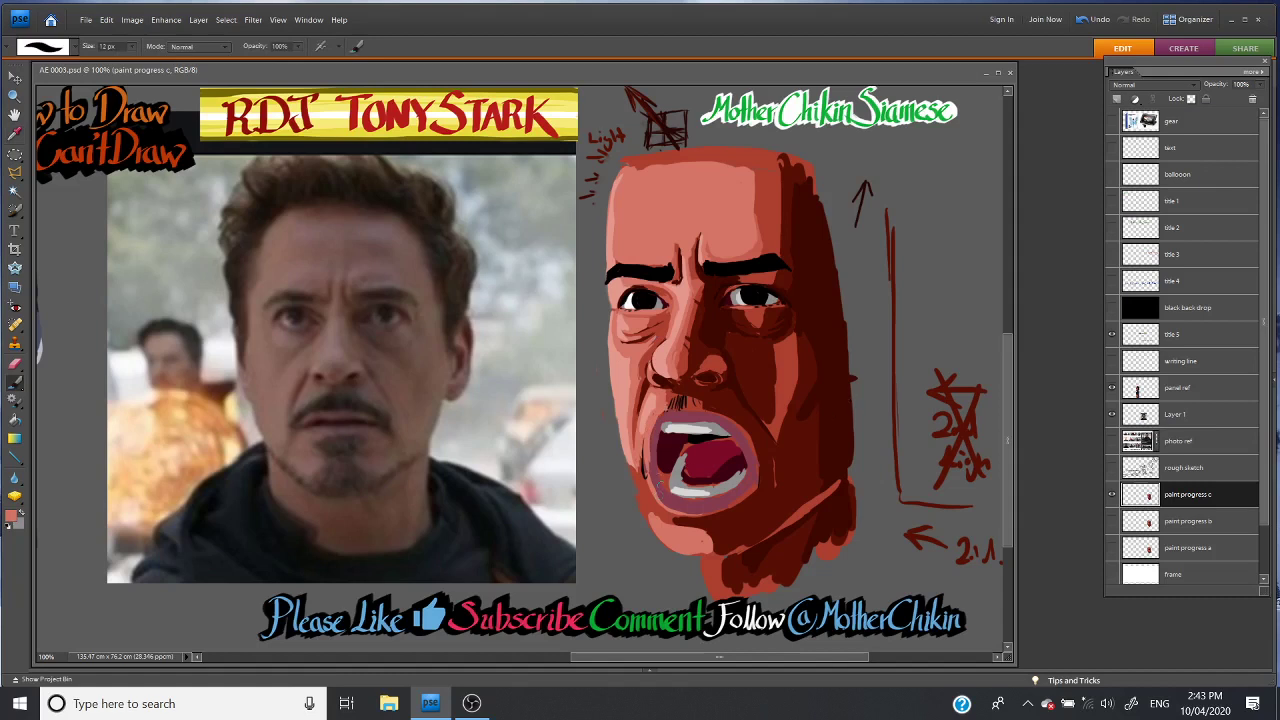
Sample the tooth grey and thicken the side teeth on the left inside of the mouth
key("i")
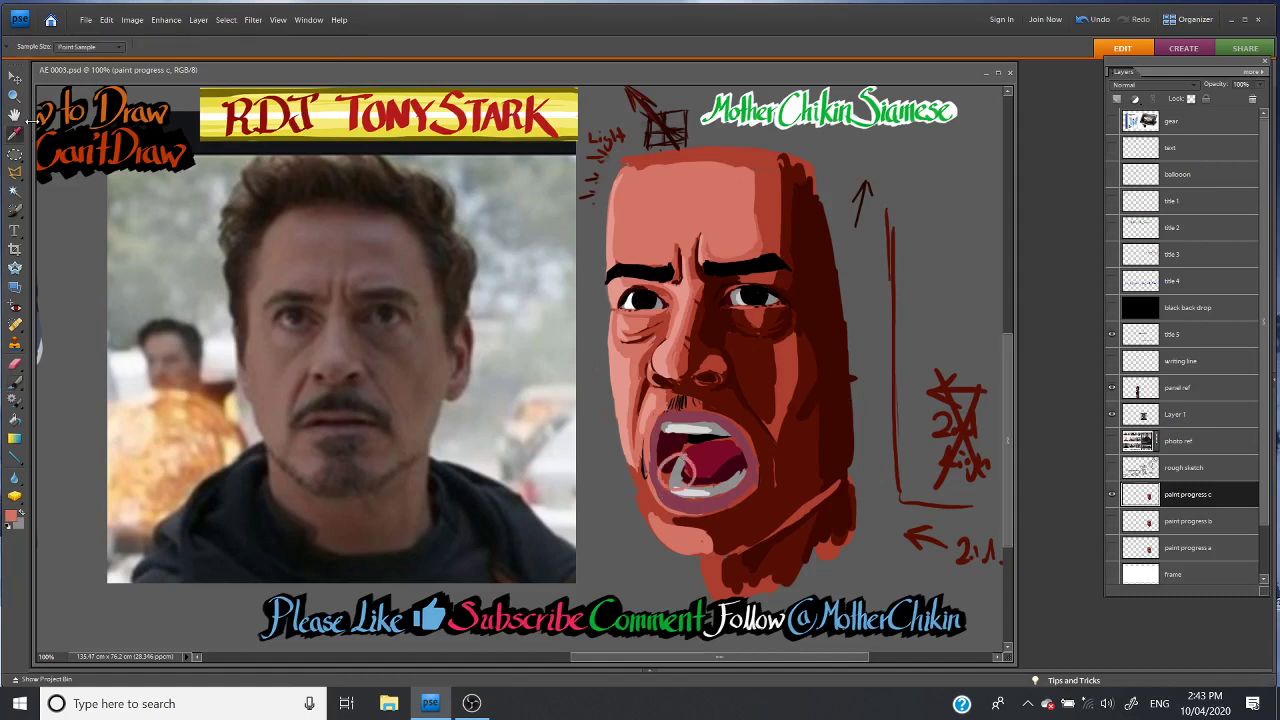
left_click(15, 381)
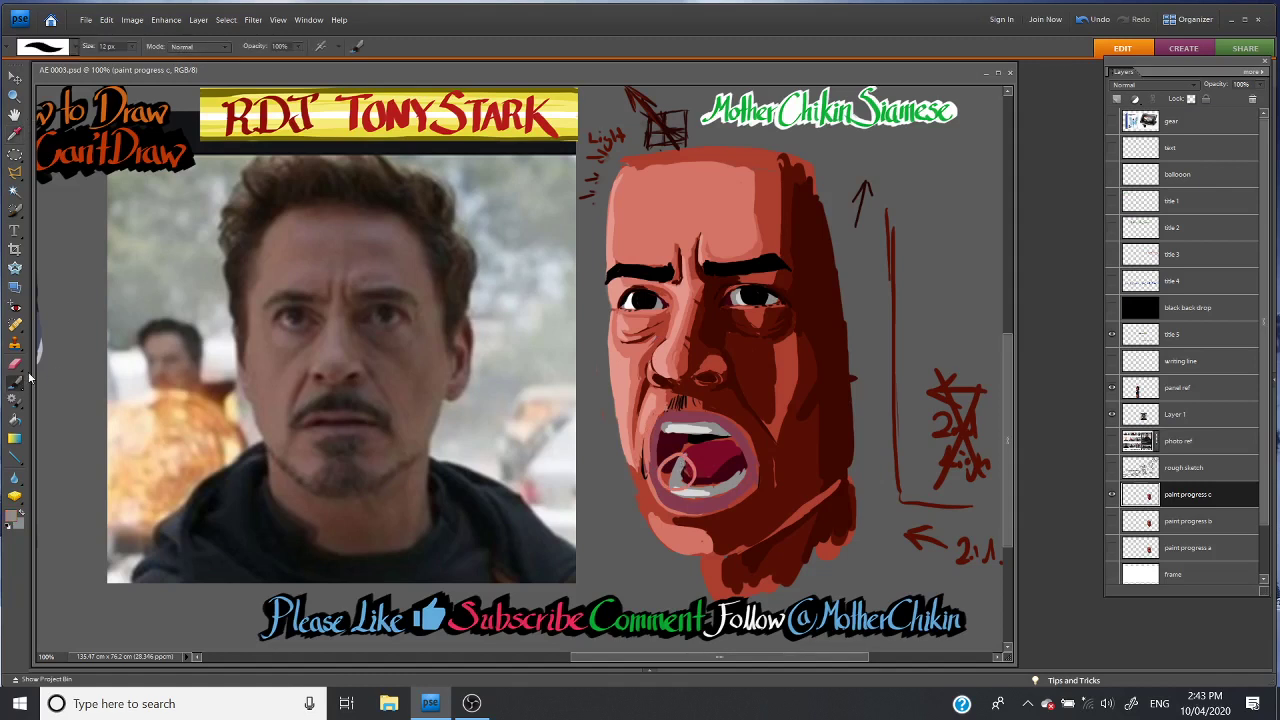
mouse_move(672, 456)
left_mouse_down()
mouse_move(672, 478)
mouse_move(680, 458)
left_mouse_up()
left_click_drag(677, 470, 683, 475)
Trim the left side teeth with the dark maroon of the mouth interior and reshape them in sampled grey
key("i")
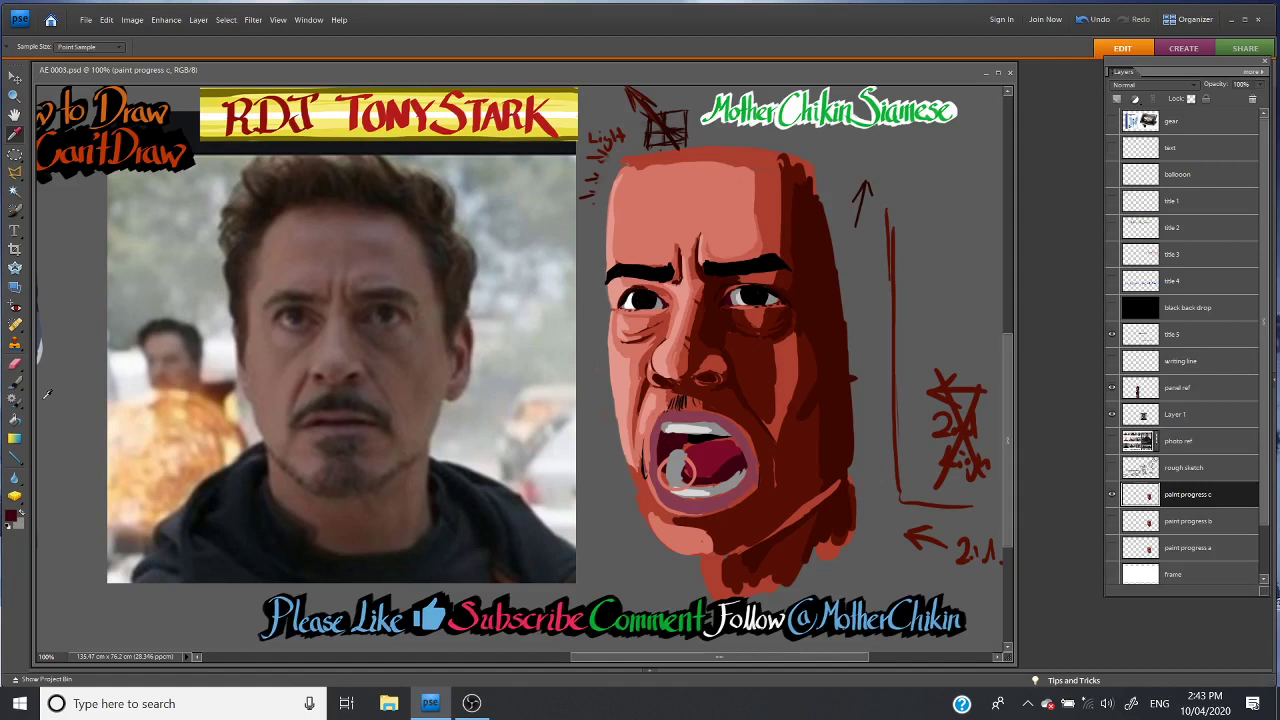
key("b")
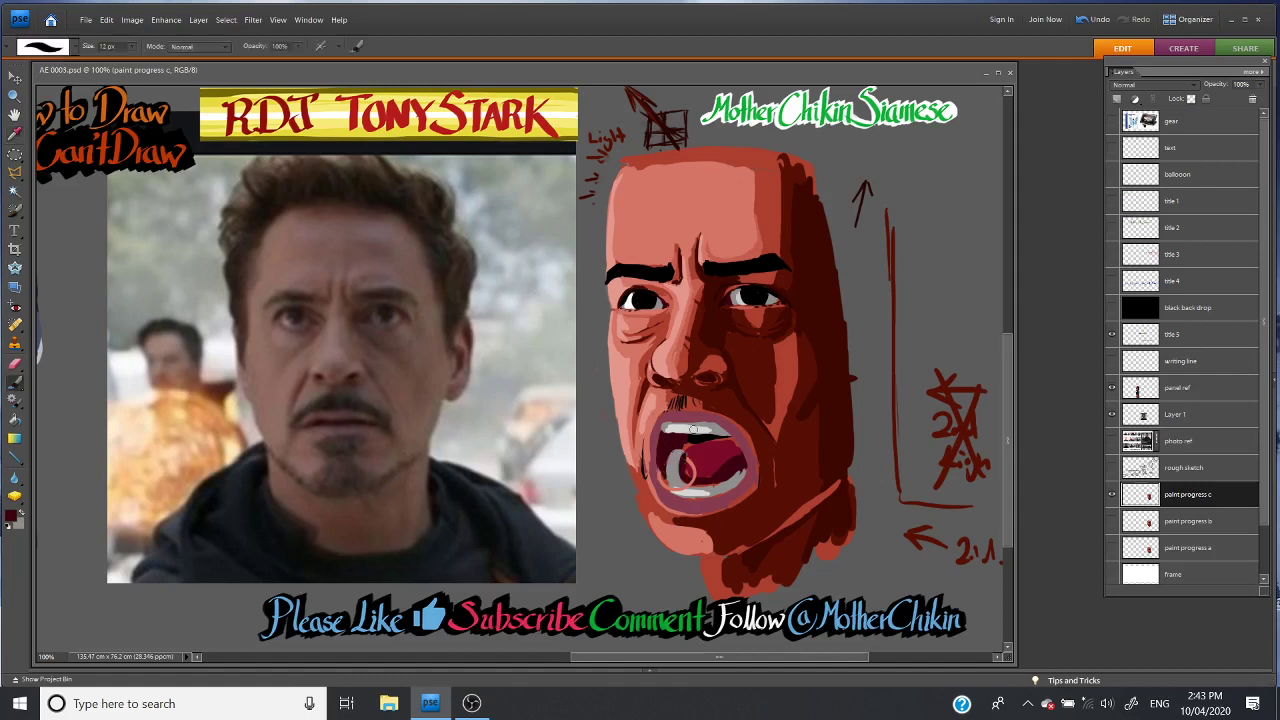
left_click(16, 133)
left_click(676, 468)
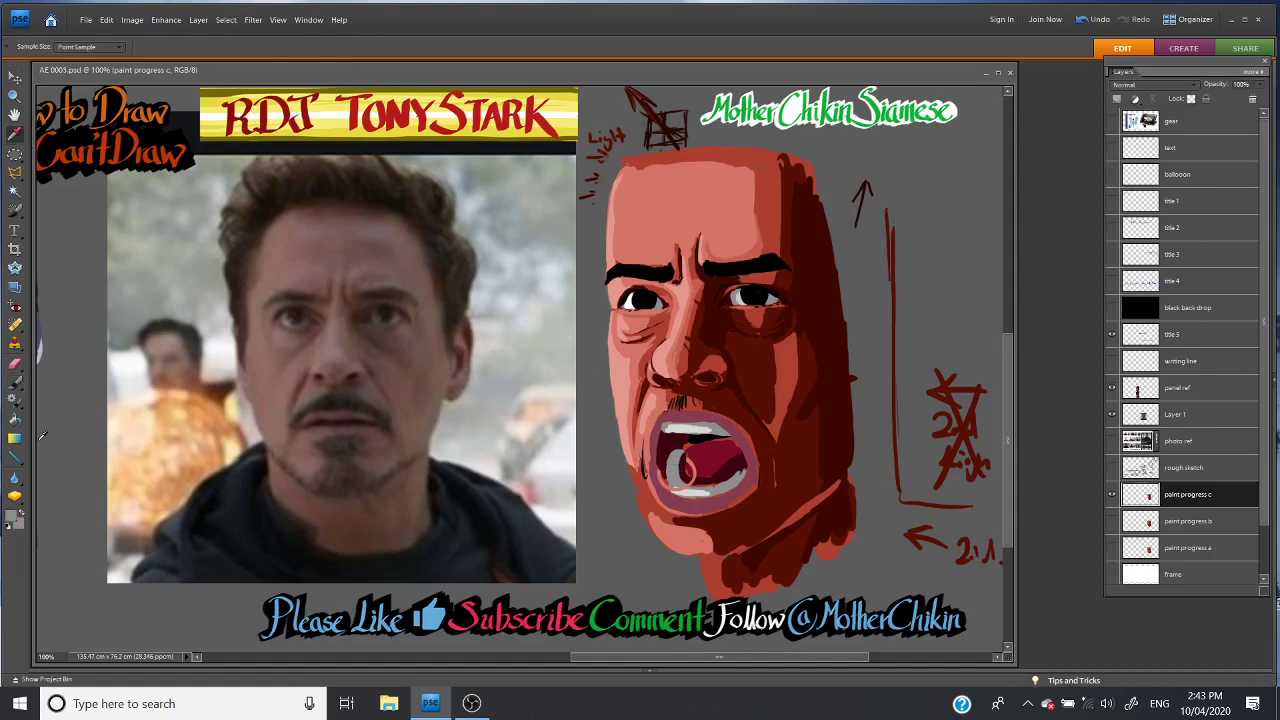
left_click(14, 383)
mouse_move(672, 468)
left_mouse_down()
mouse_move(723, 428)
mouse_move(672, 453)
left_mouse_up()
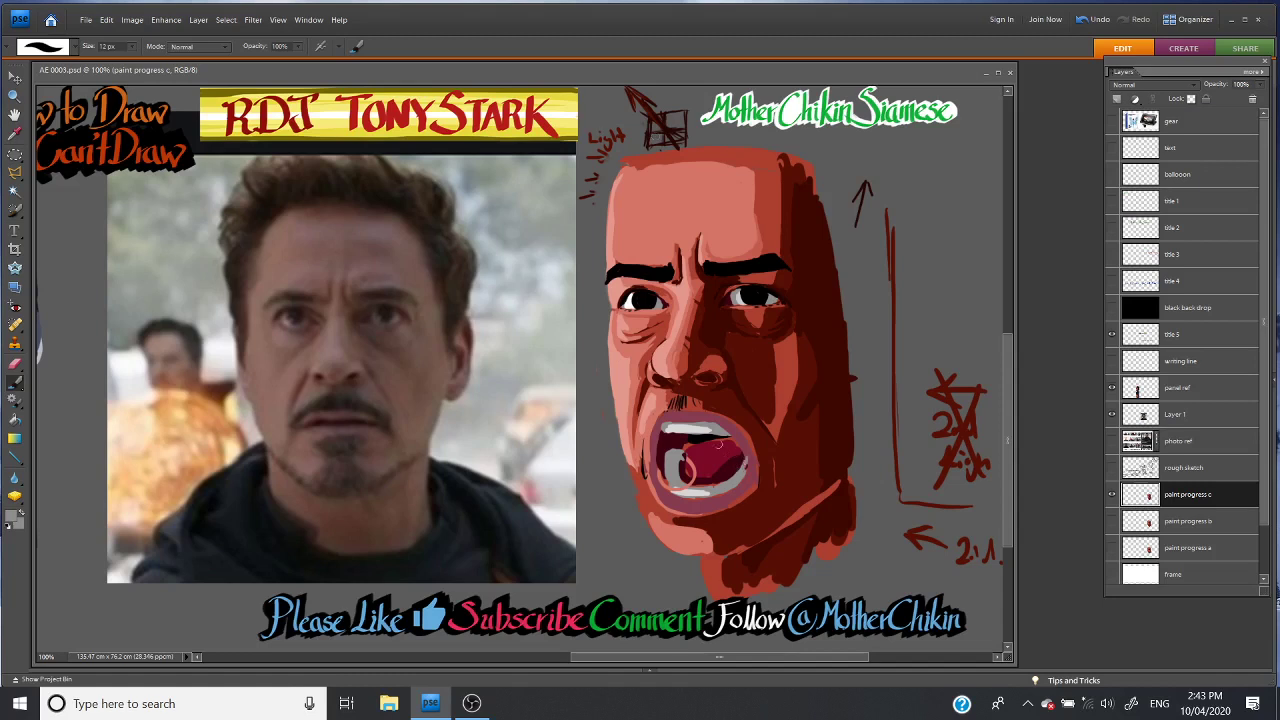
Sample the light pink skin tone and repaint the skin along the left side of the lips, narrowing their outer edge
key("i")
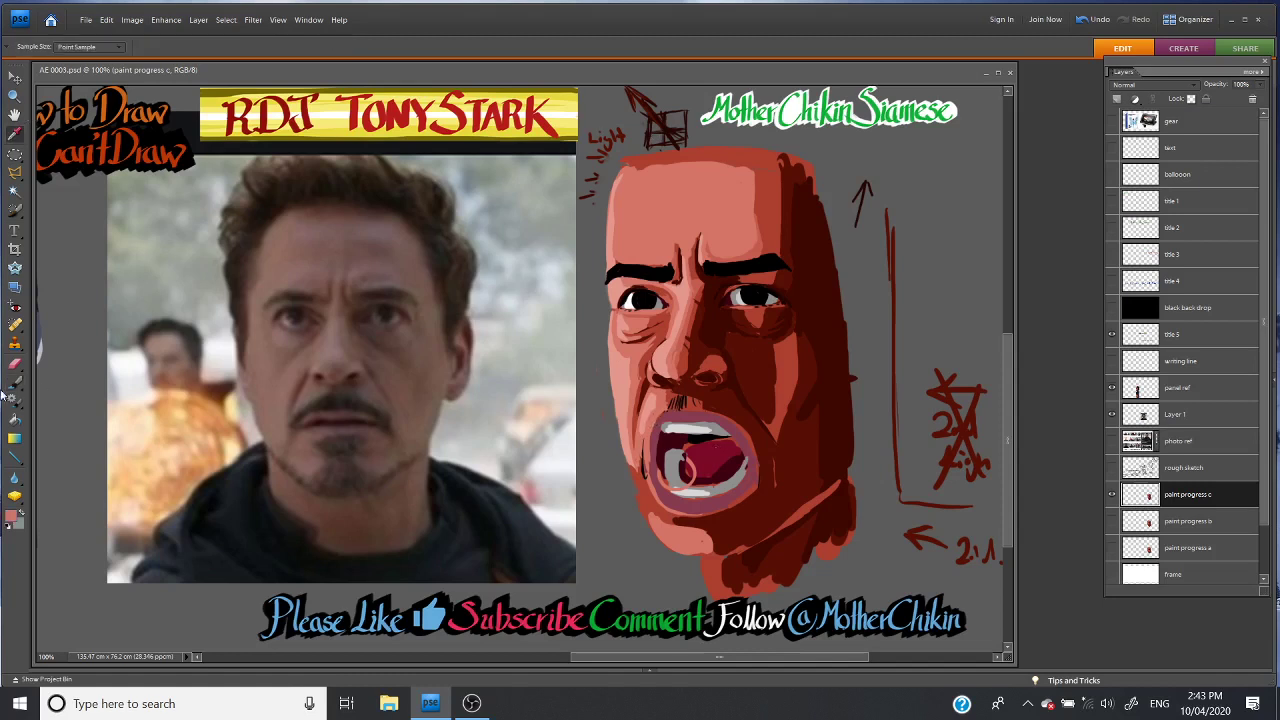
left_click(24, 381)
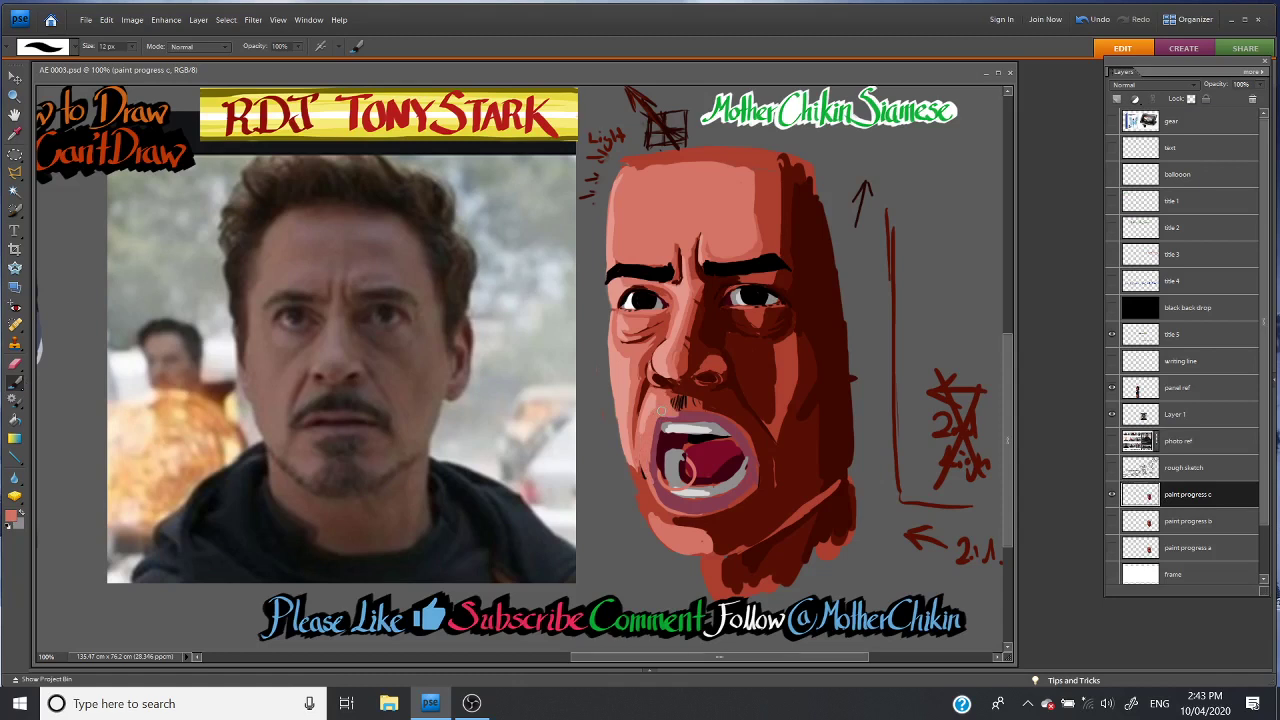
left_click_drag(659, 442, 660, 506)
left_click_drag(641, 452, 641, 500)
Clean up the left jaw contour with the eraser and paint pink skin below the left mouth corner and on the chin
key("e")
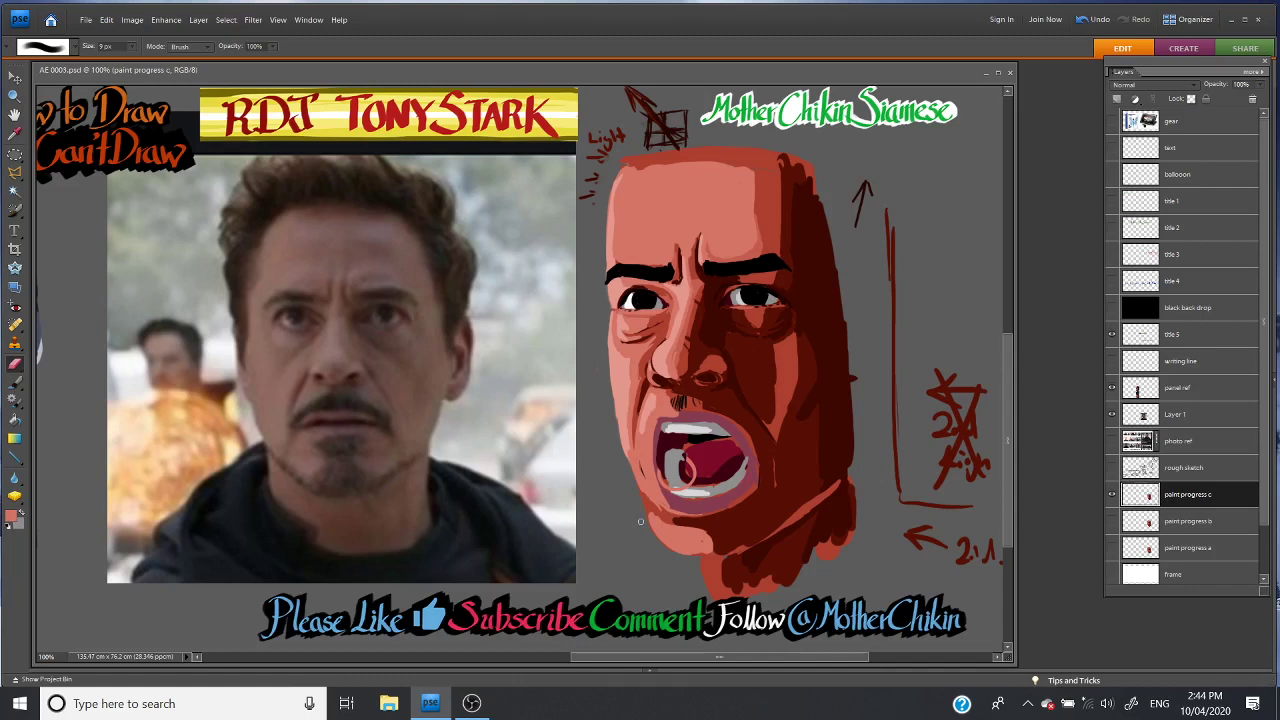
key("i")
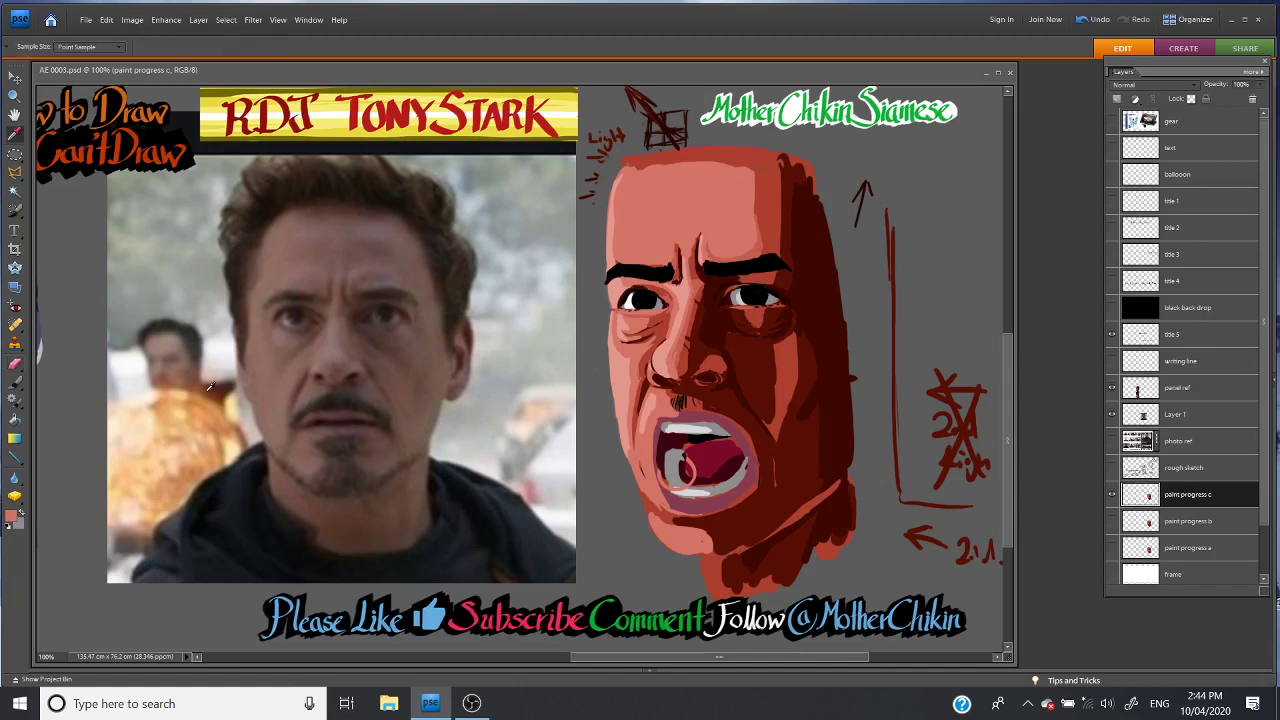
key("b")
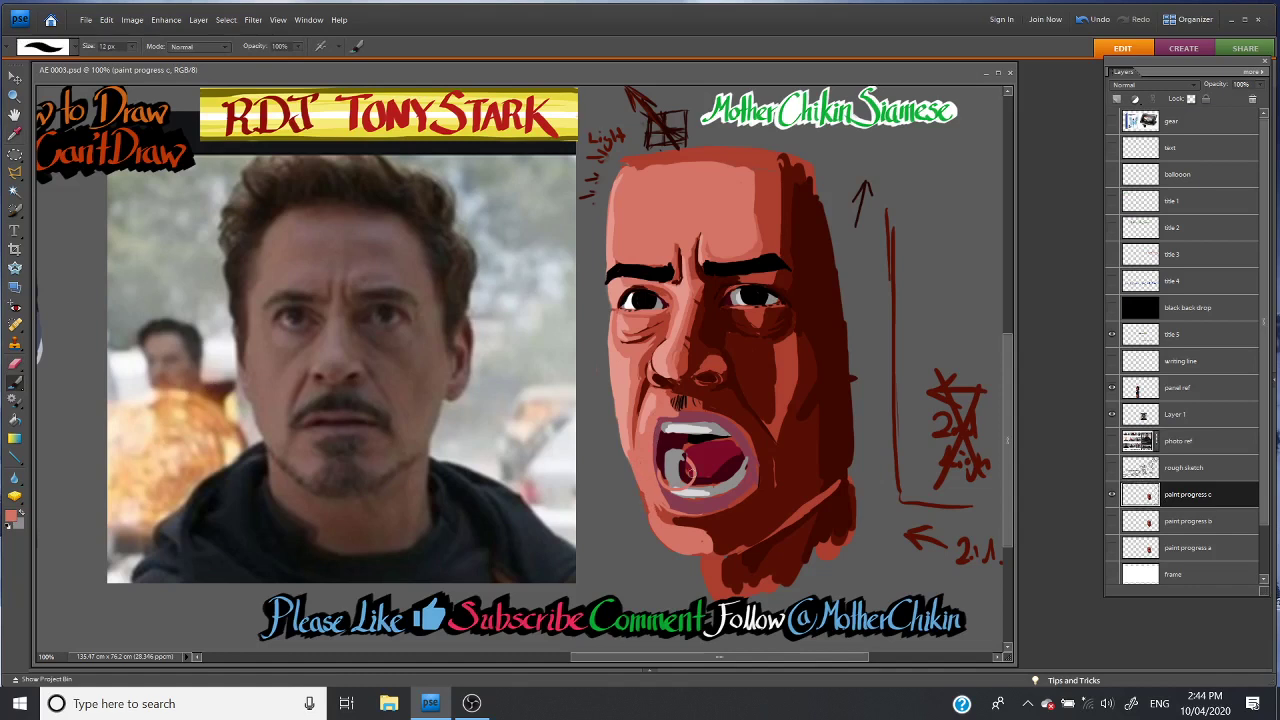
mouse_move(688, 472)
left_mouse_down()
mouse_move(659, 512)
mouse_move(650, 490)
left_mouse_up()
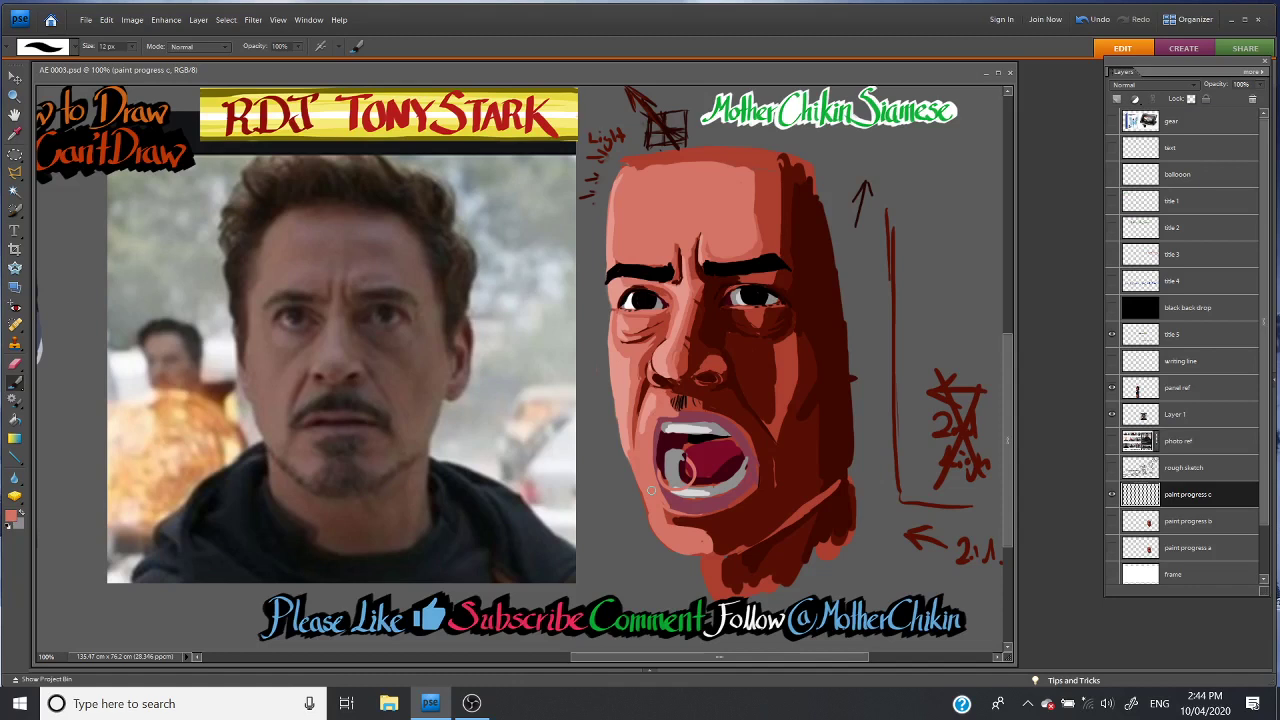
left_click_drag(706, 542, 713, 544)
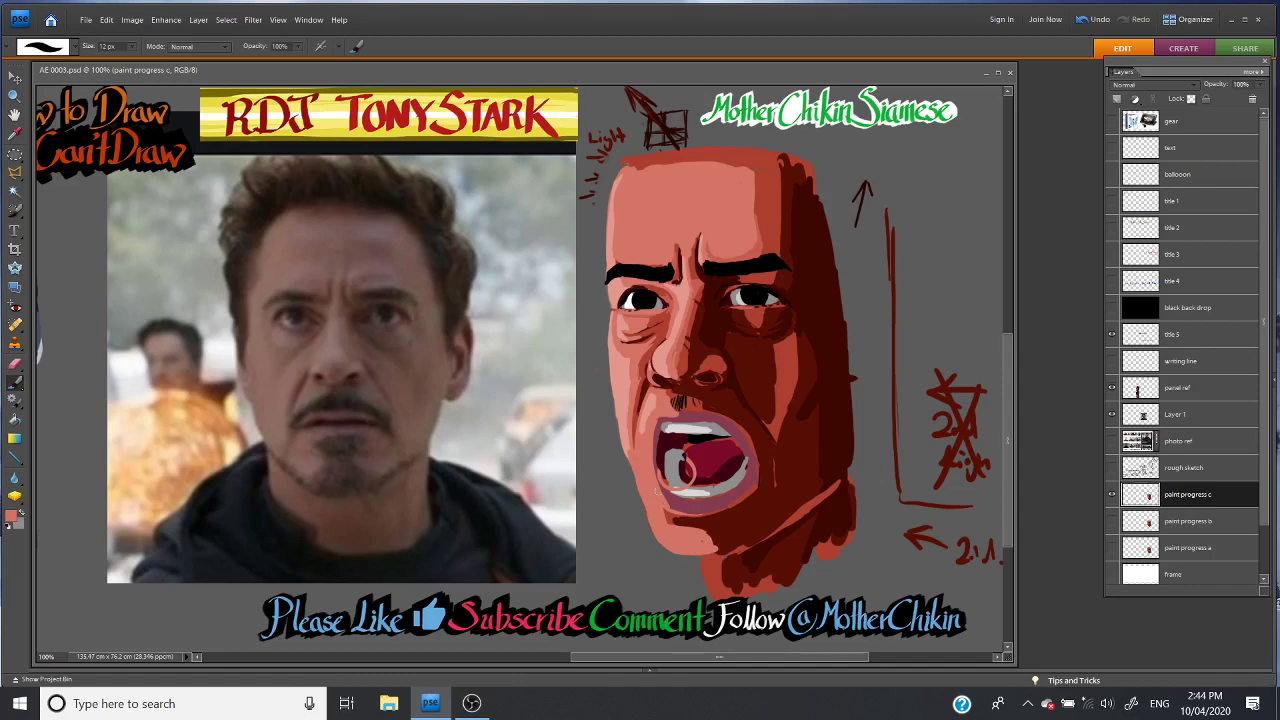
left_click_drag(664, 512, 710, 535)
Sample the red skin tone below the mouth and paint it along the underside of the lower lip
left_click(670, 517, "alt")
left_click_drag(670, 509, 734, 506)
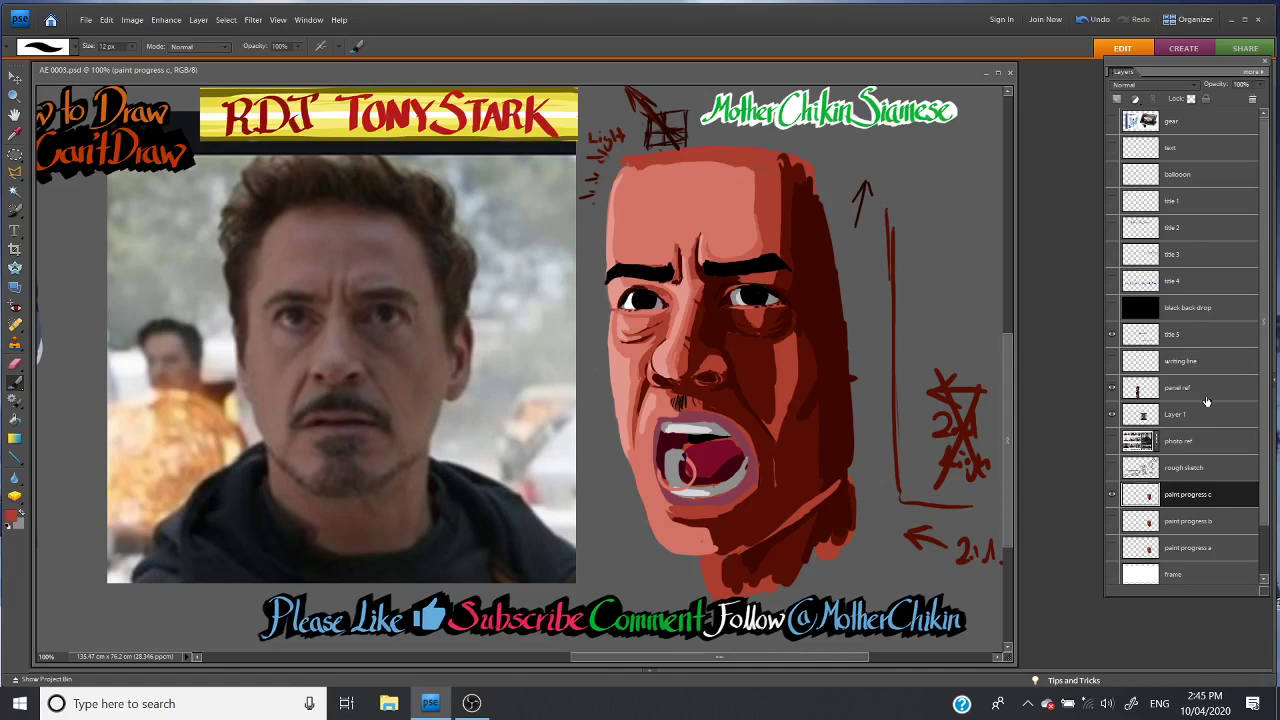
left_click(471, 703)
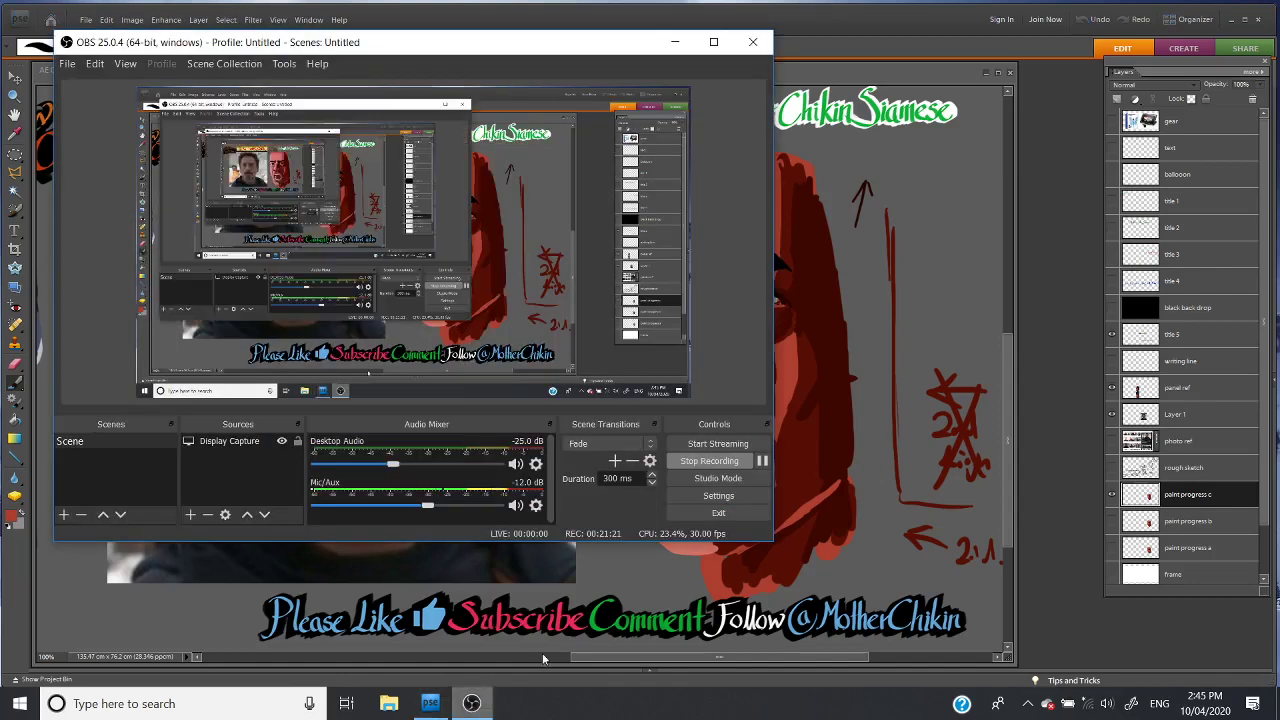